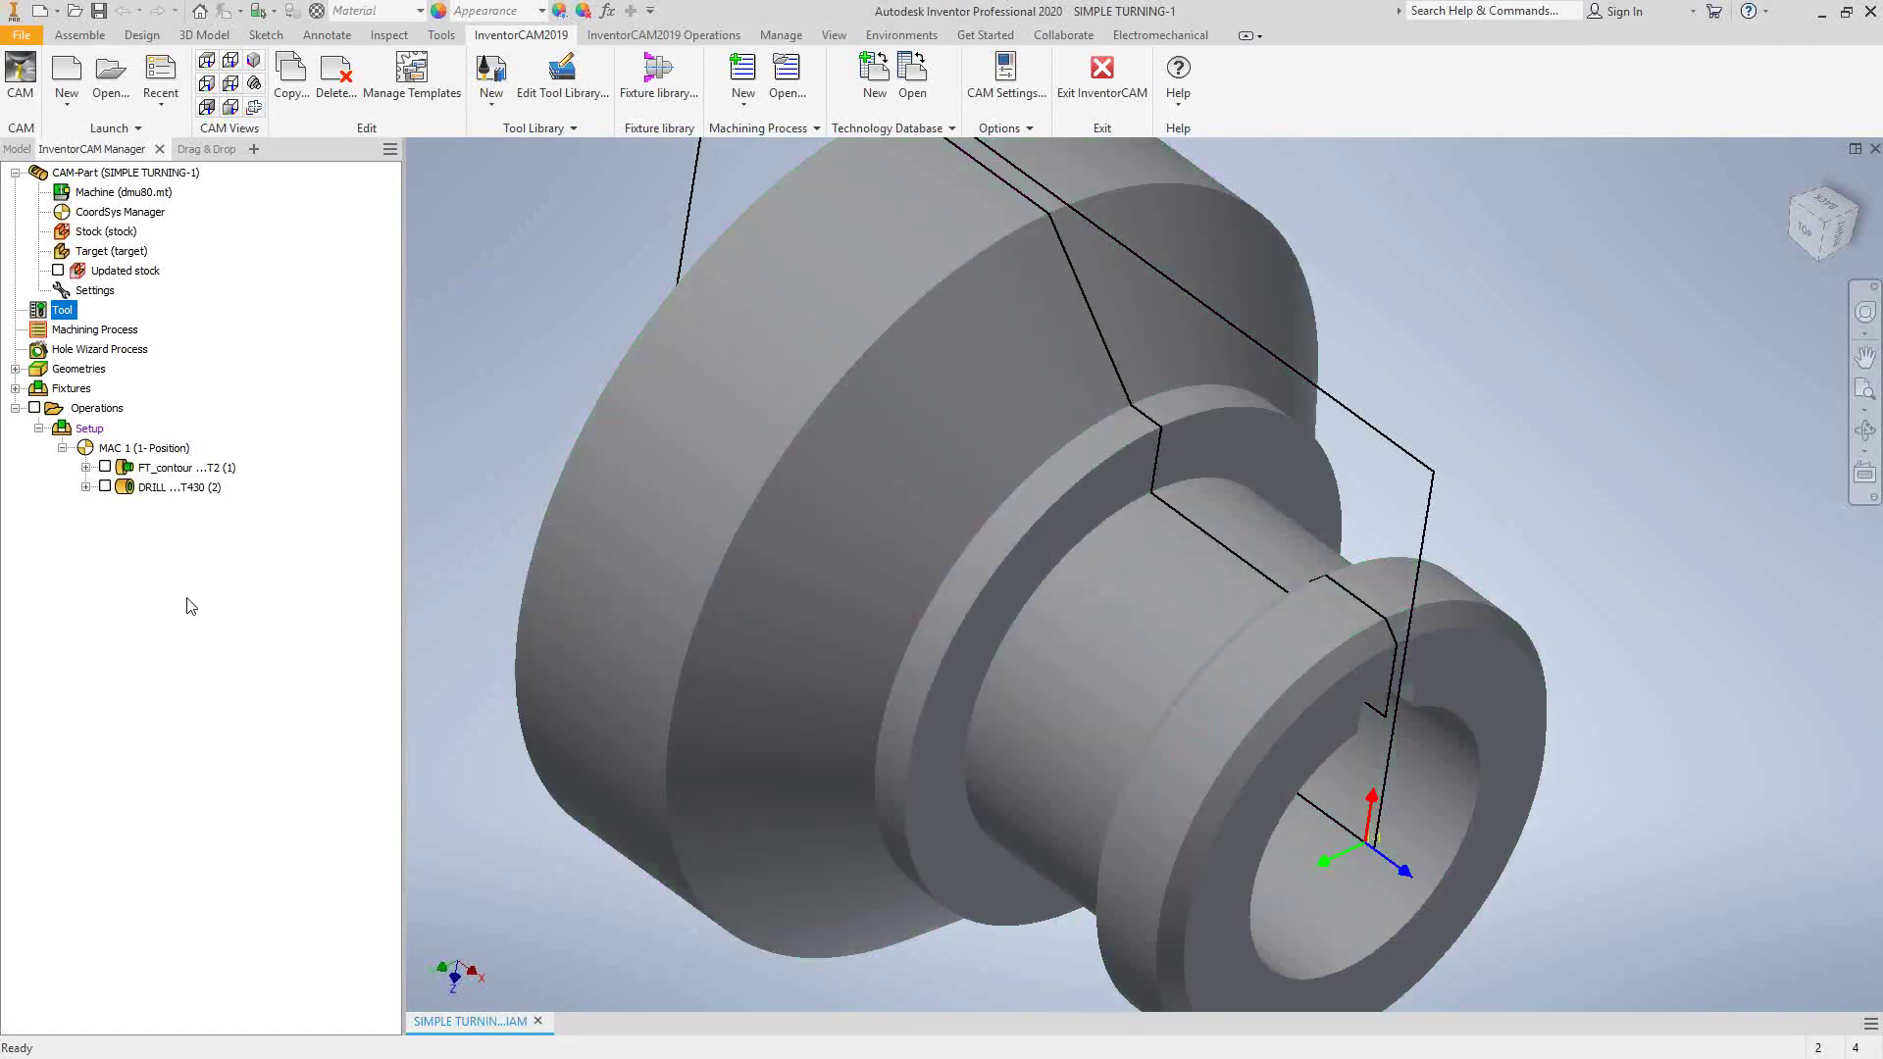
# Step: Add a new Turning operation following the DRILL operation under MAC 1 (1- Position)
pyautogui.rightClick(157, 487)
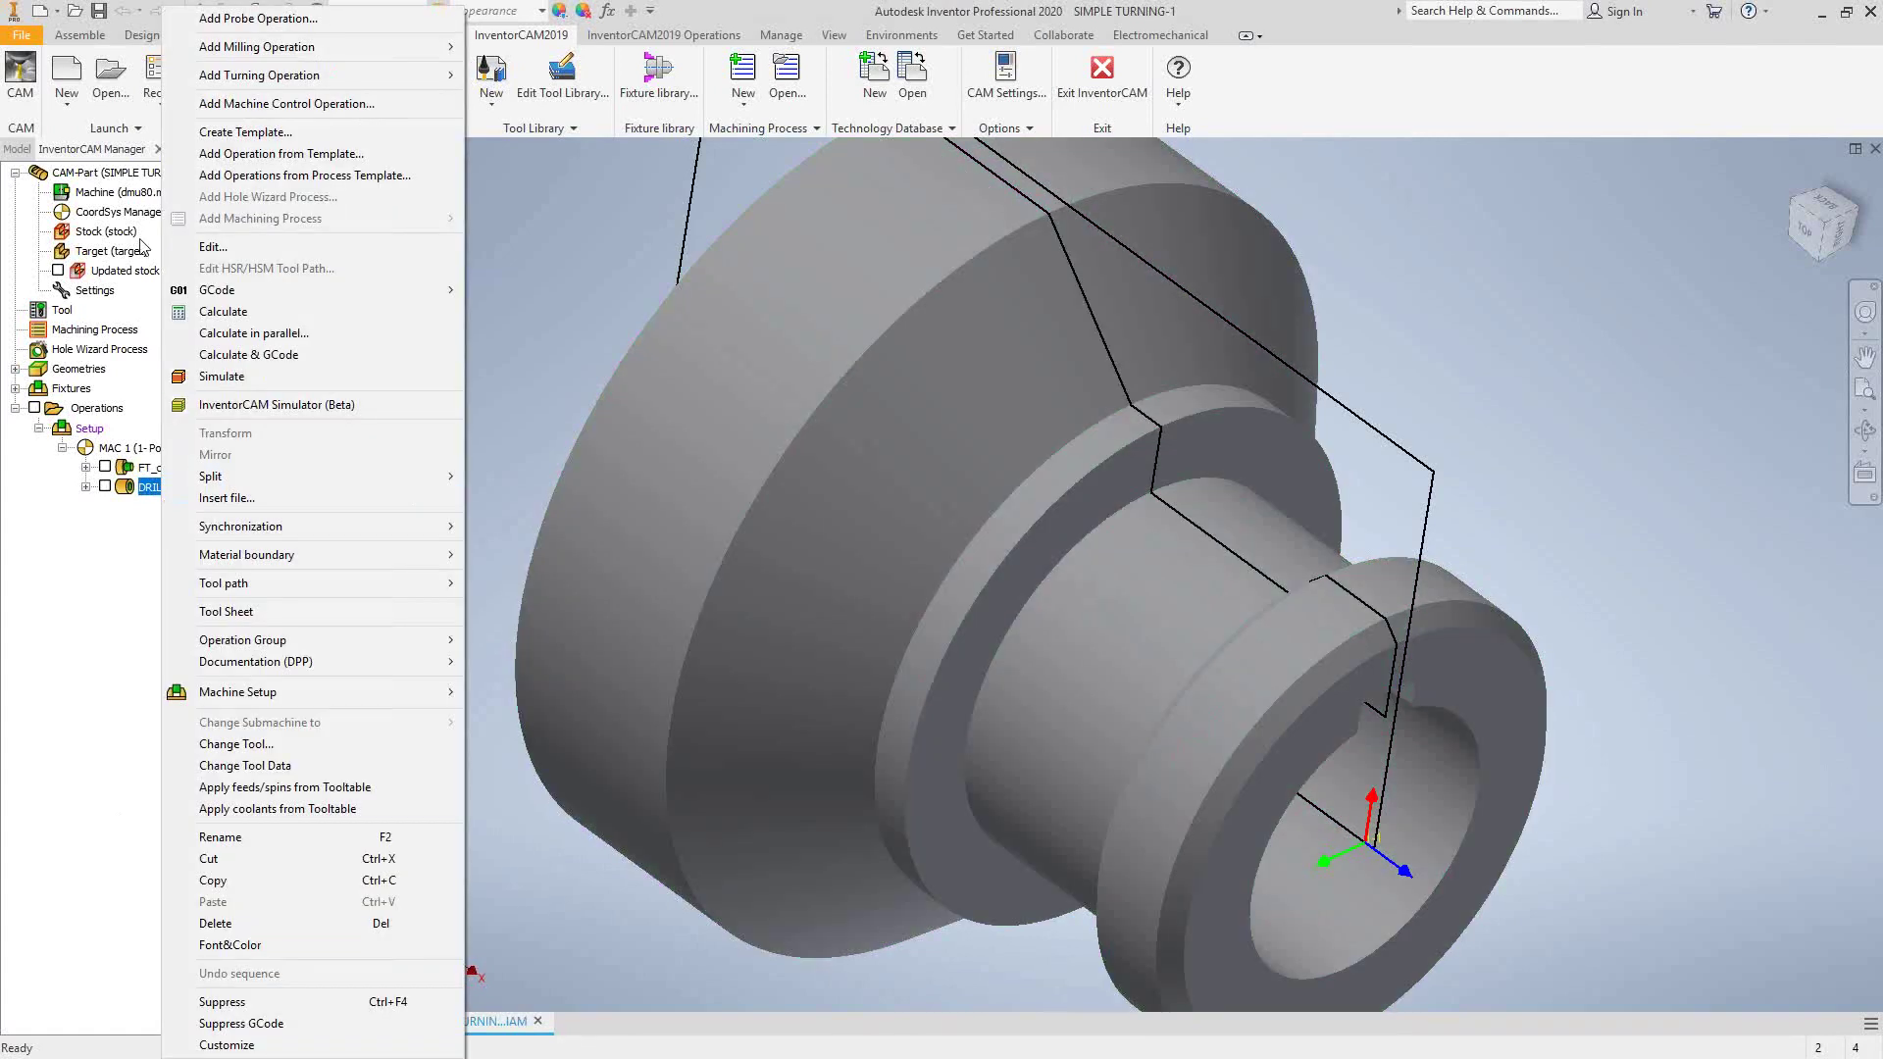
pyautogui.moveTo(380, 81)
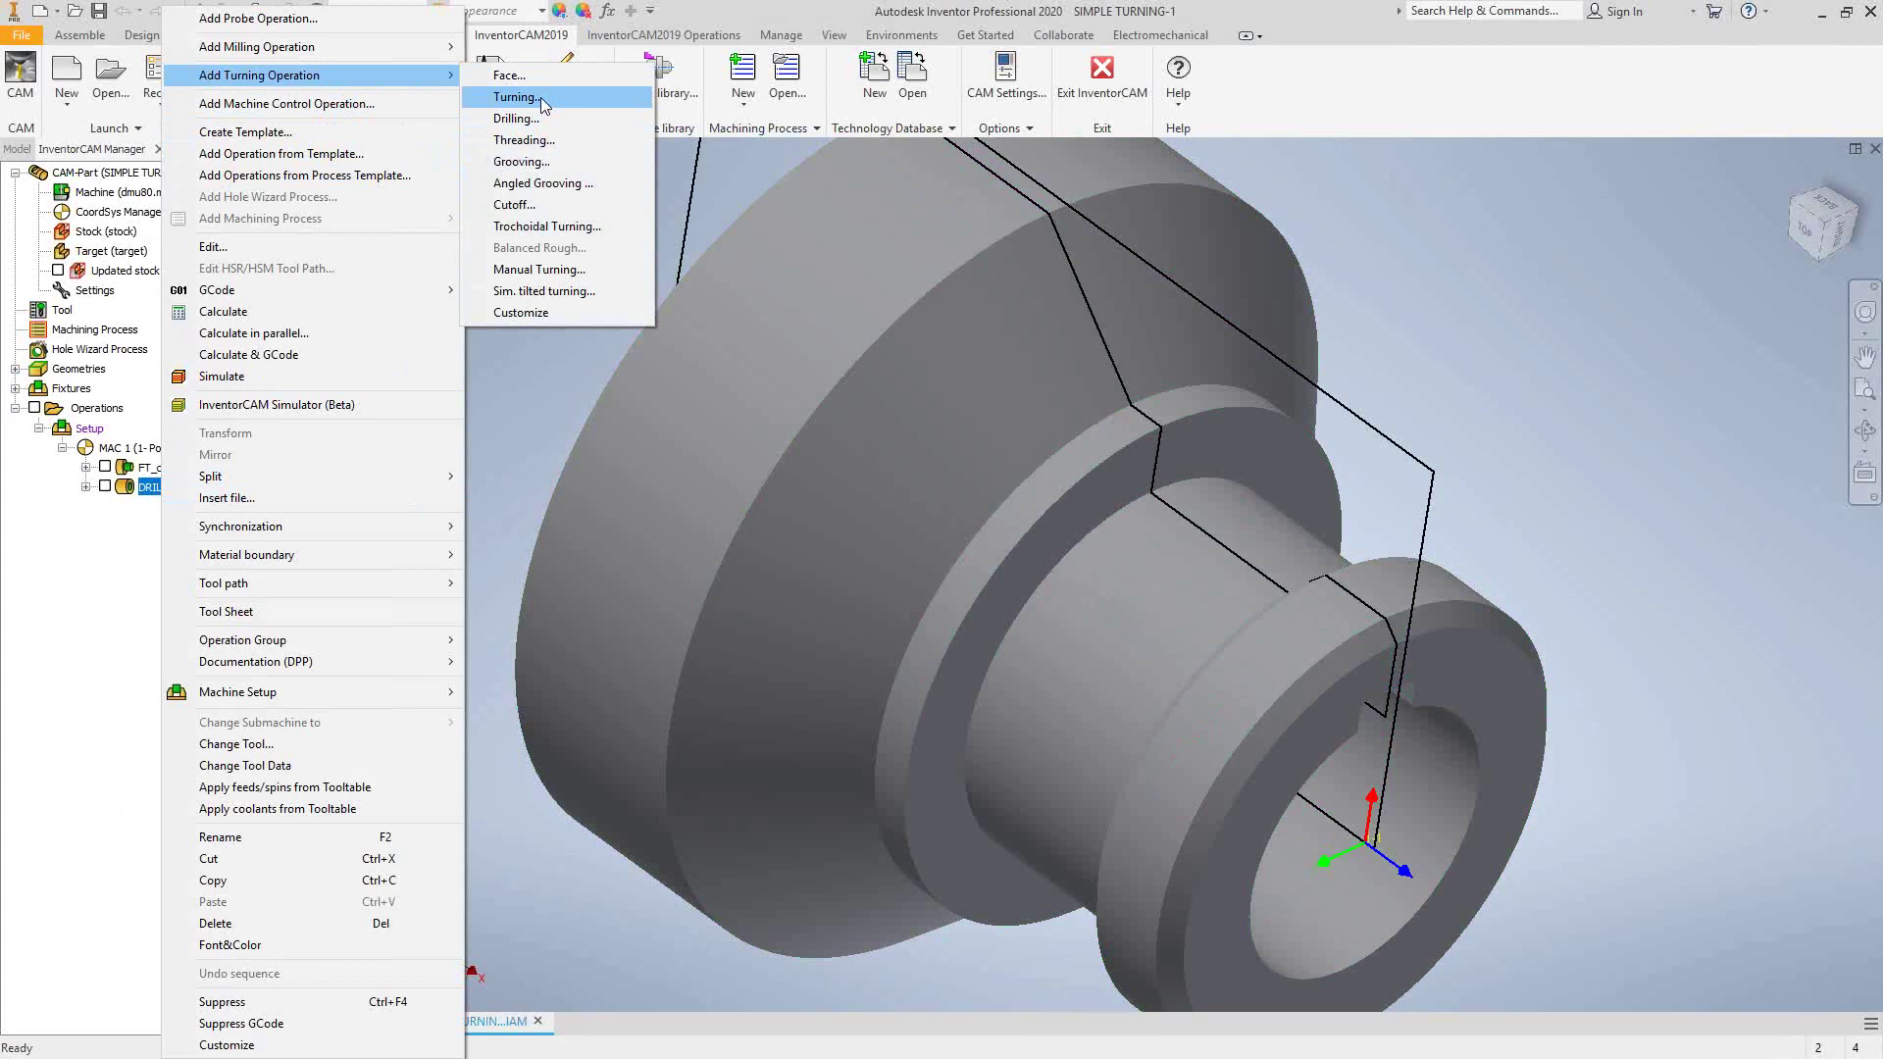
pyautogui.click(527, 257)
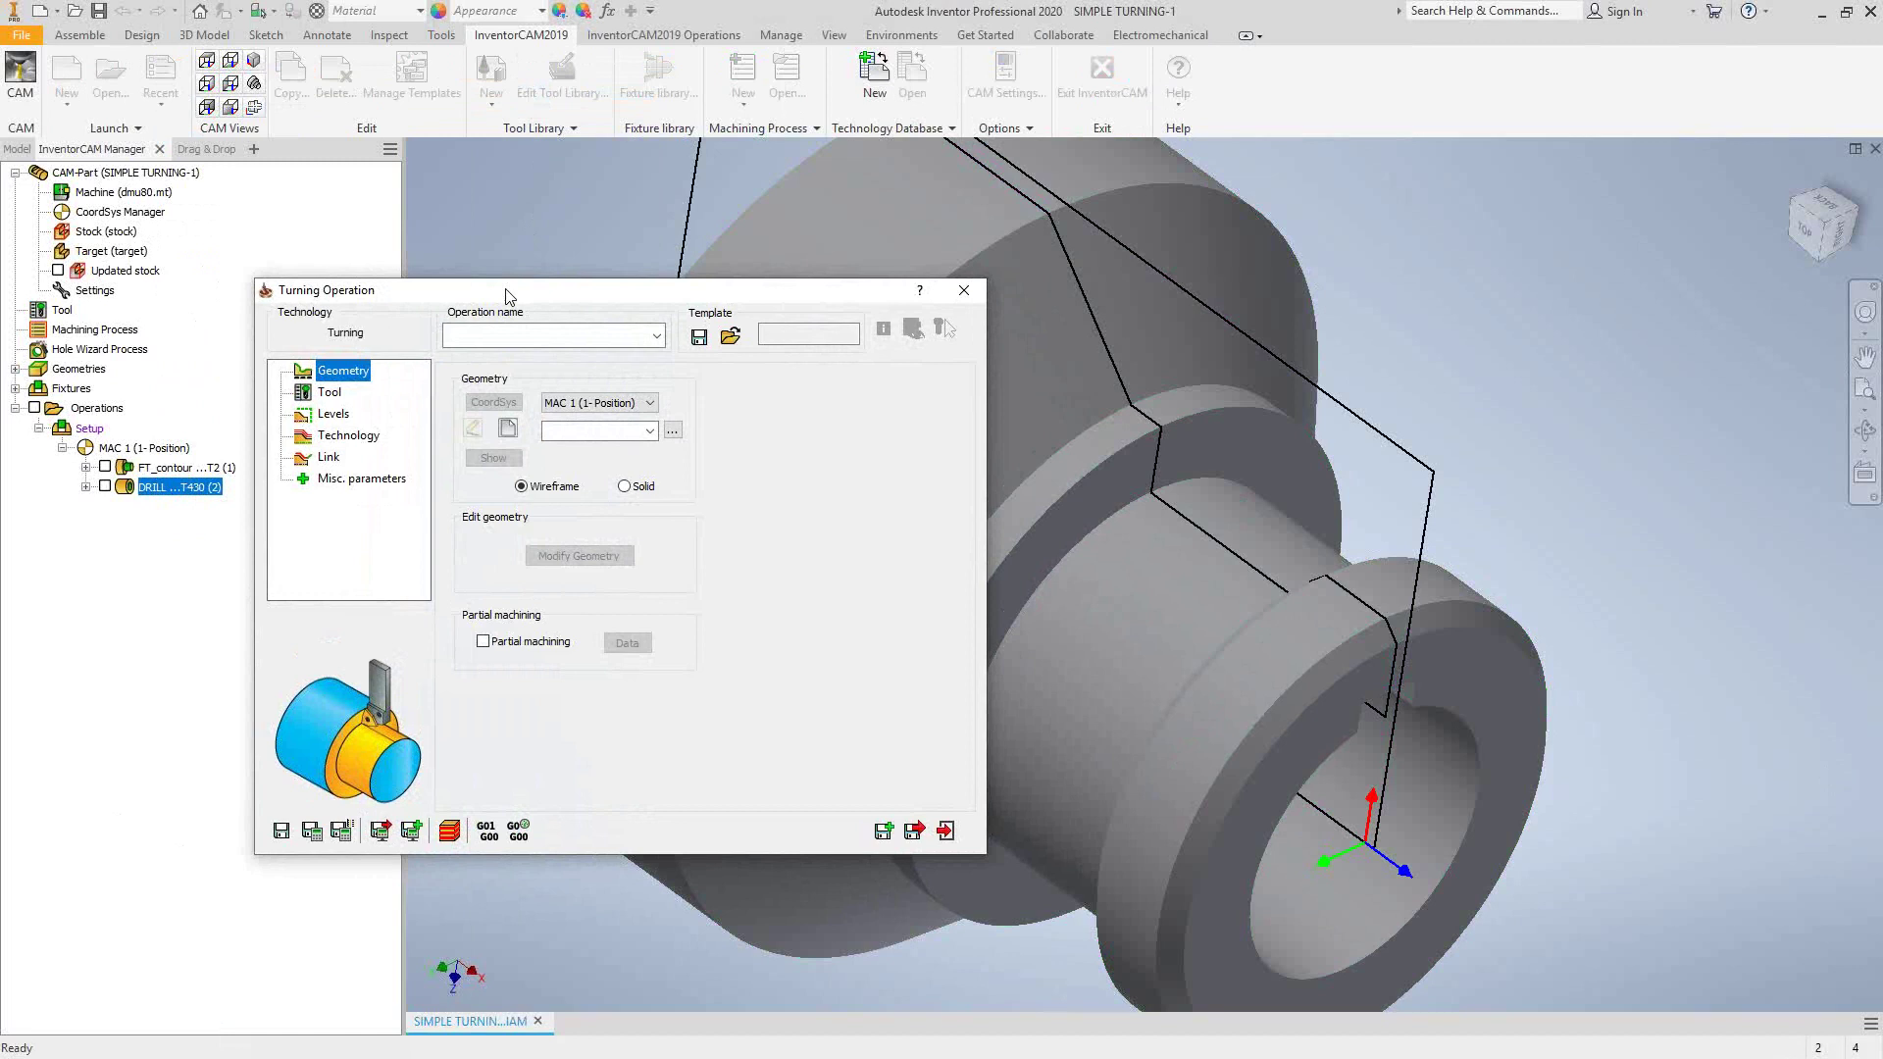
pyautogui.moveTo(507, 296); pyautogui.dragTo(480, 305)
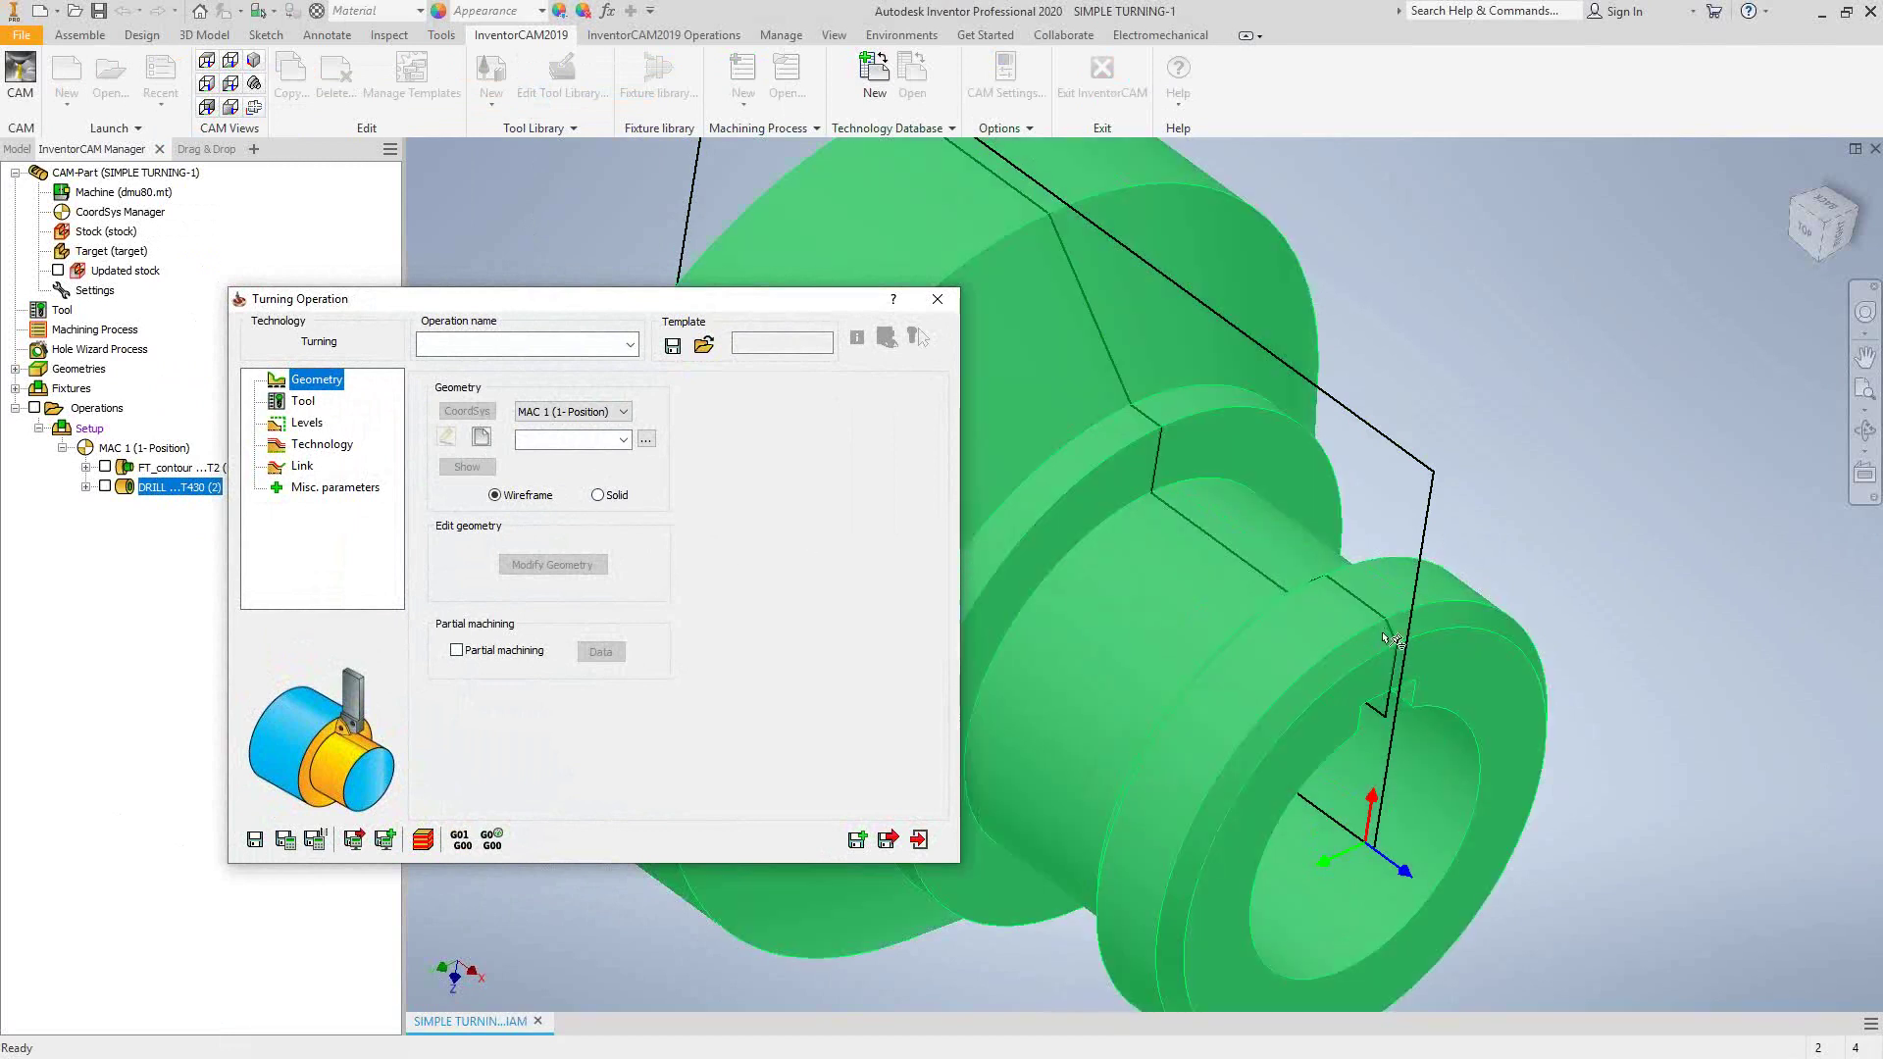
# Step: Define the turning geometry as one curve chain along the outer profile, from the front chamfer up to the large cone's sloped line
pyautogui.click(482, 437)
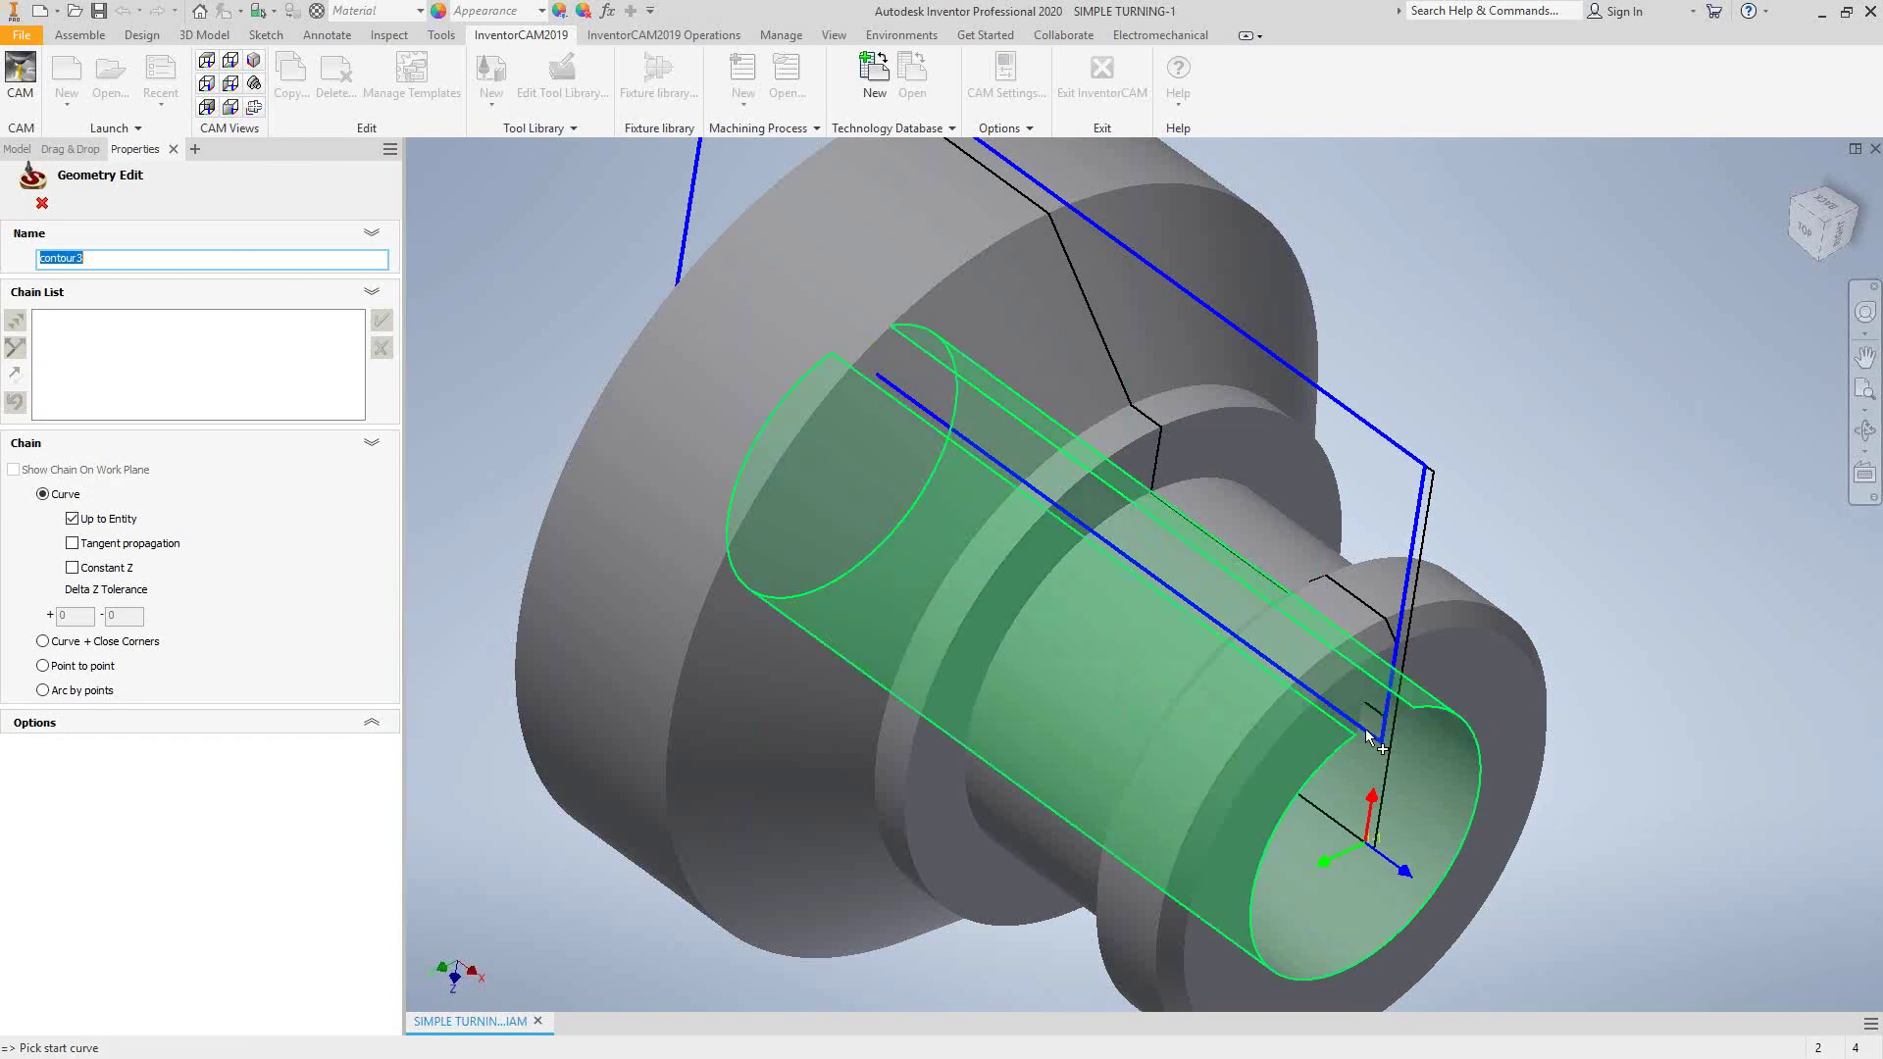
pyautogui.scroll(-2, 1394, 661)
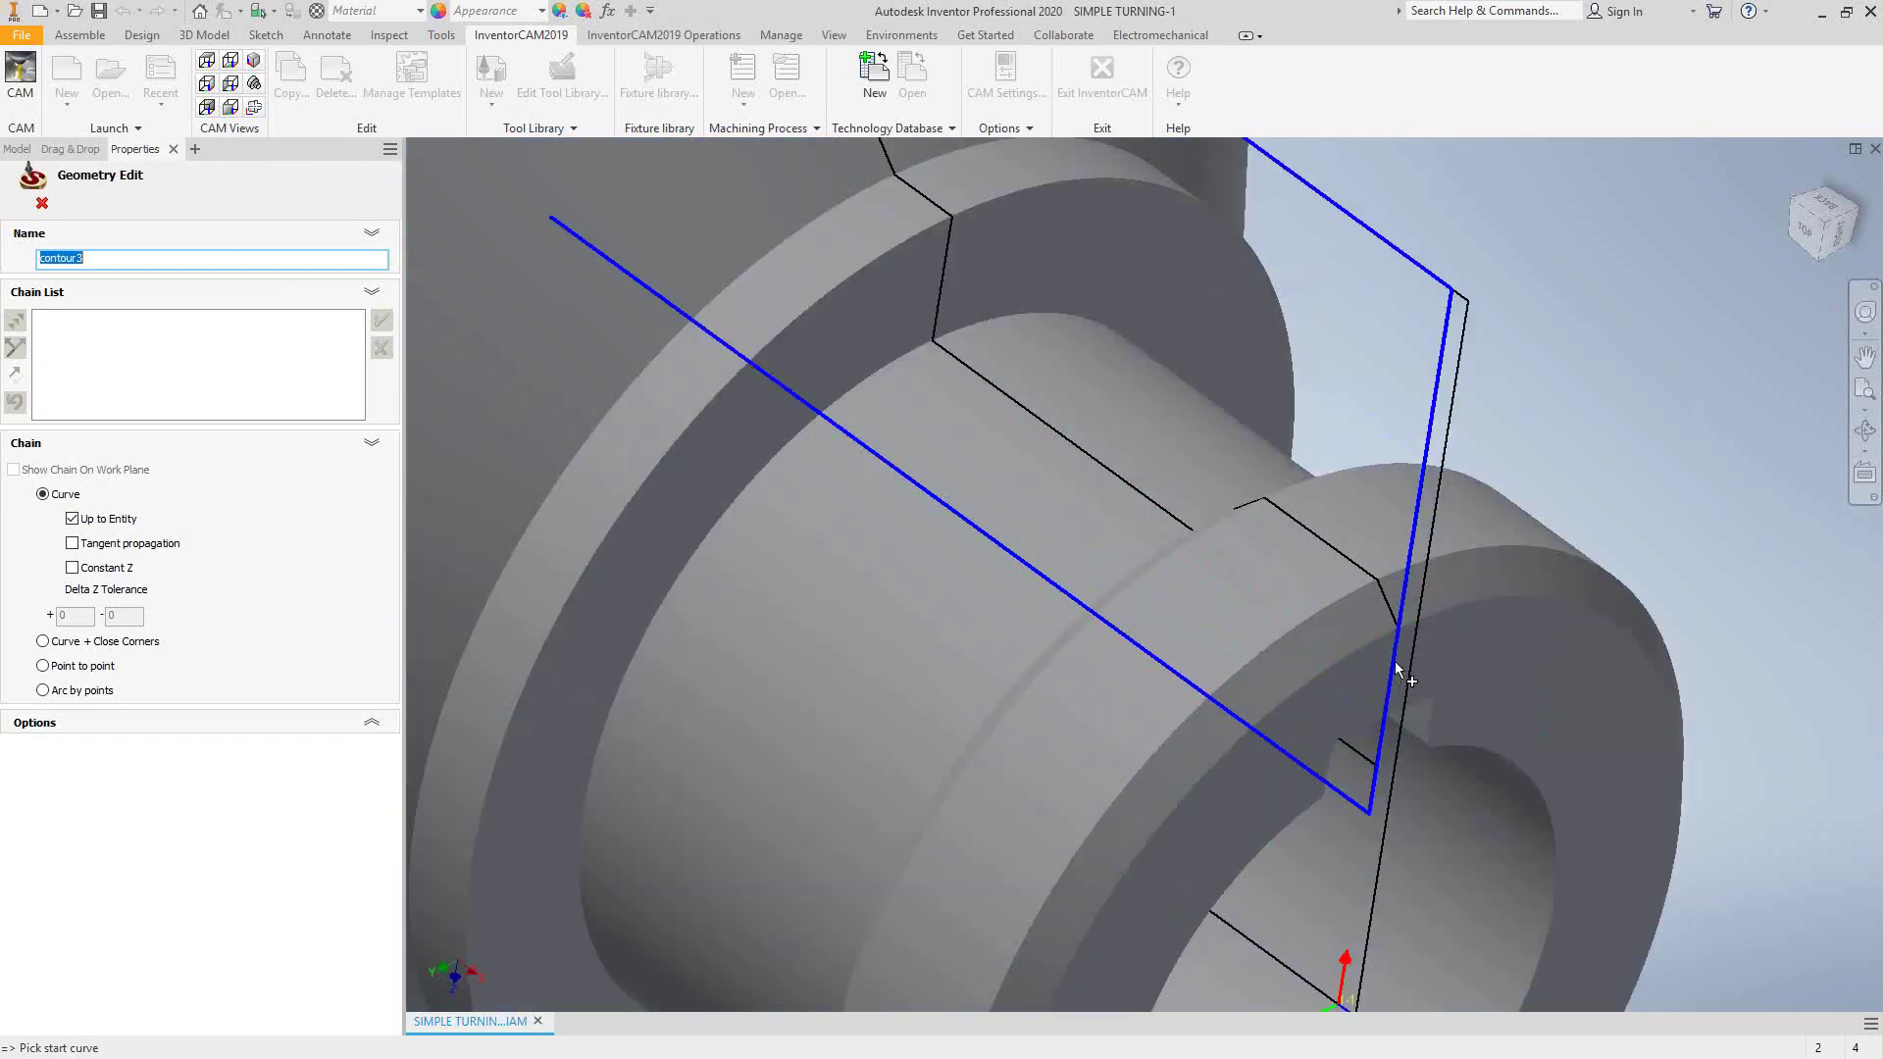
pyautogui.scroll(-2, 1394, 661)
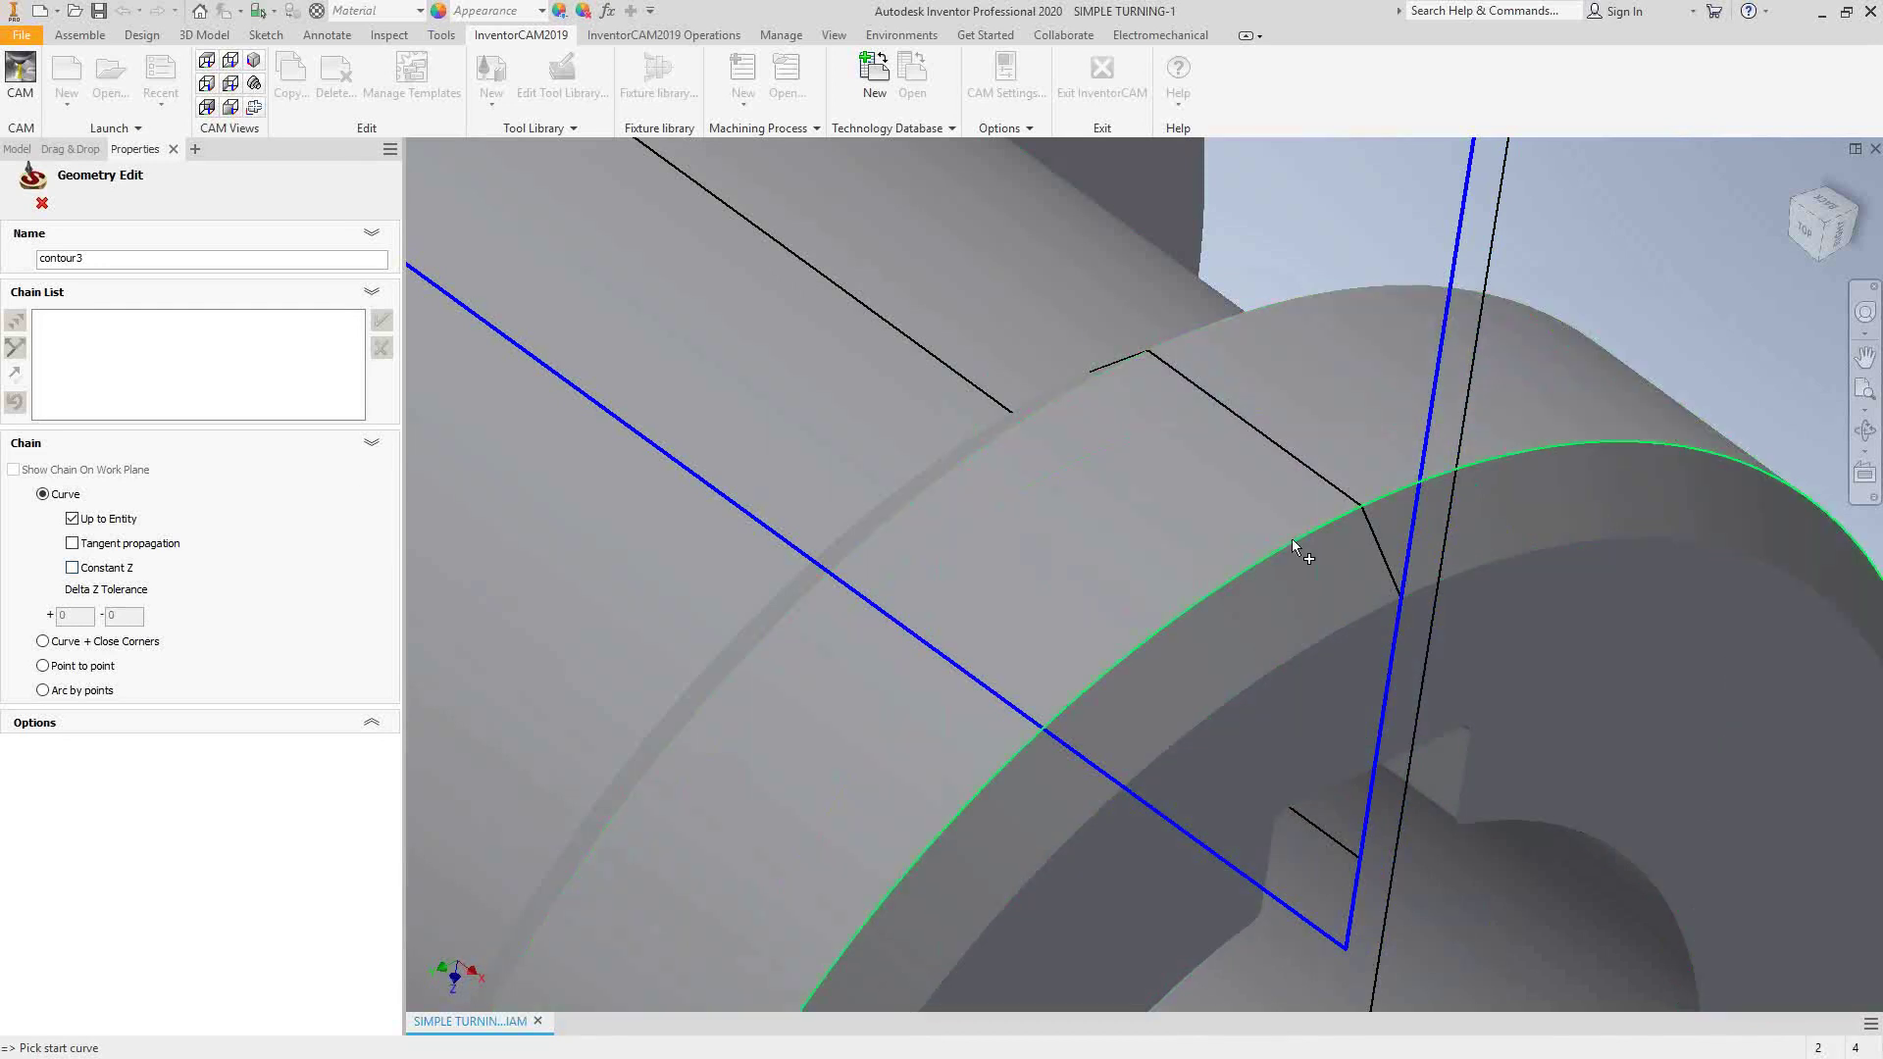
pyautogui.click(1388, 570)
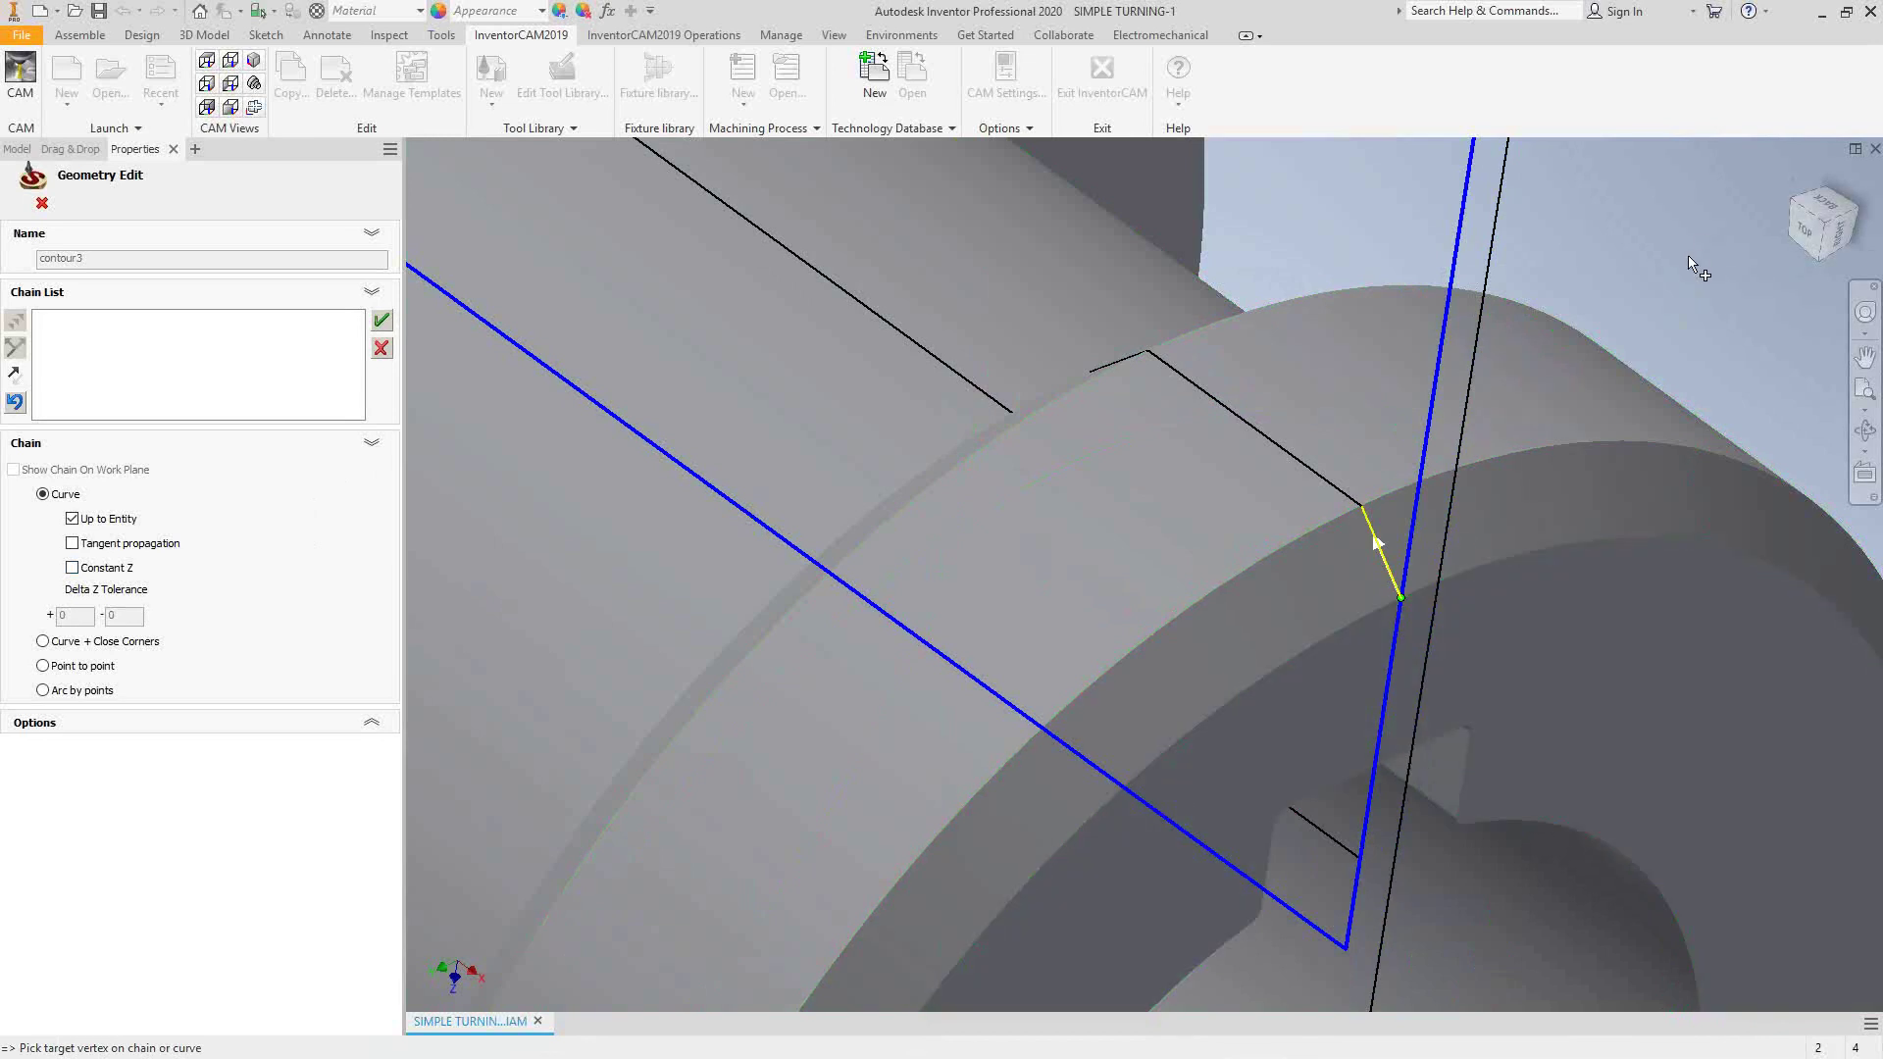
pyautogui.scroll(5, 1688, 257)
pyautogui.moveTo(1689, 285); pyautogui.dragTo(1498, 698, button='middle')
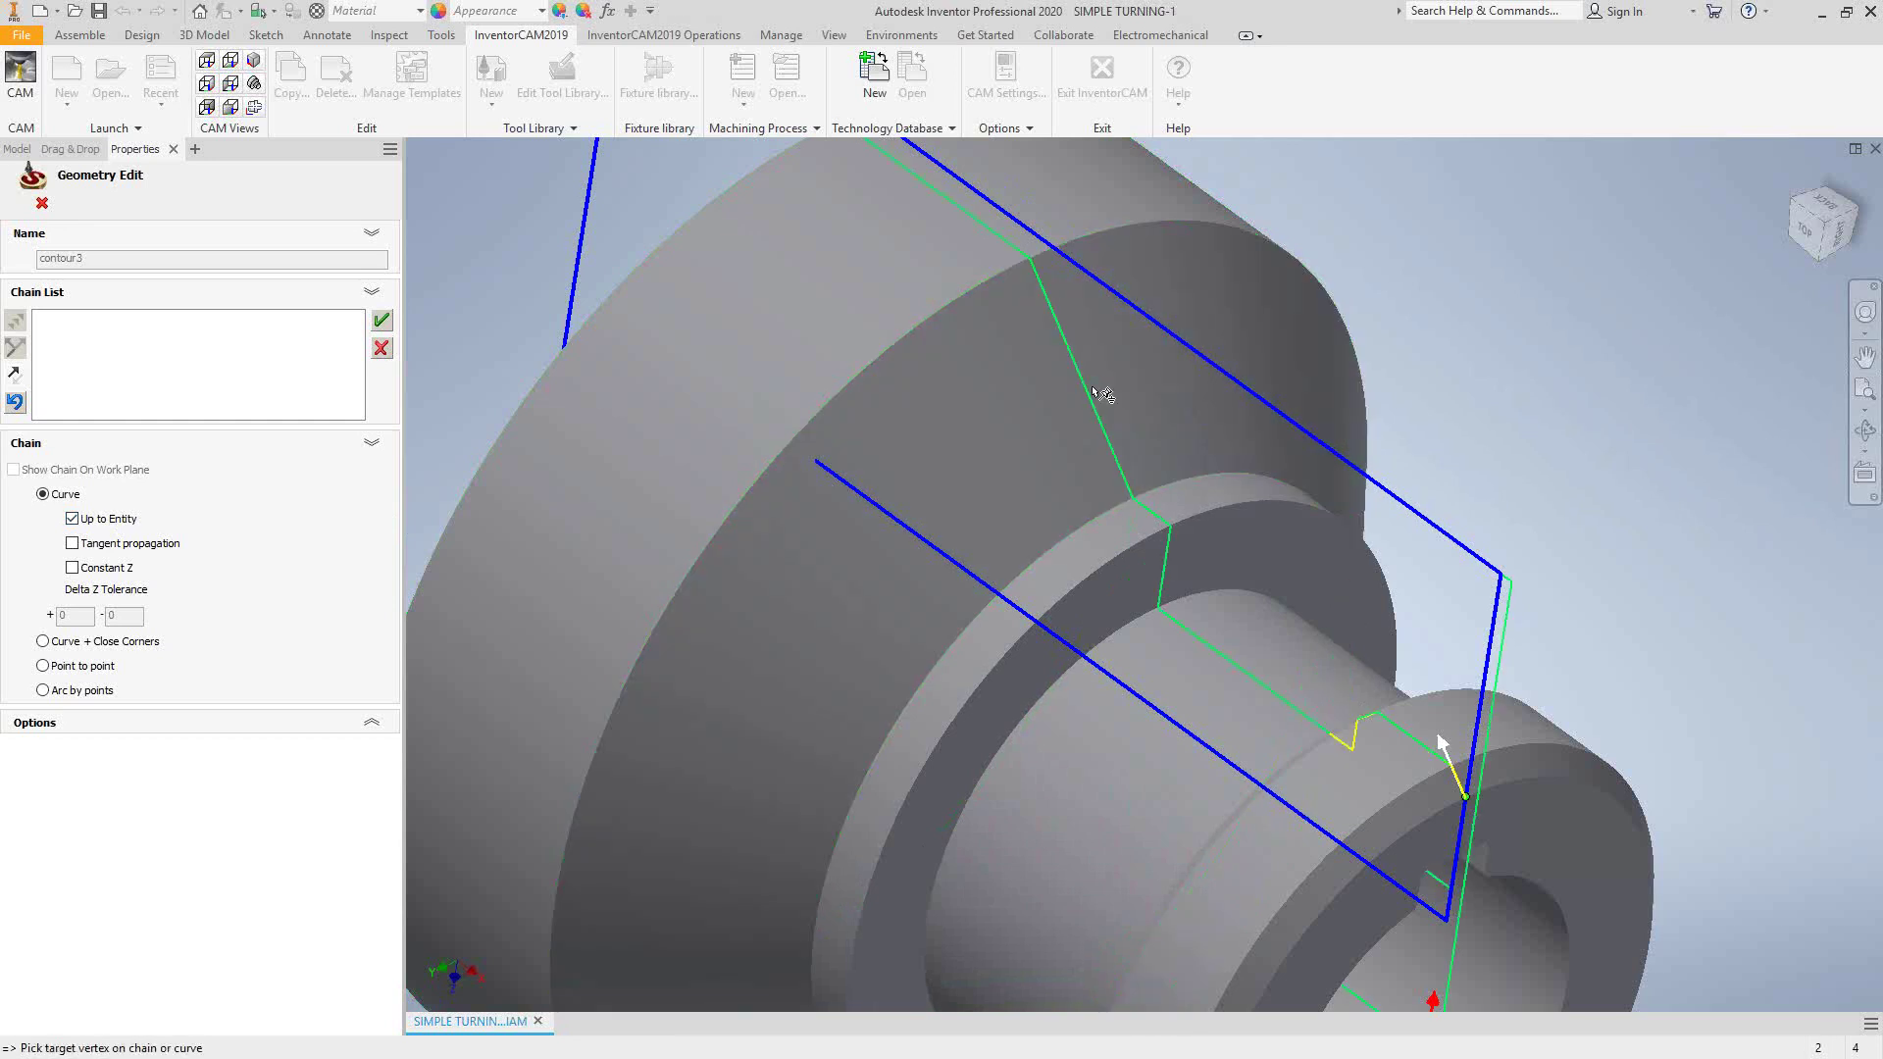
pyautogui.click(1095, 390)
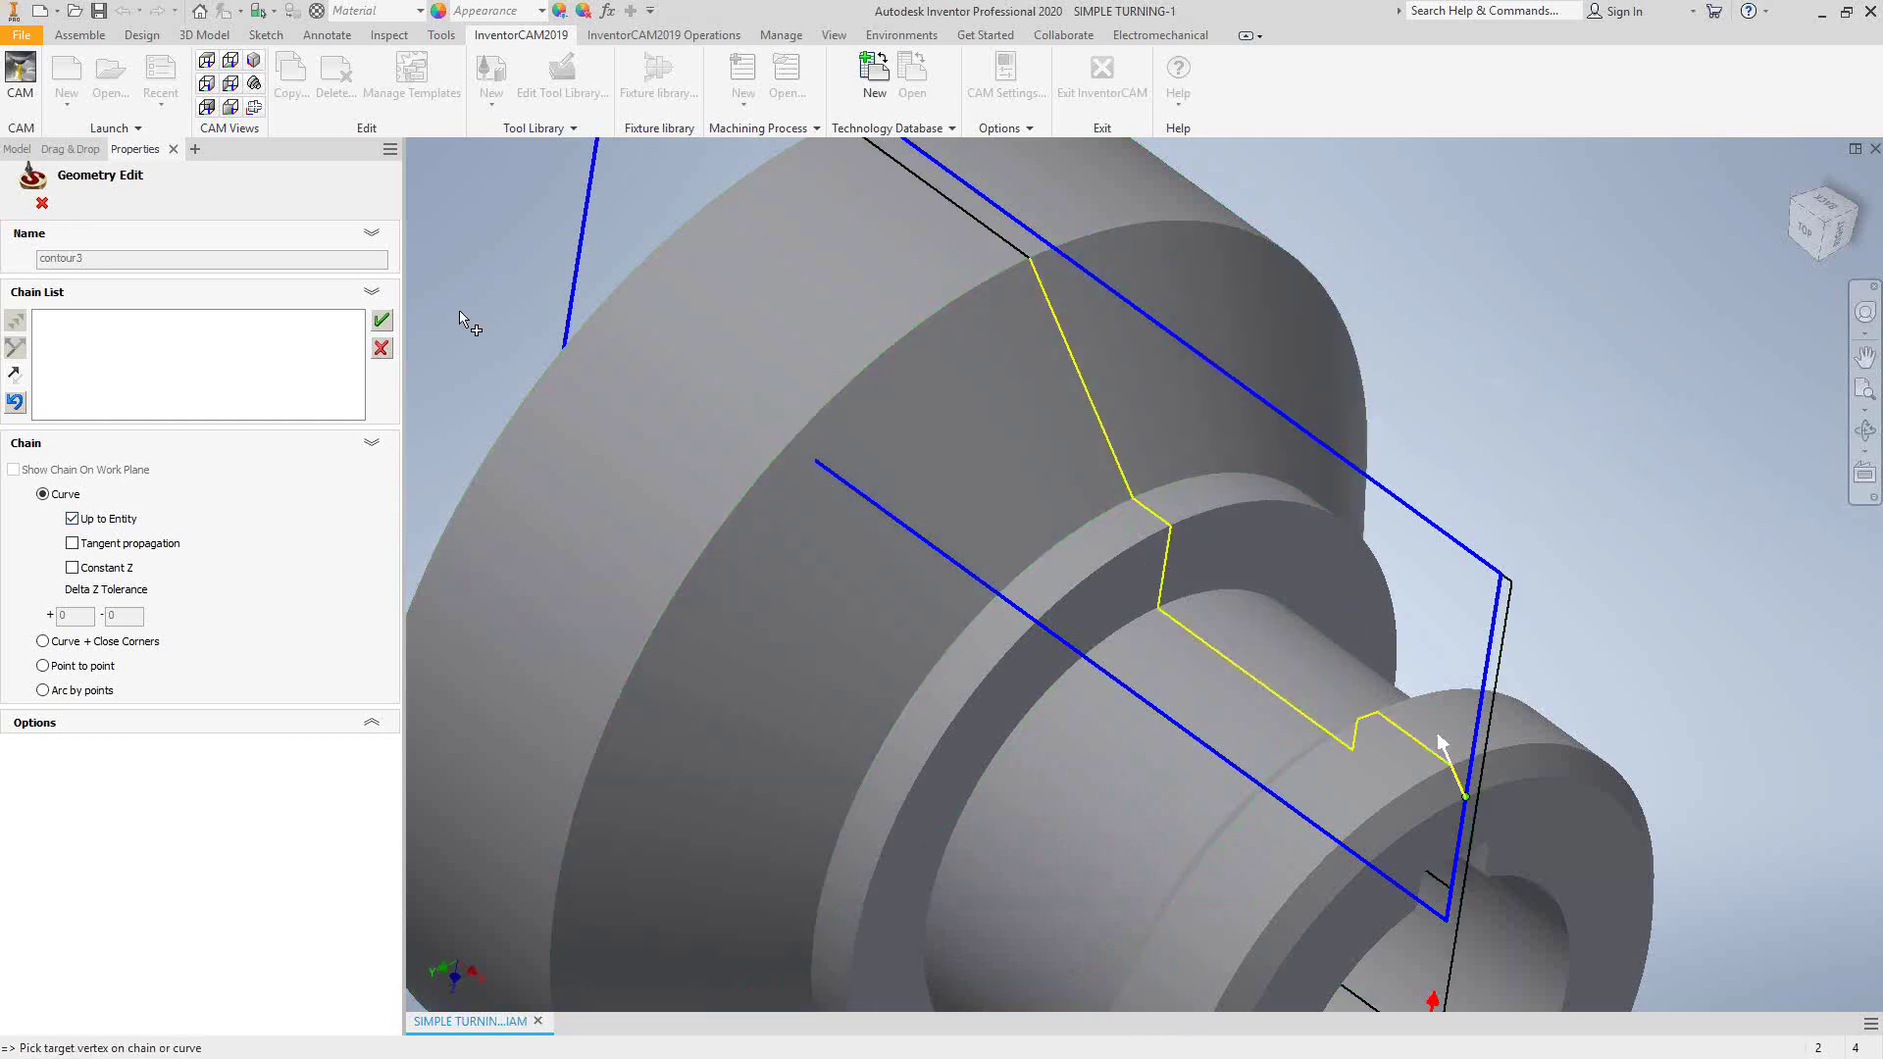
pyautogui.click(380, 320)
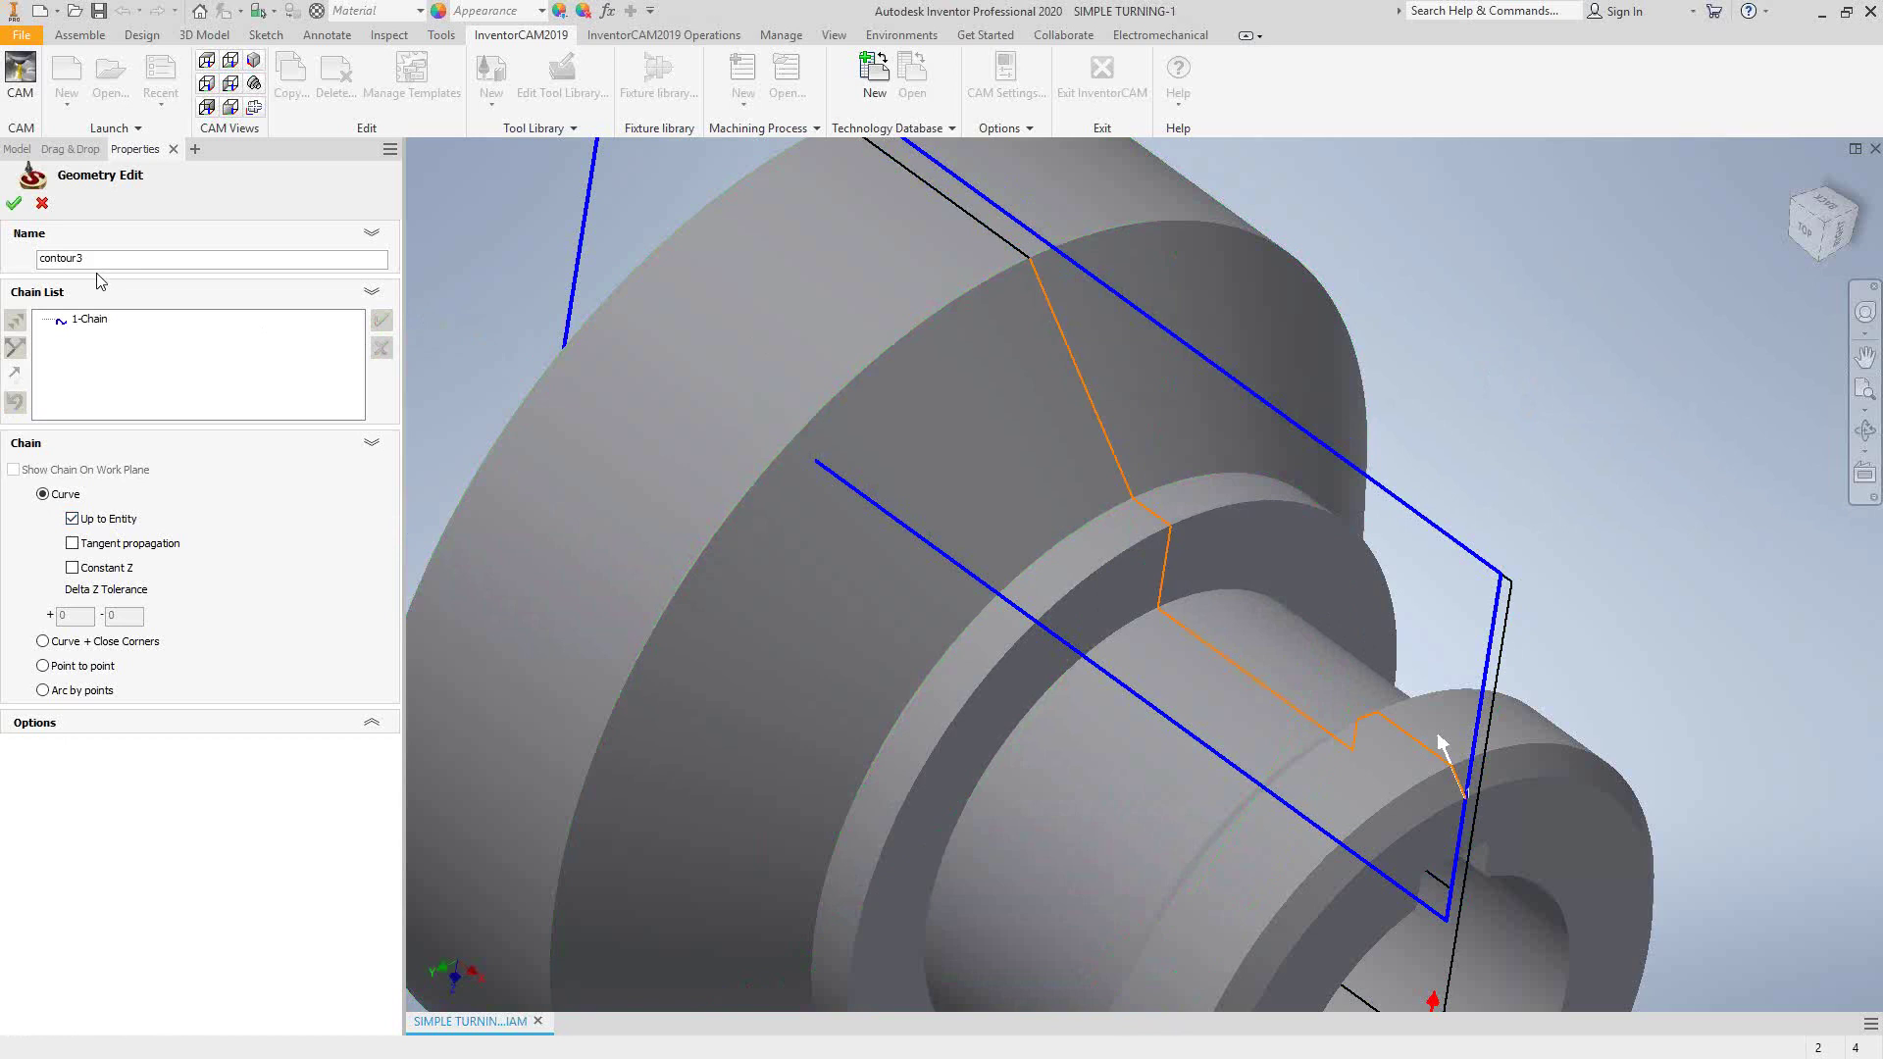
pyautogui.click(14, 204)
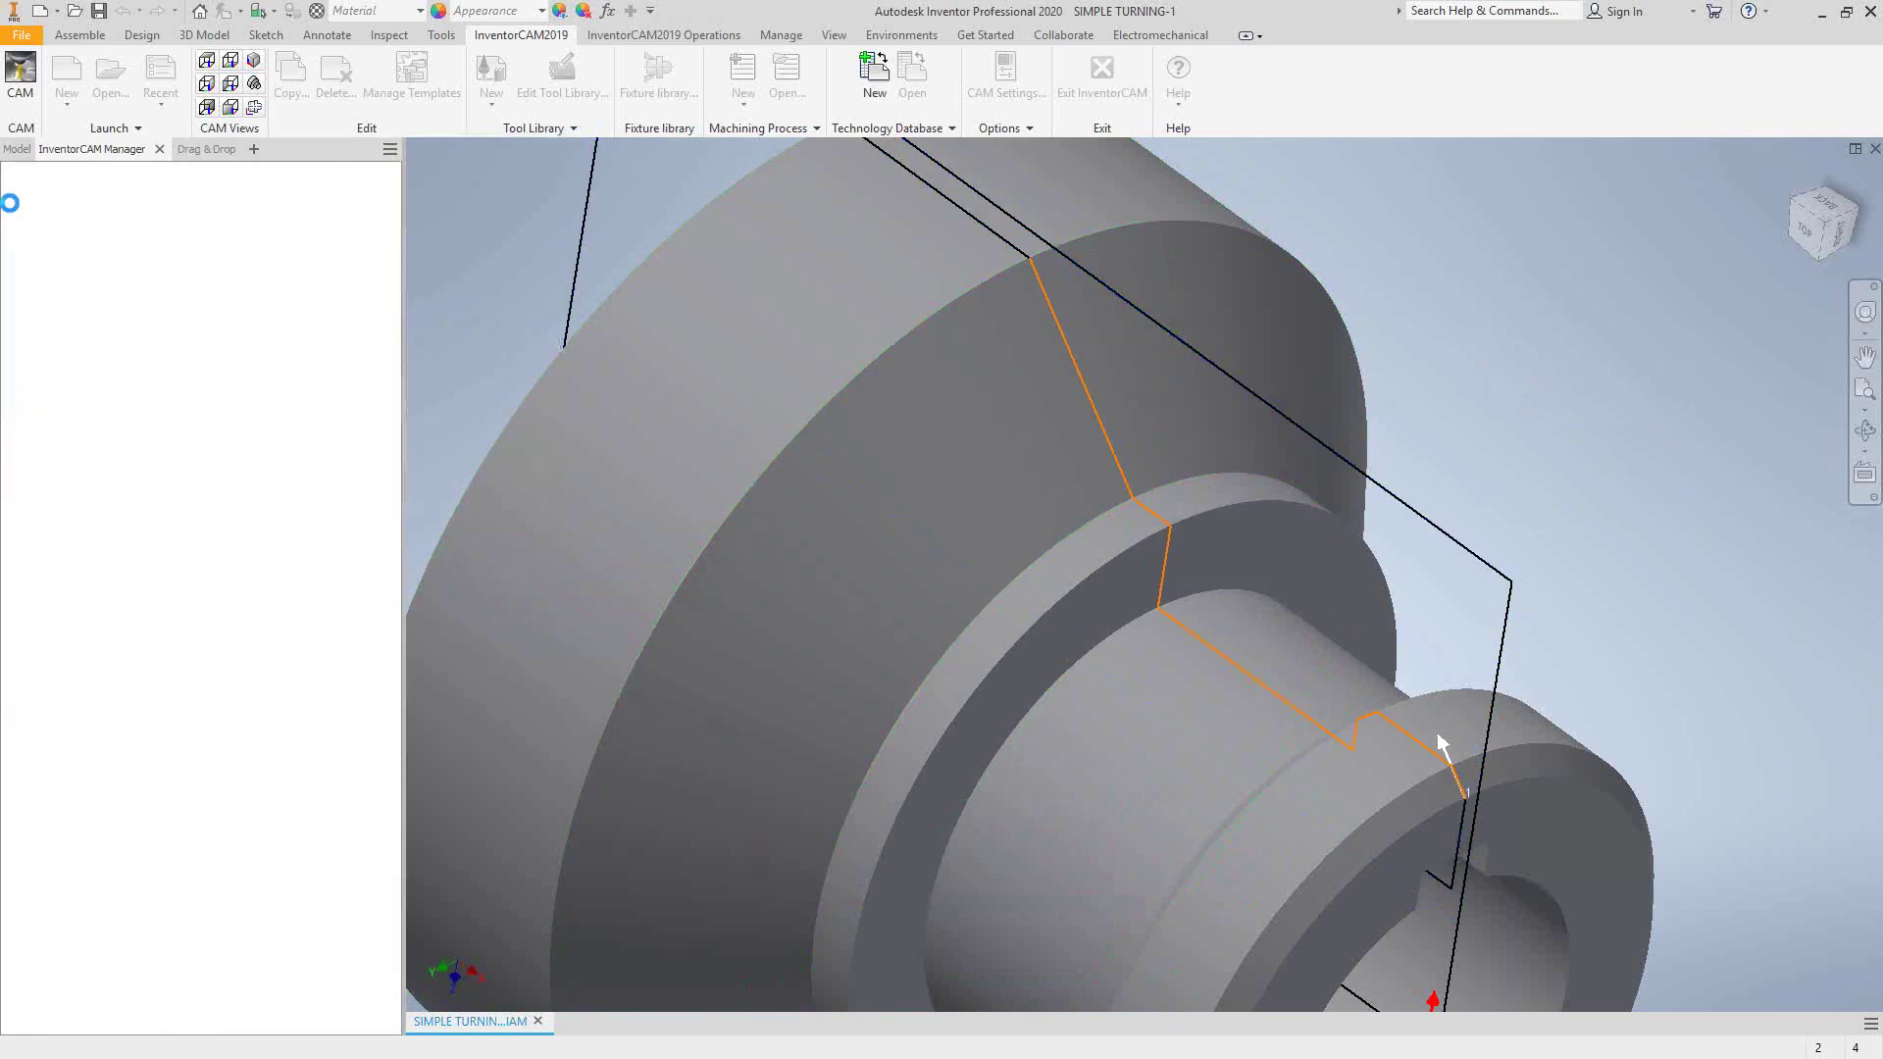
# Step: Modify the turning geometry to automatically extend the chain's end to the stock
pyautogui.click(537, 568)
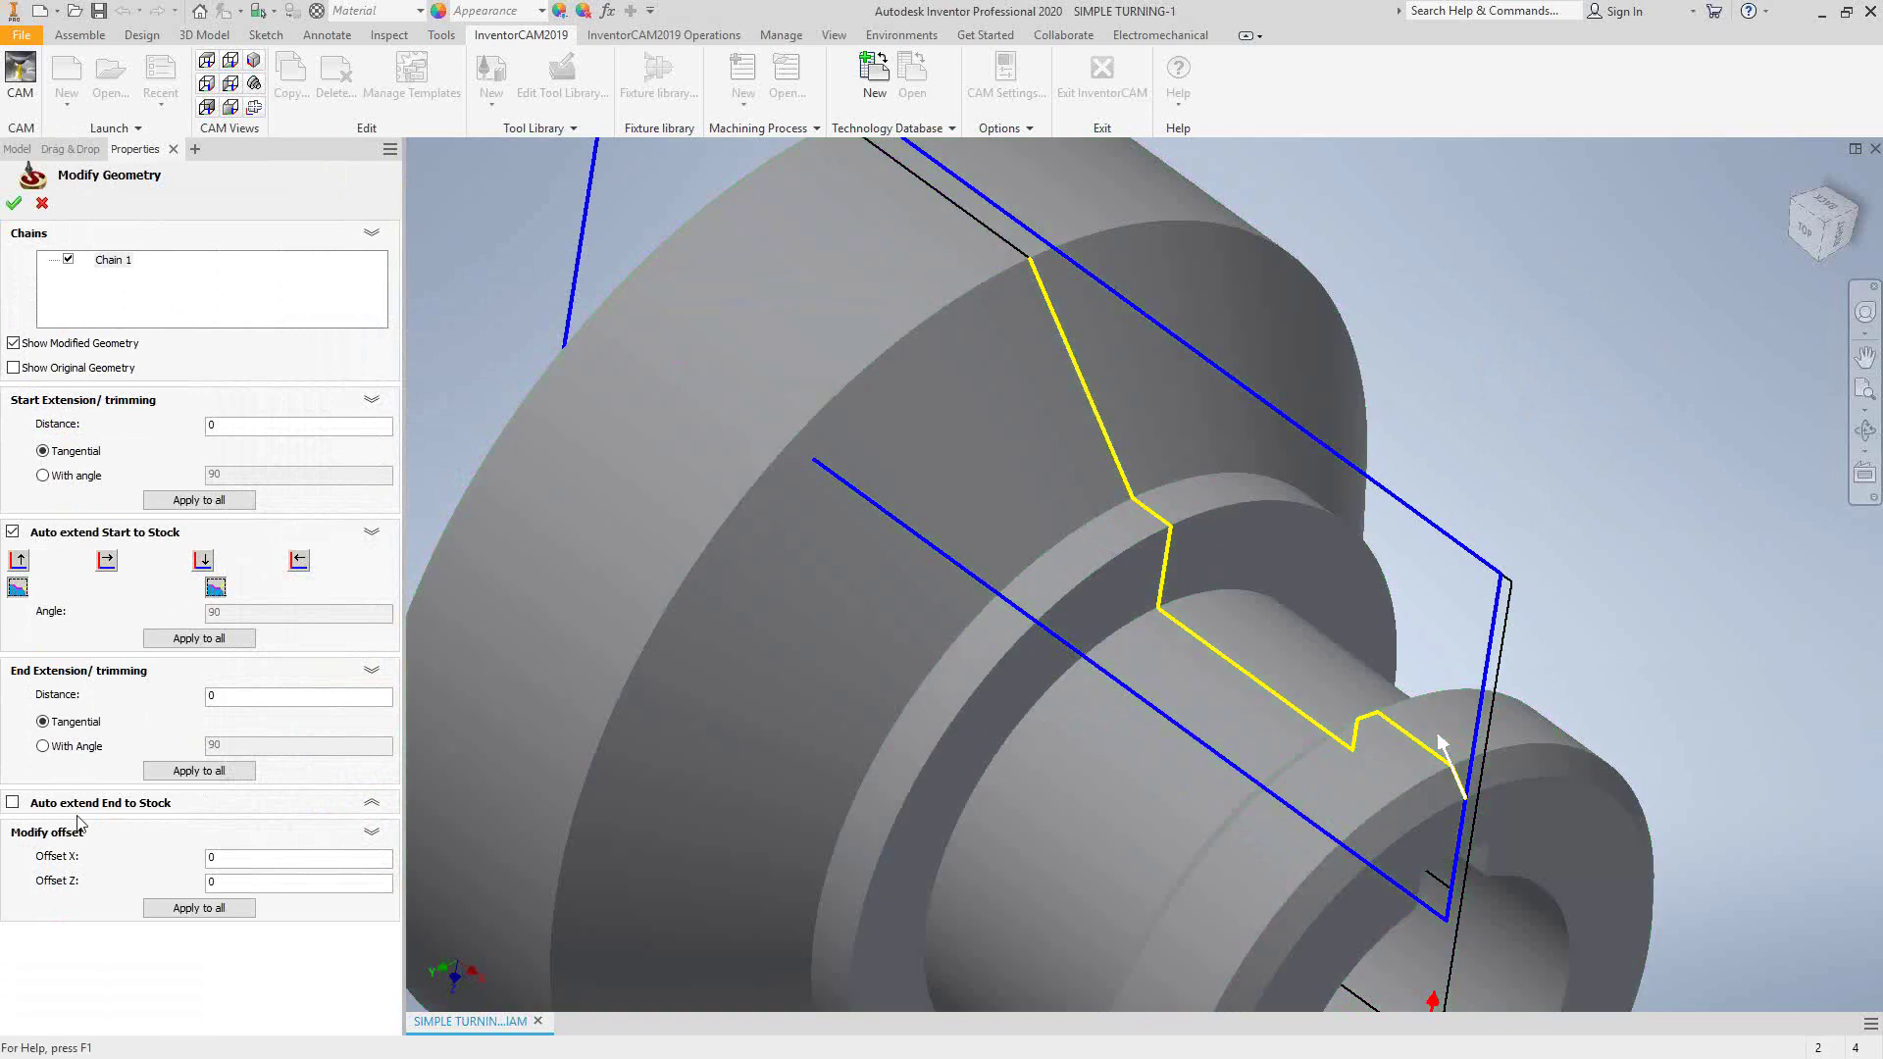
pyautogui.click(13, 802)
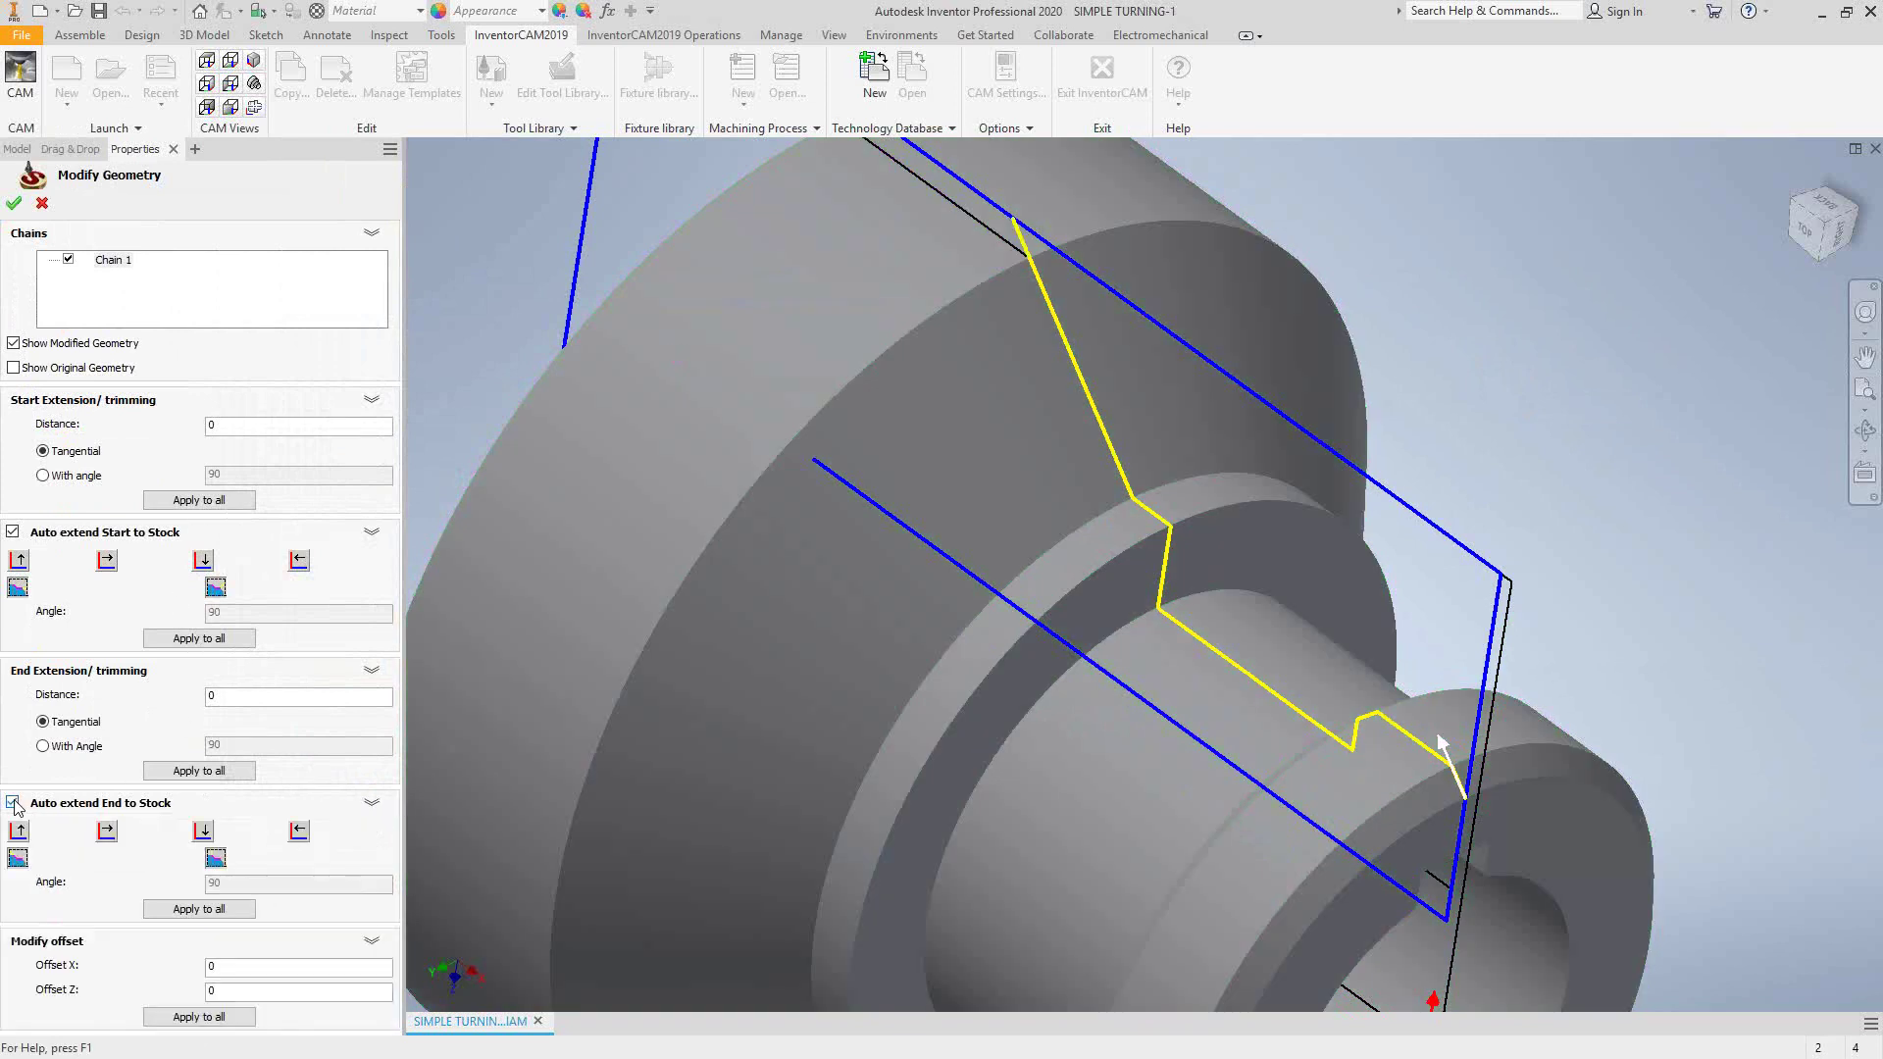
pyautogui.click(12, 204)
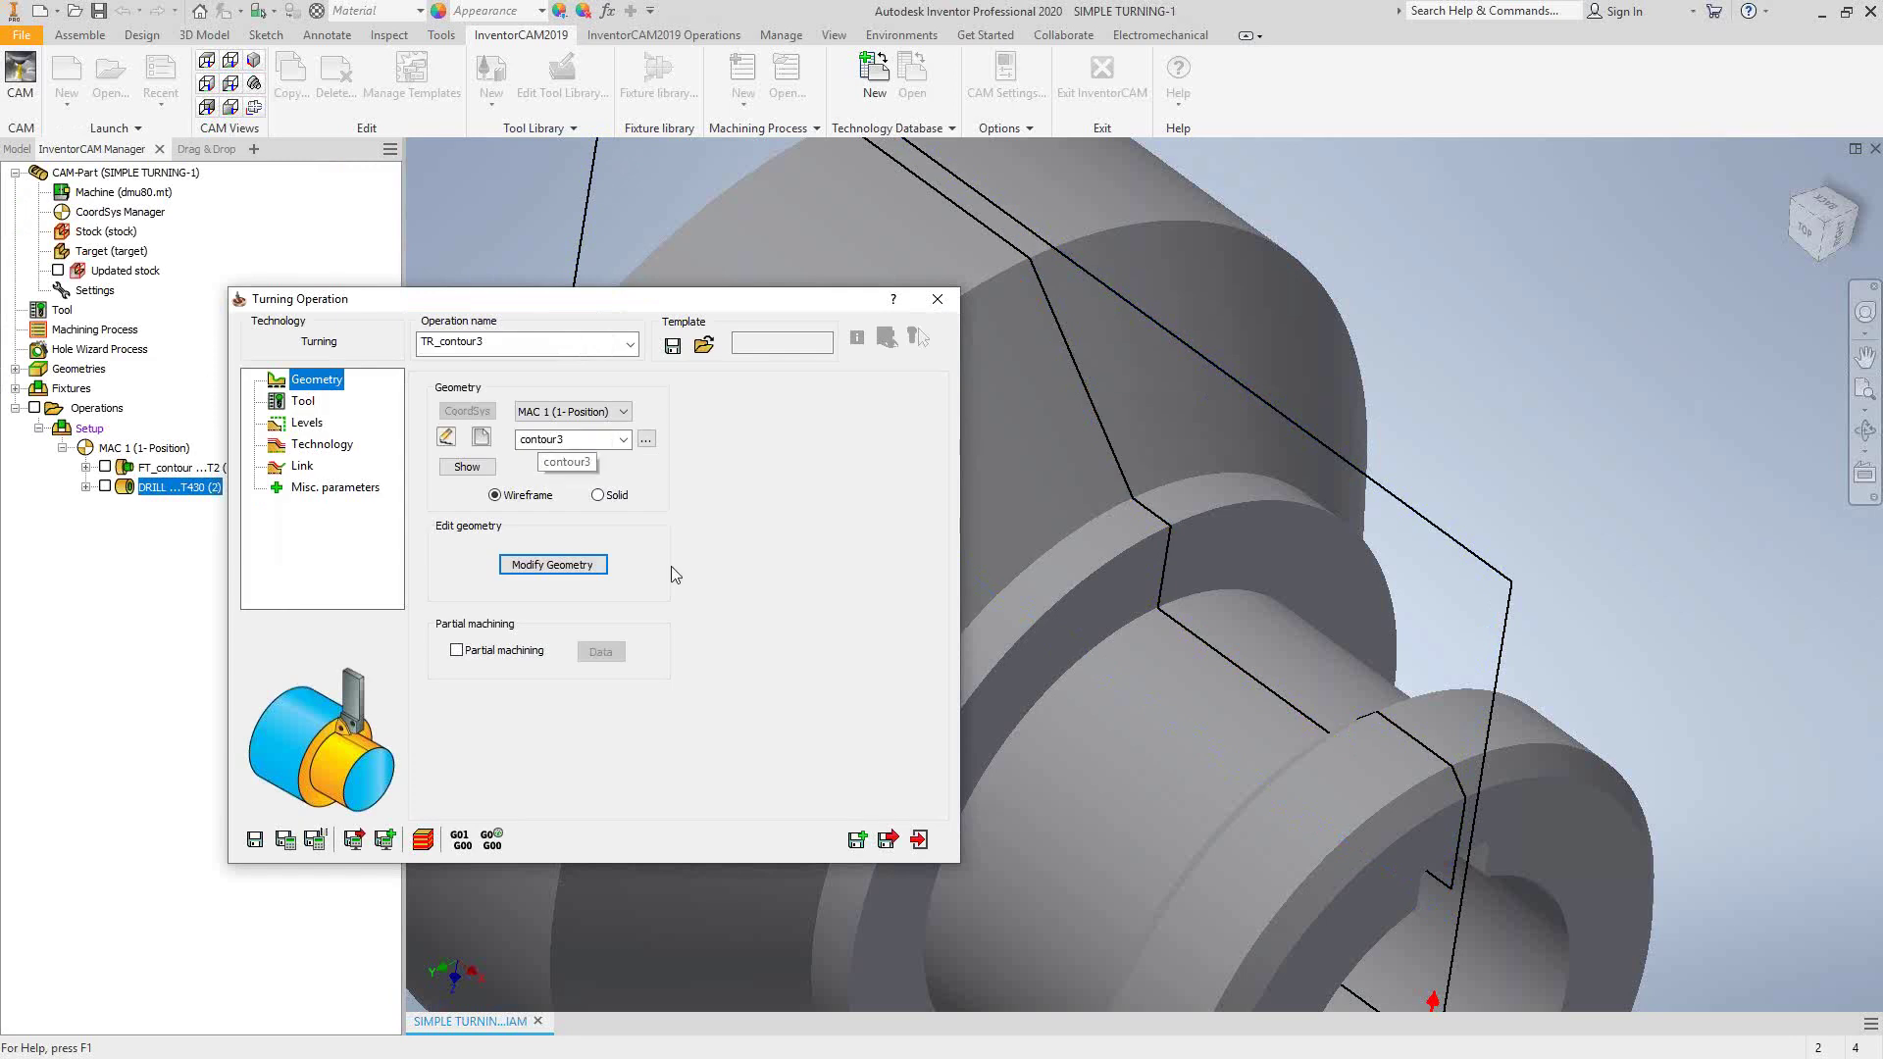
# Step: Assign external turning tool 2 with the CNMG 432 insert and orient it with the shank vertical above the turning axis
pyautogui.click(306, 403)
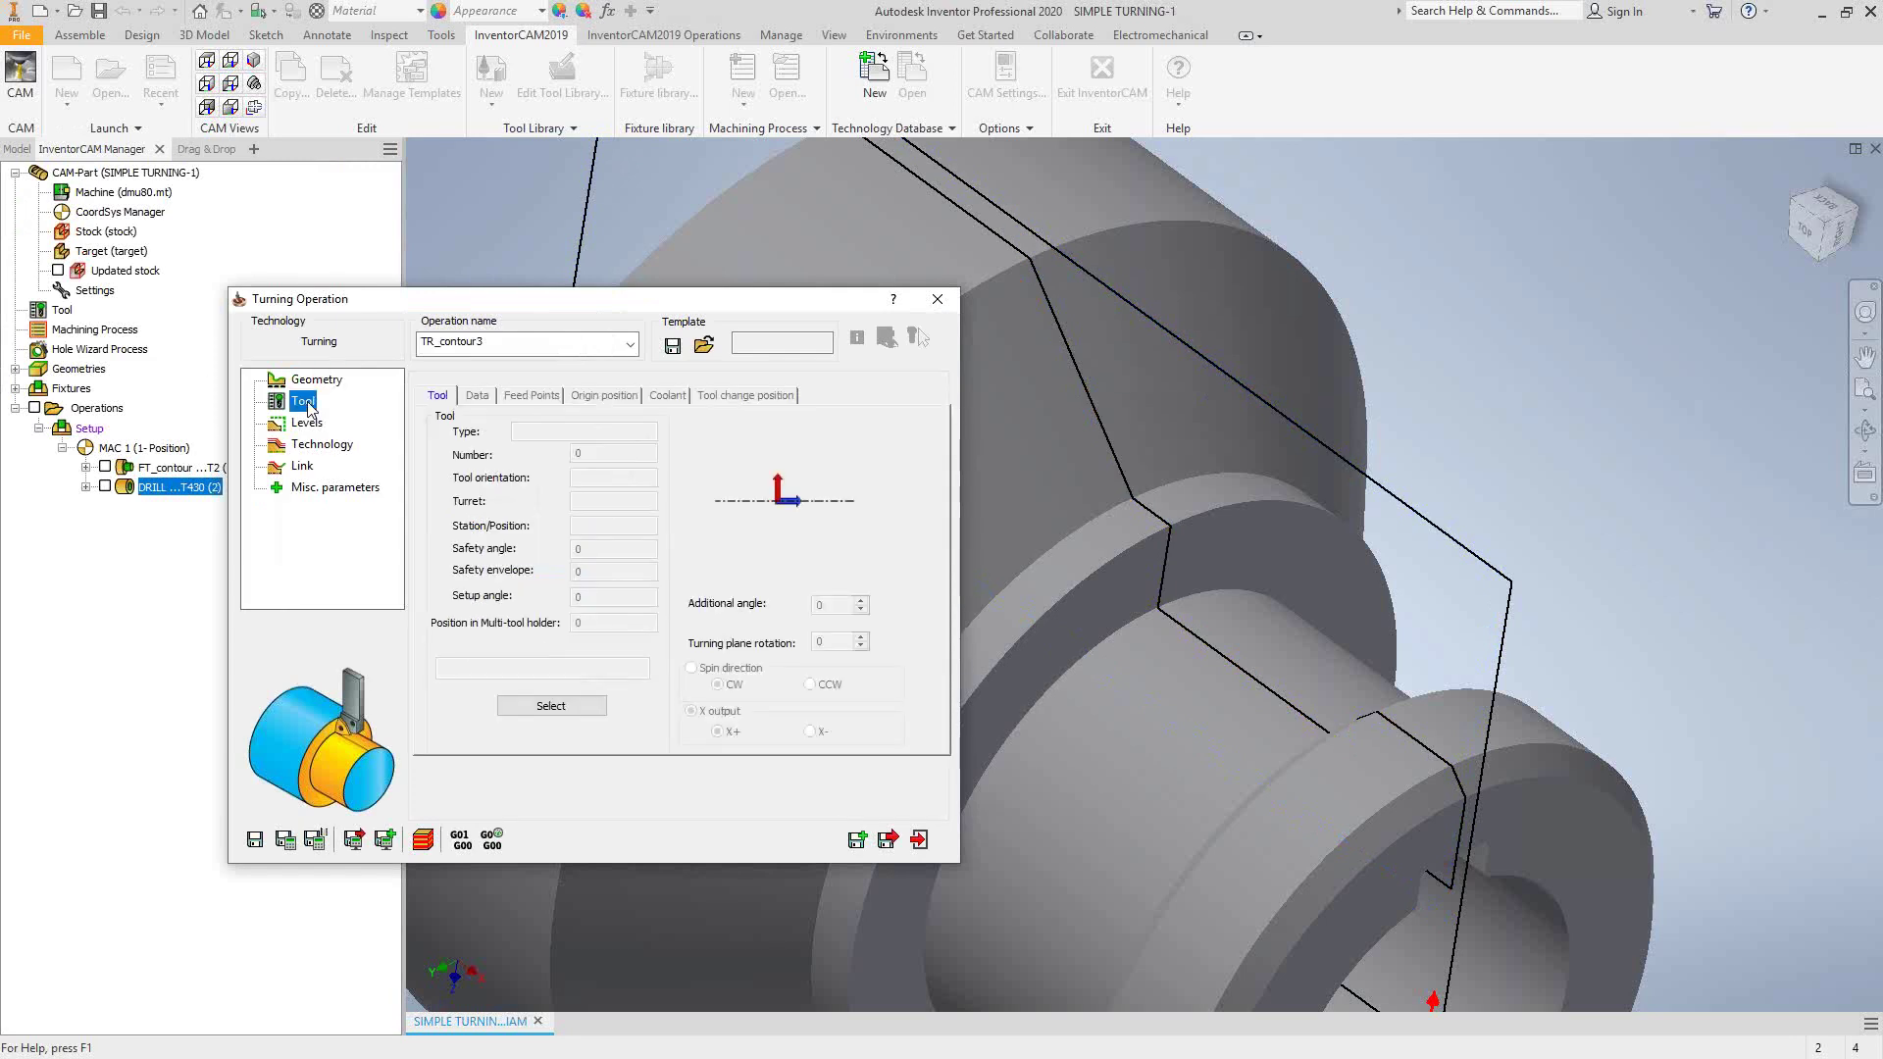
pyautogui.click(534, 713)
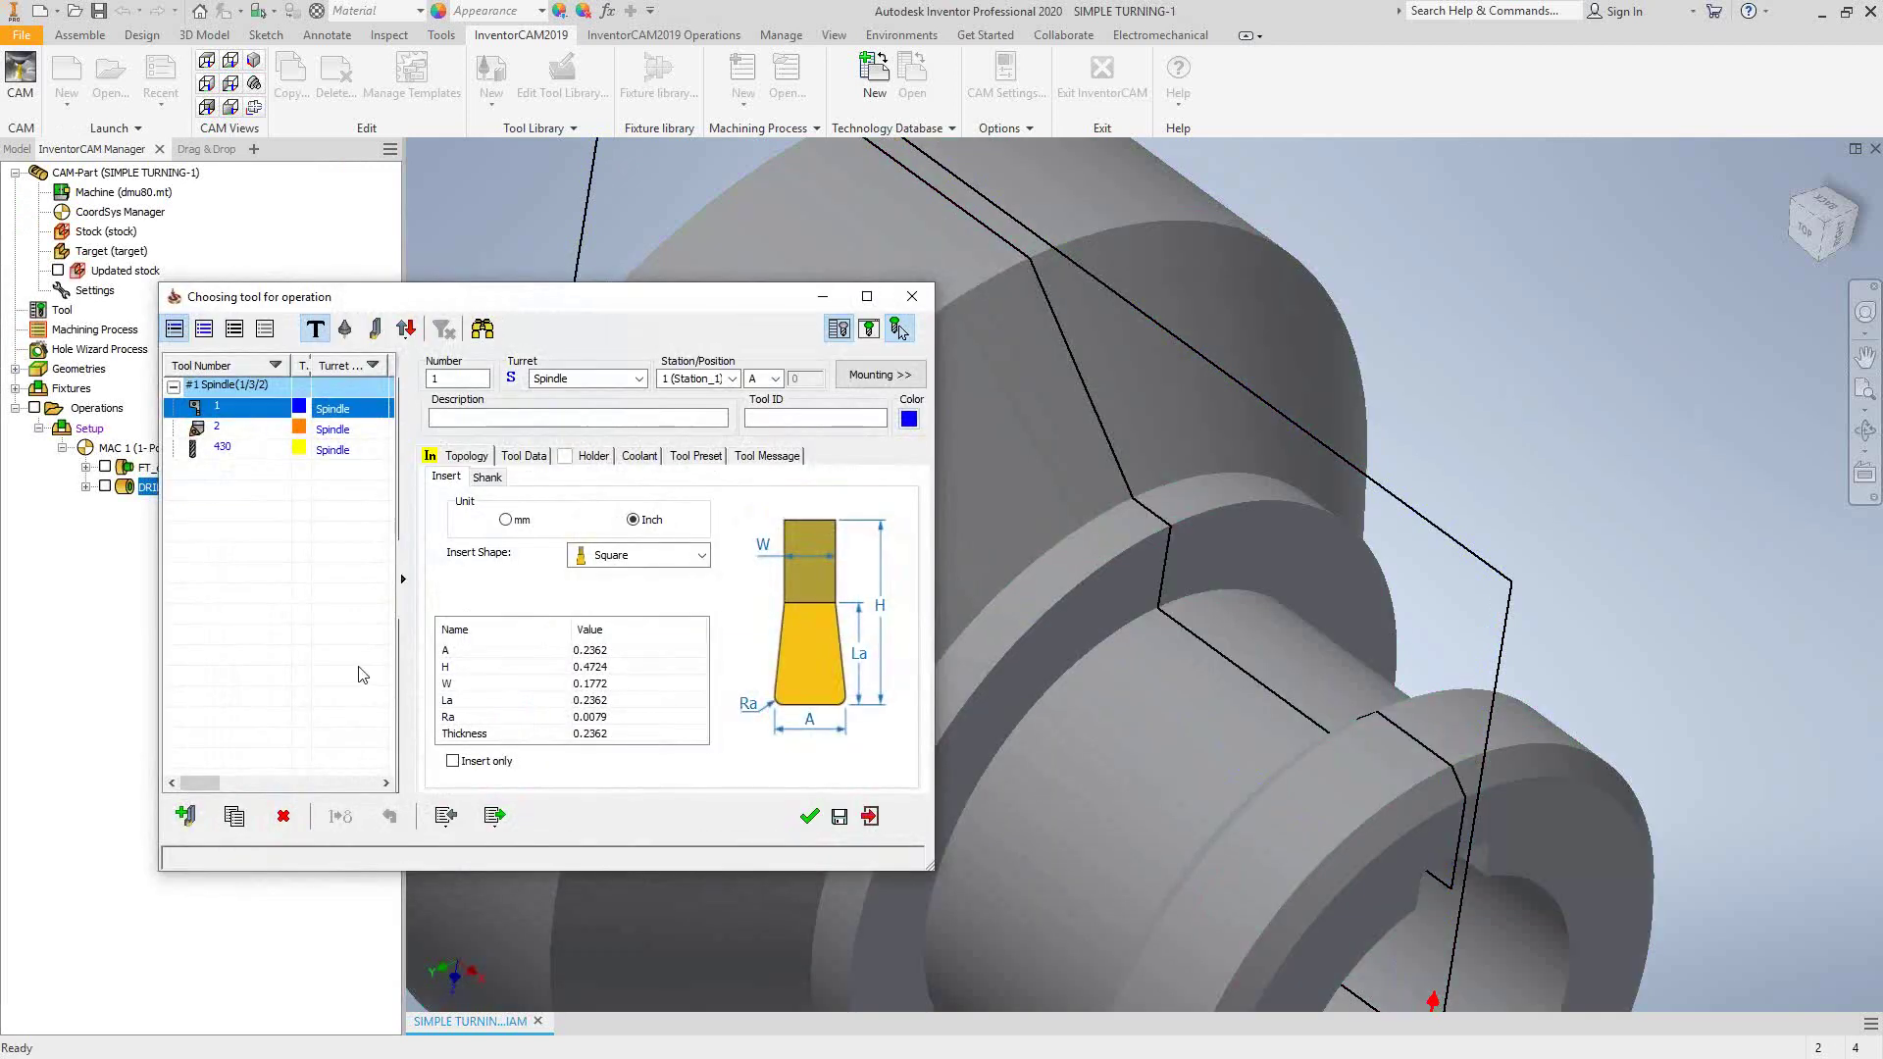
pyautogui.click(217, 429)
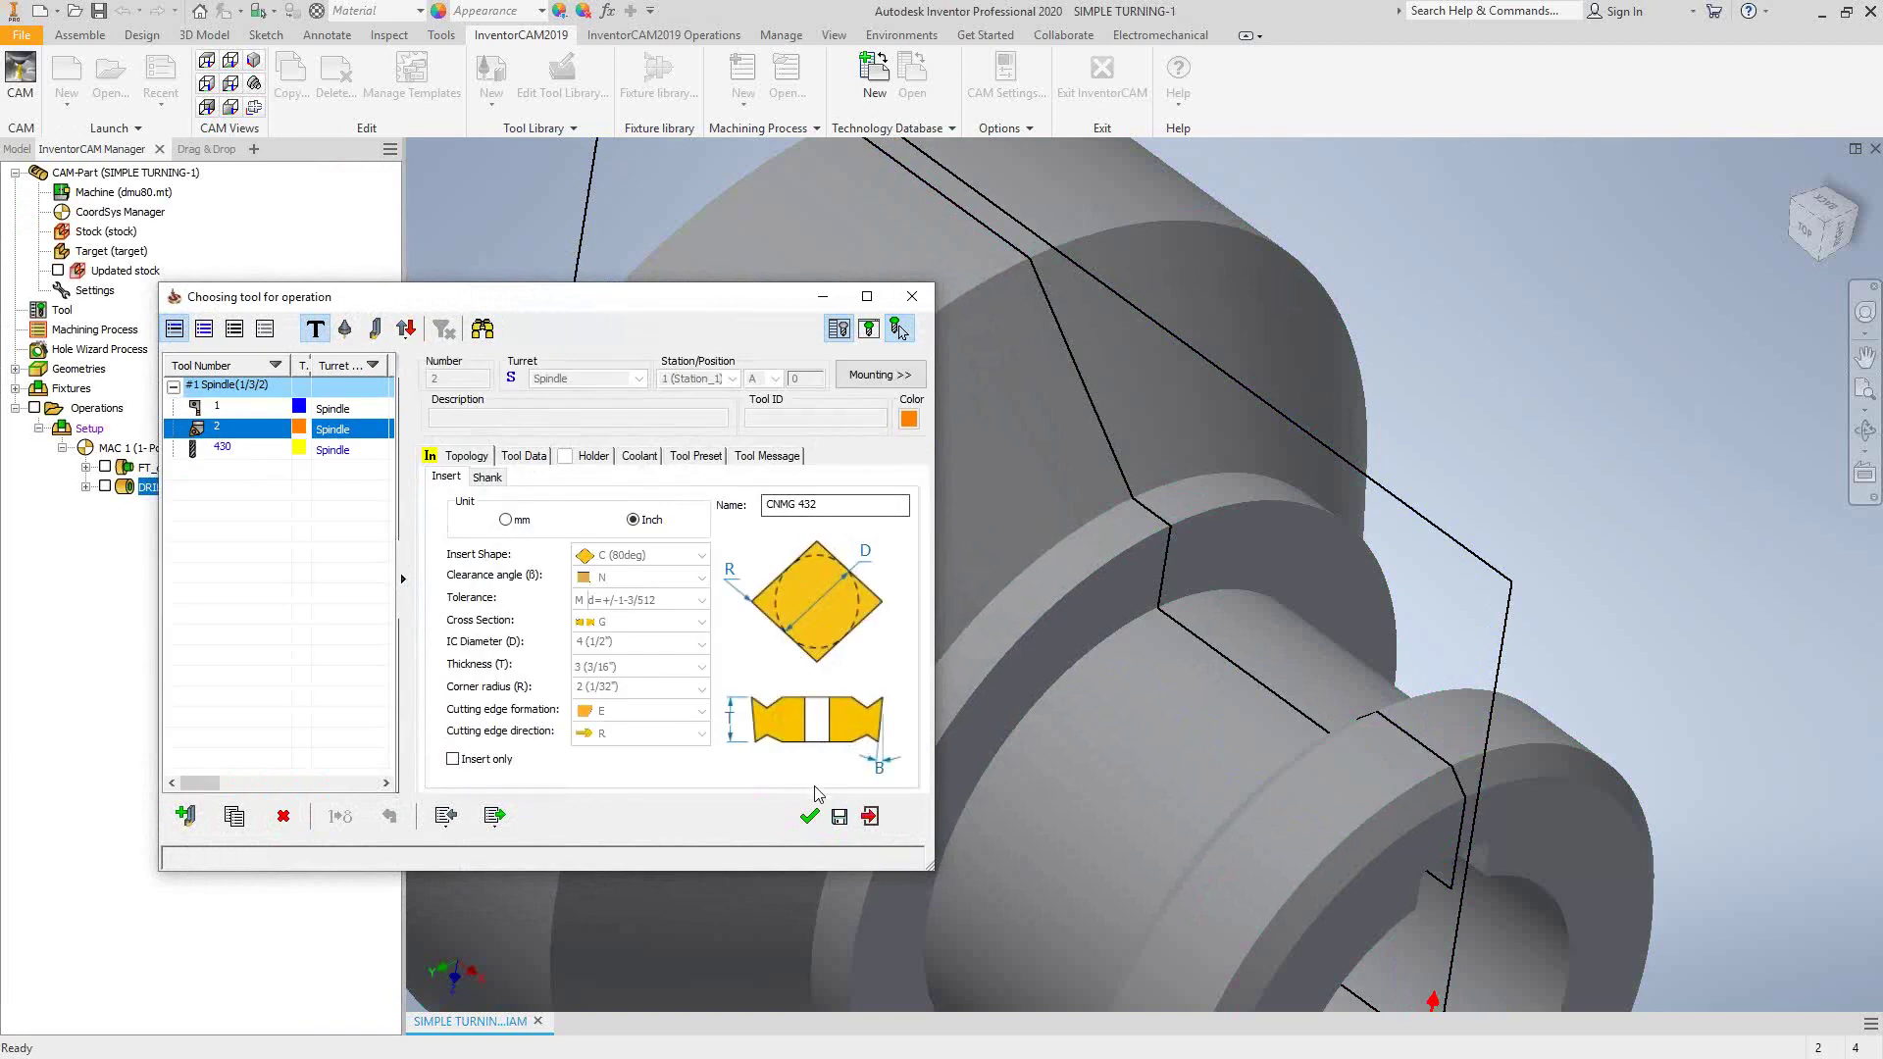
pyautogui.click(809, 817)
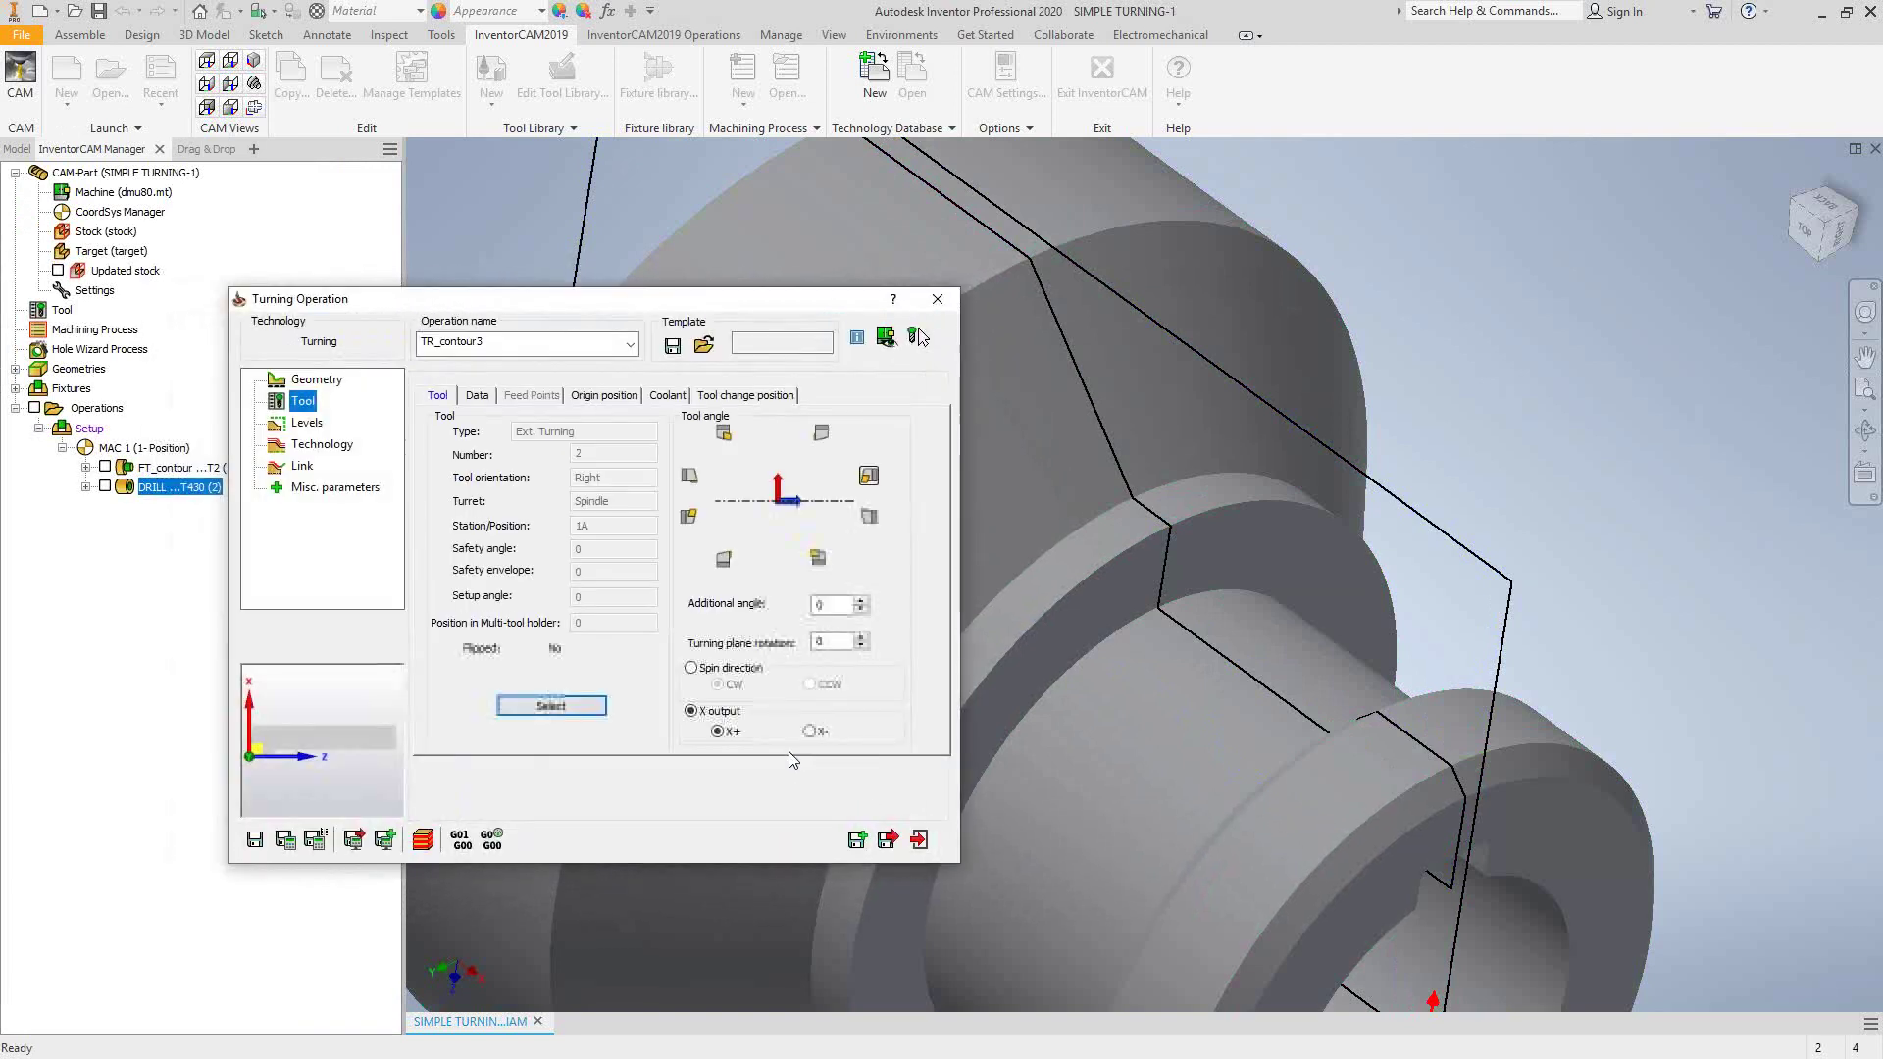
pyautogui.click(821, 435)
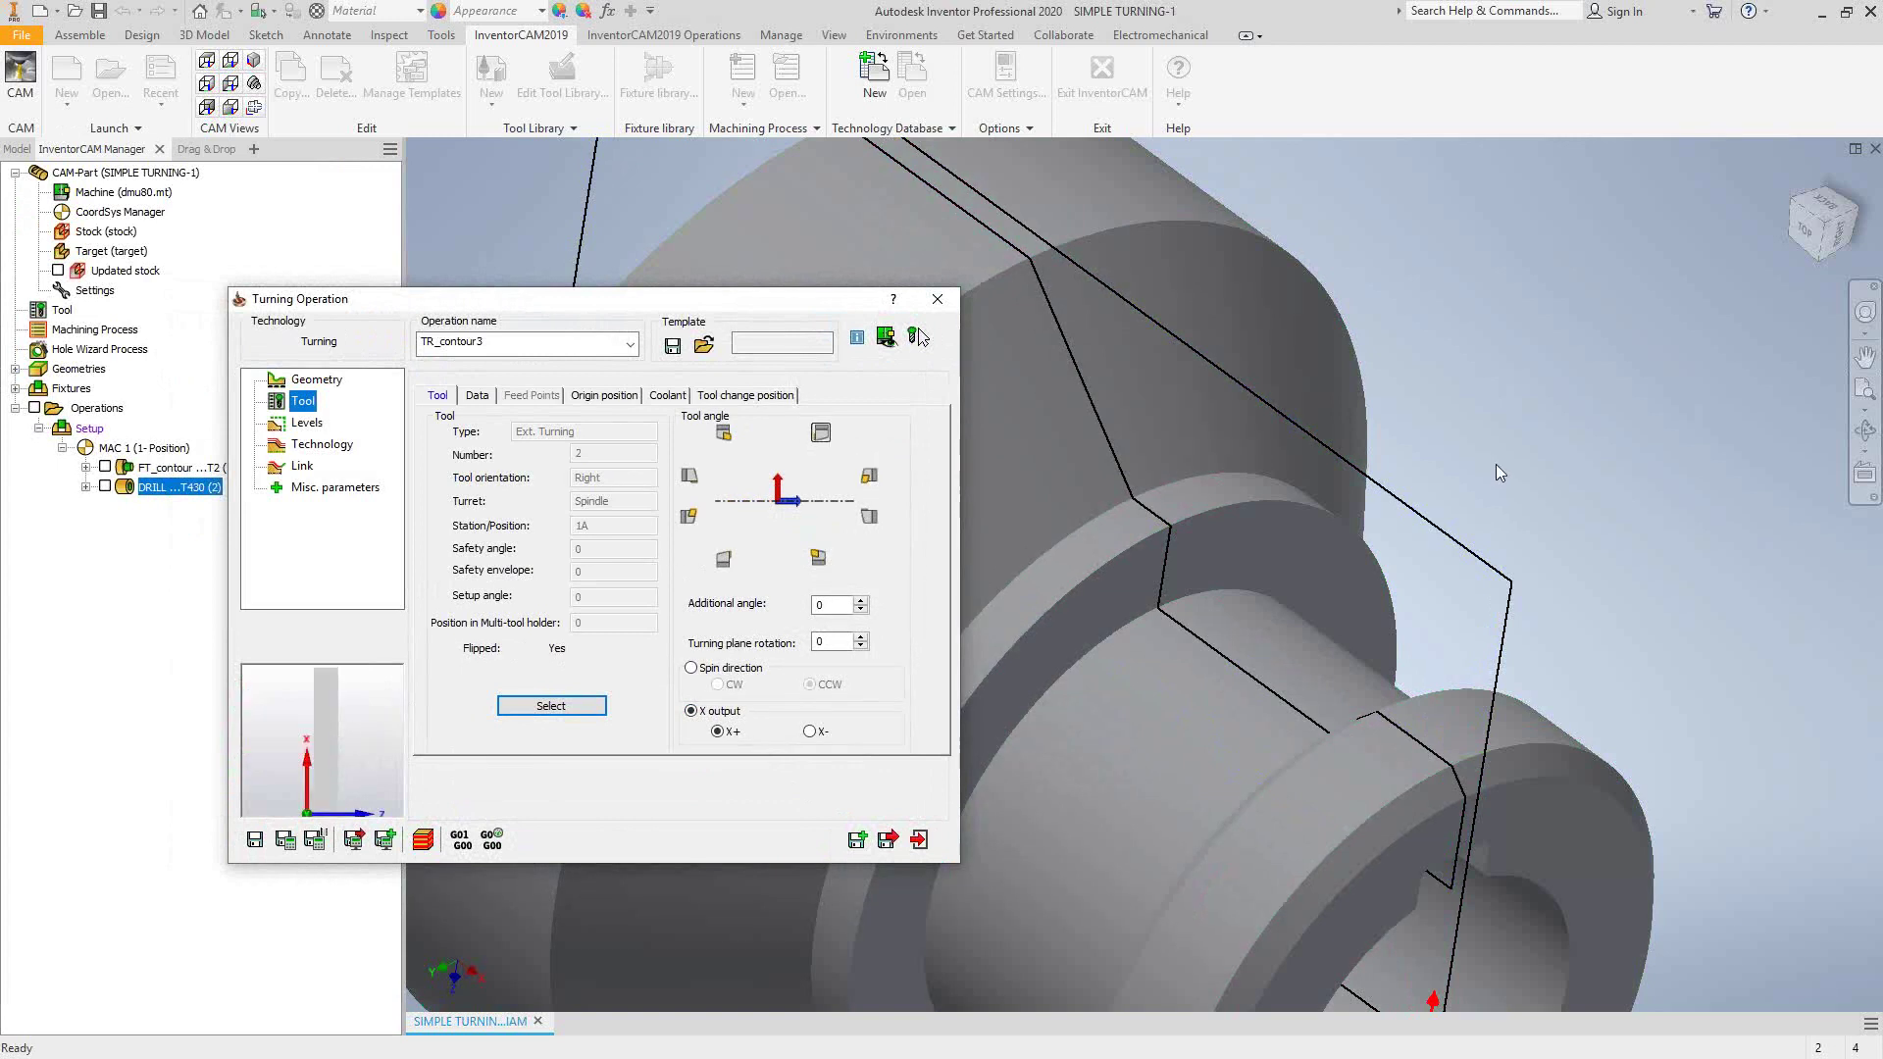
# Step: Preview the visual tool beside the part to check its orientation from another angle, and hide it again
pyautogui.scroll(-5, 1494, 515)
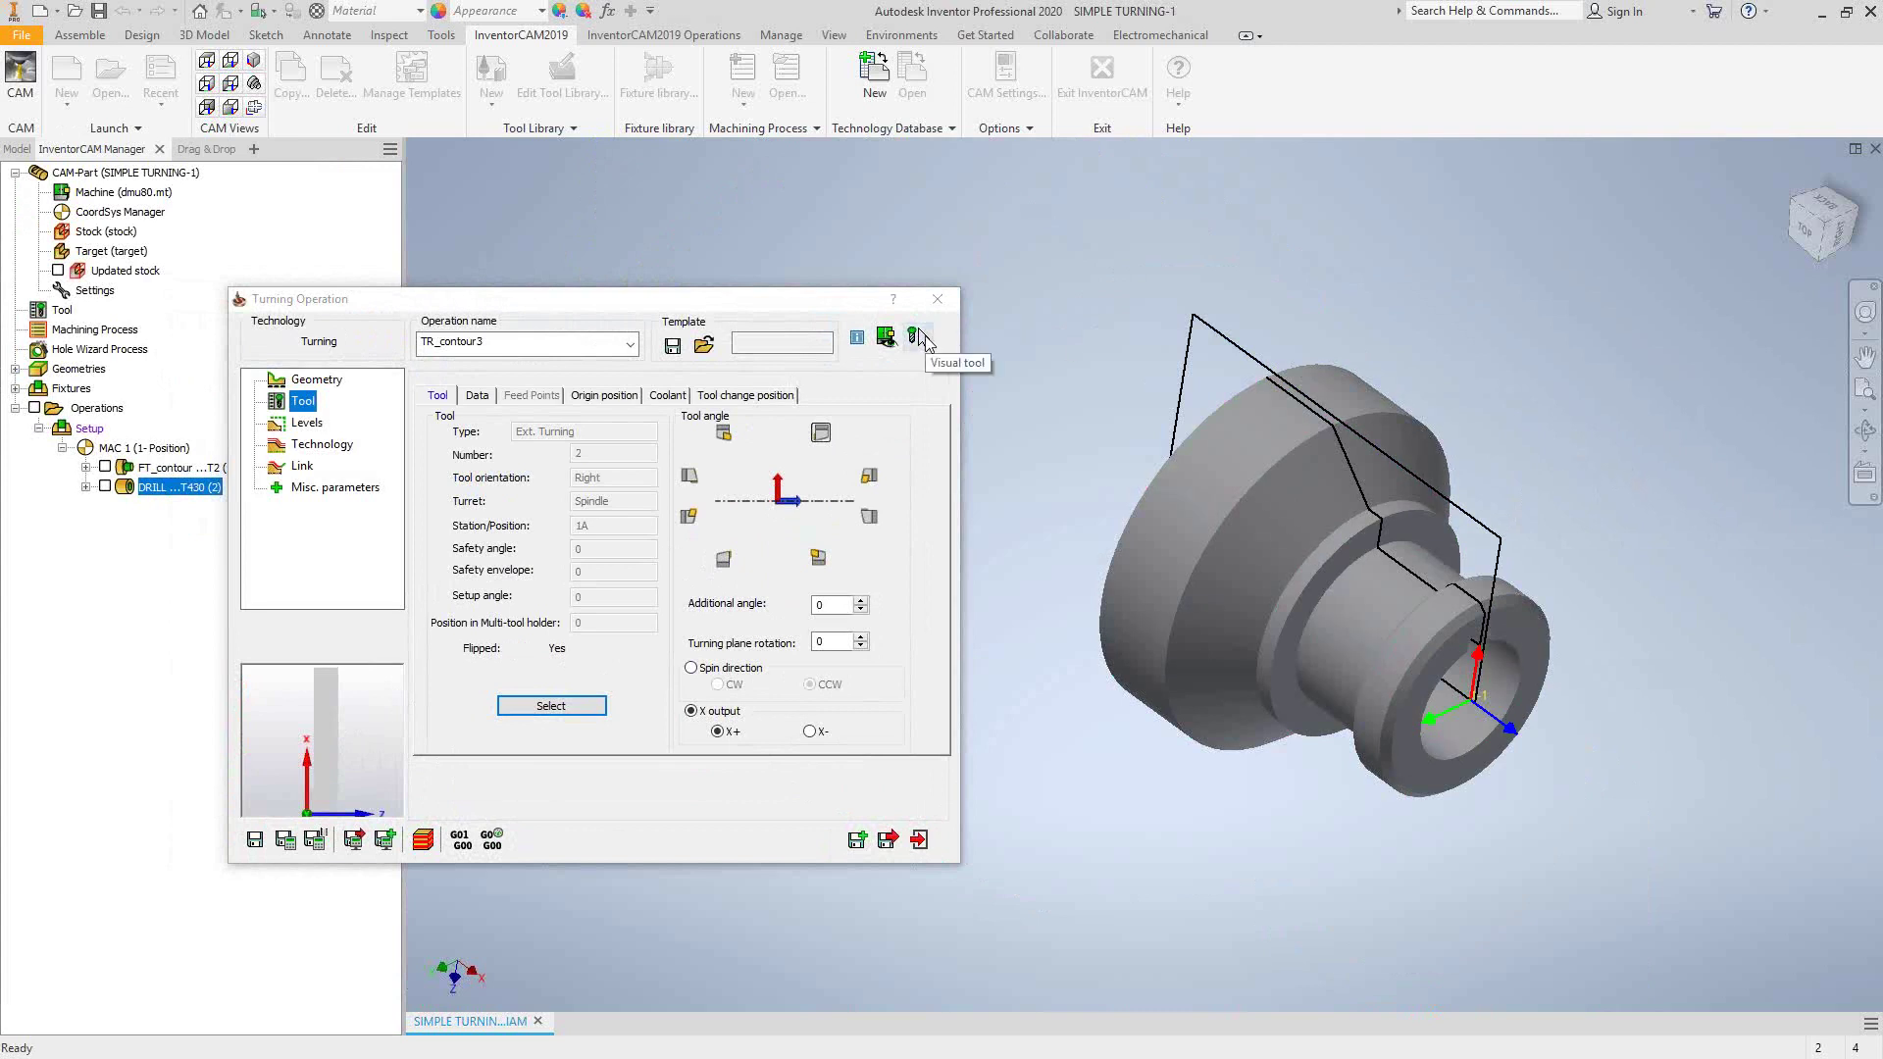
pyautogui.click(920, 338)
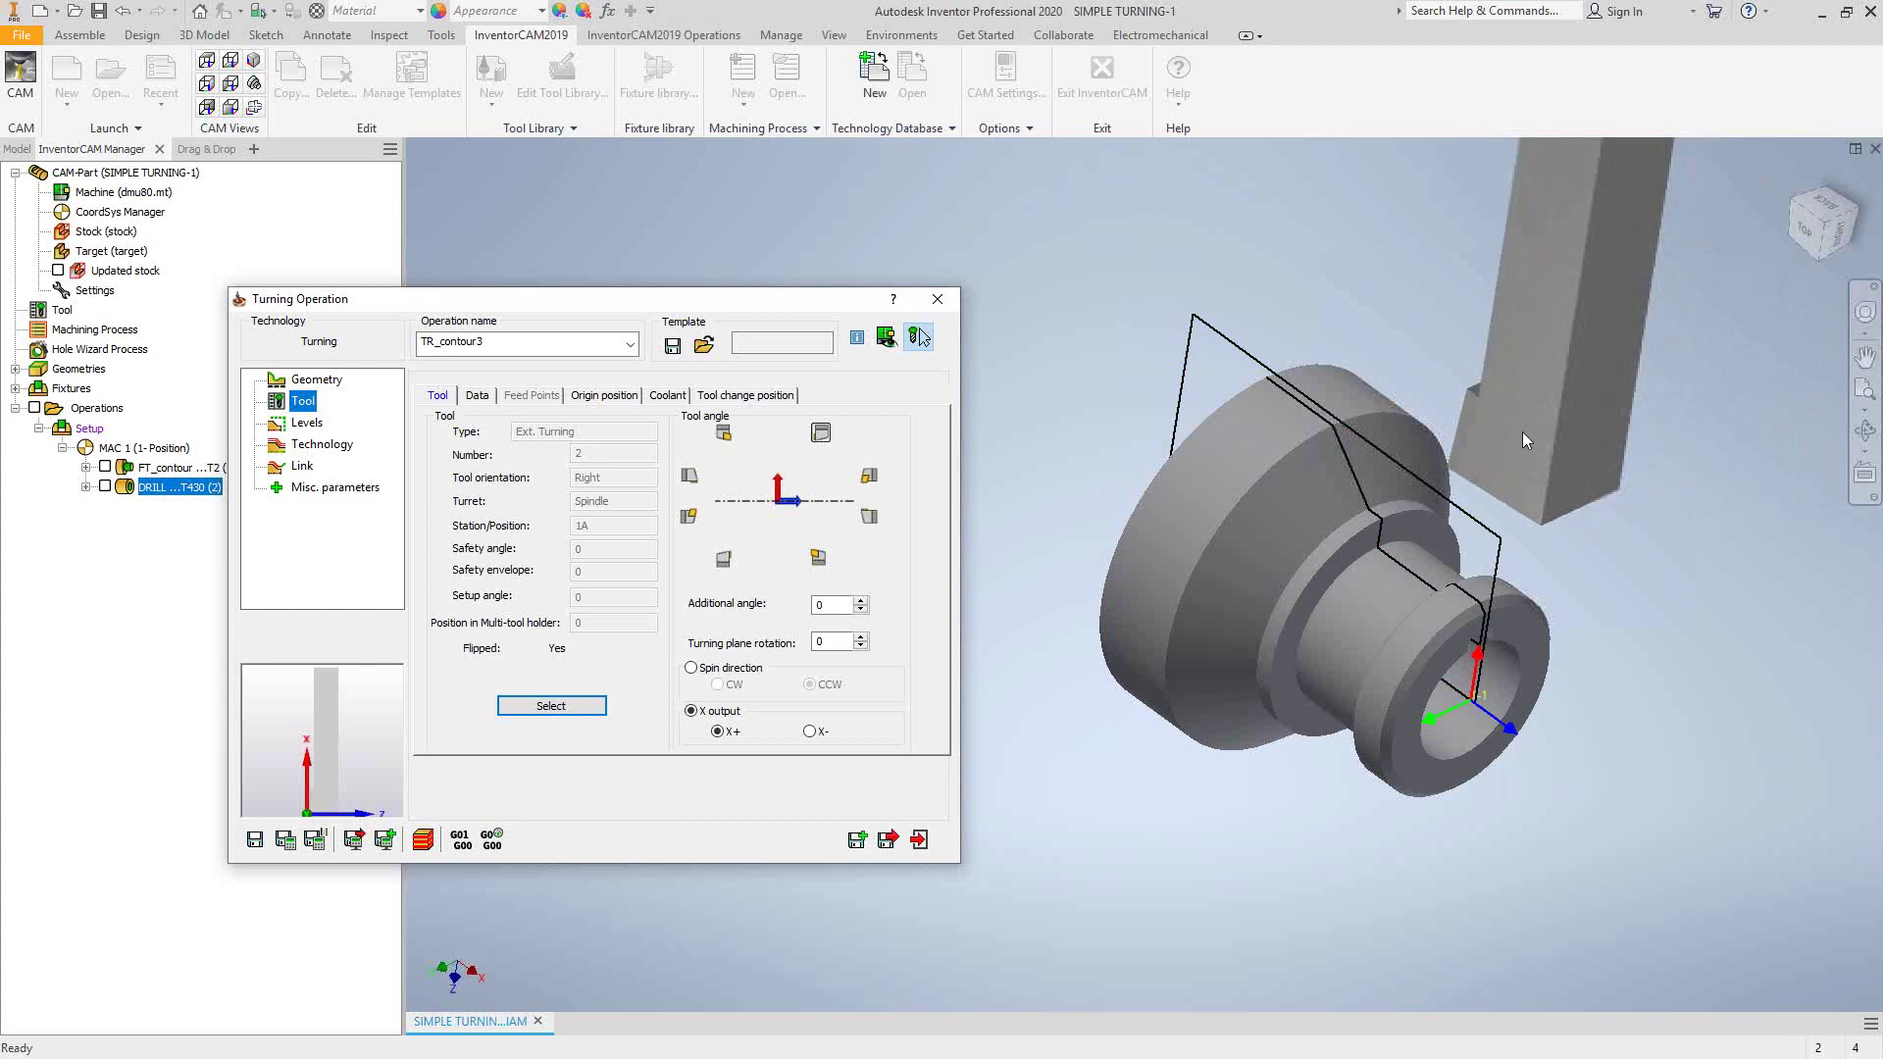
pyautogui.press('F4')
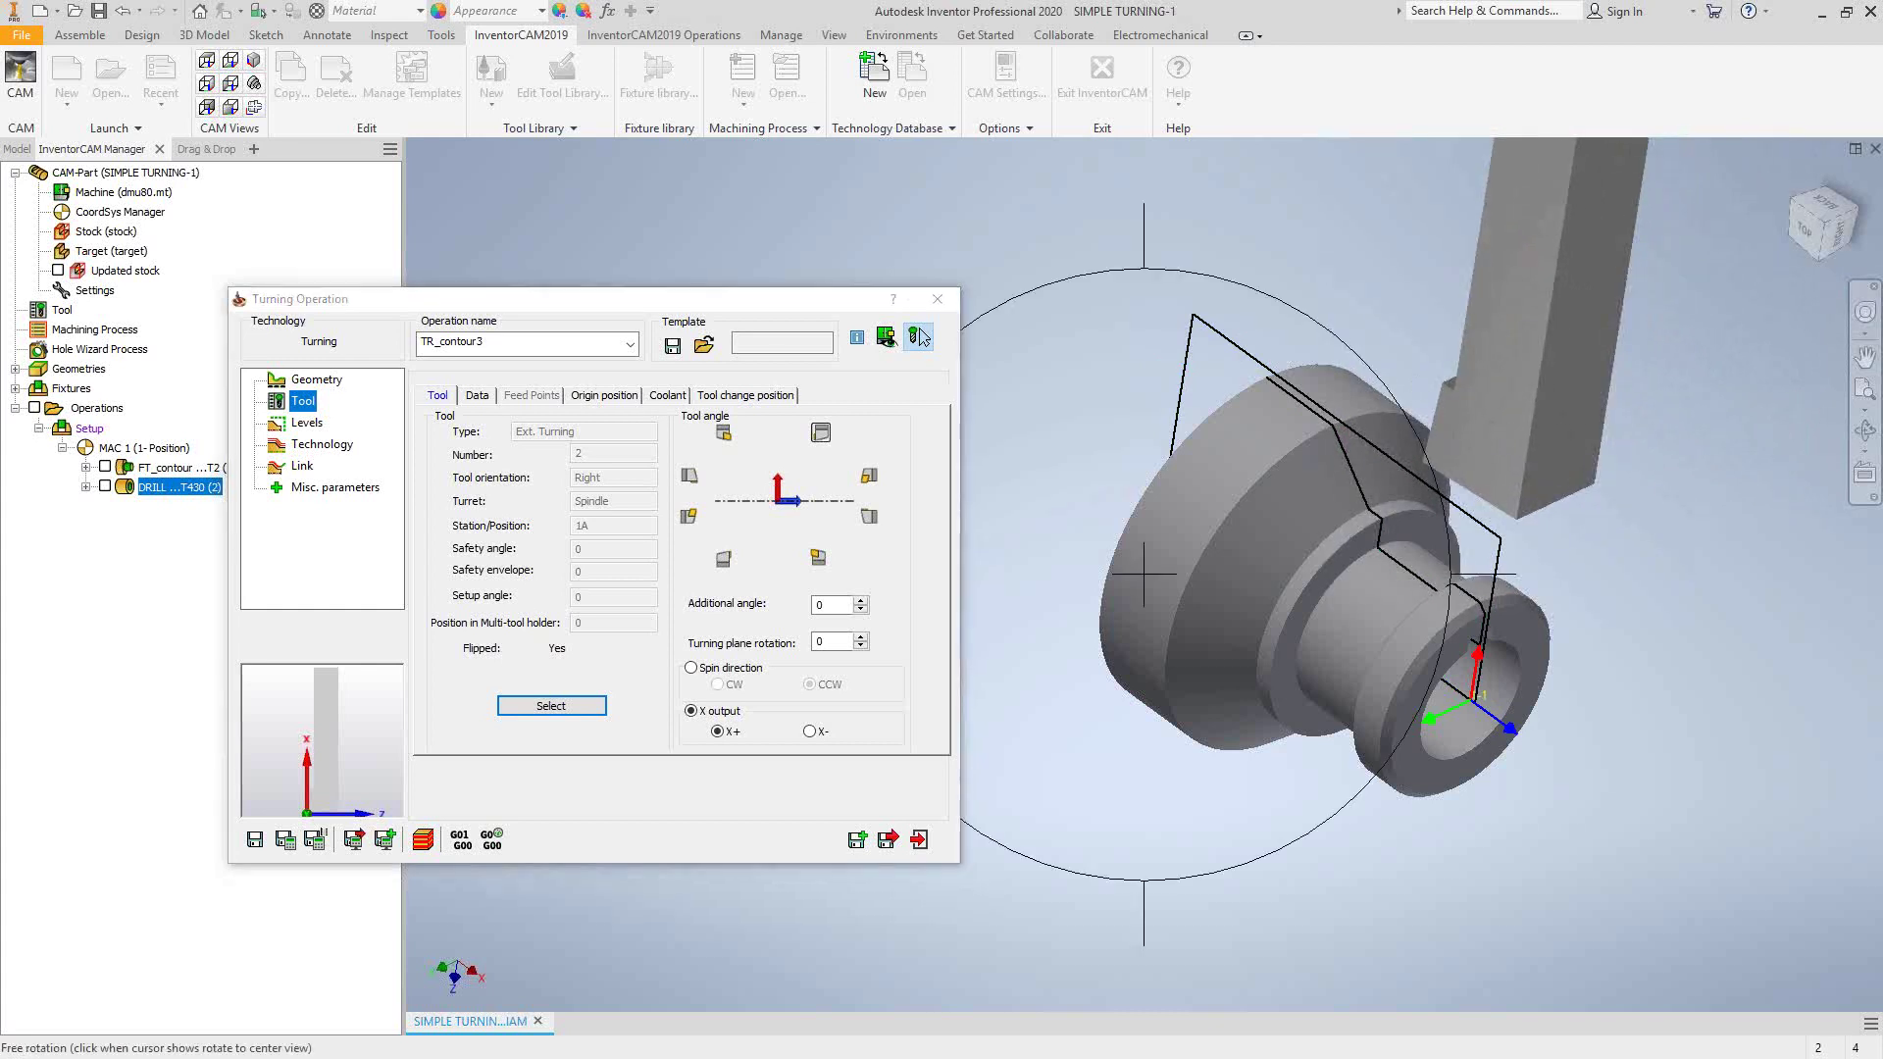
pyautogui.moveTo(1373, 510); pyautogui.dragTo(1137, 404)
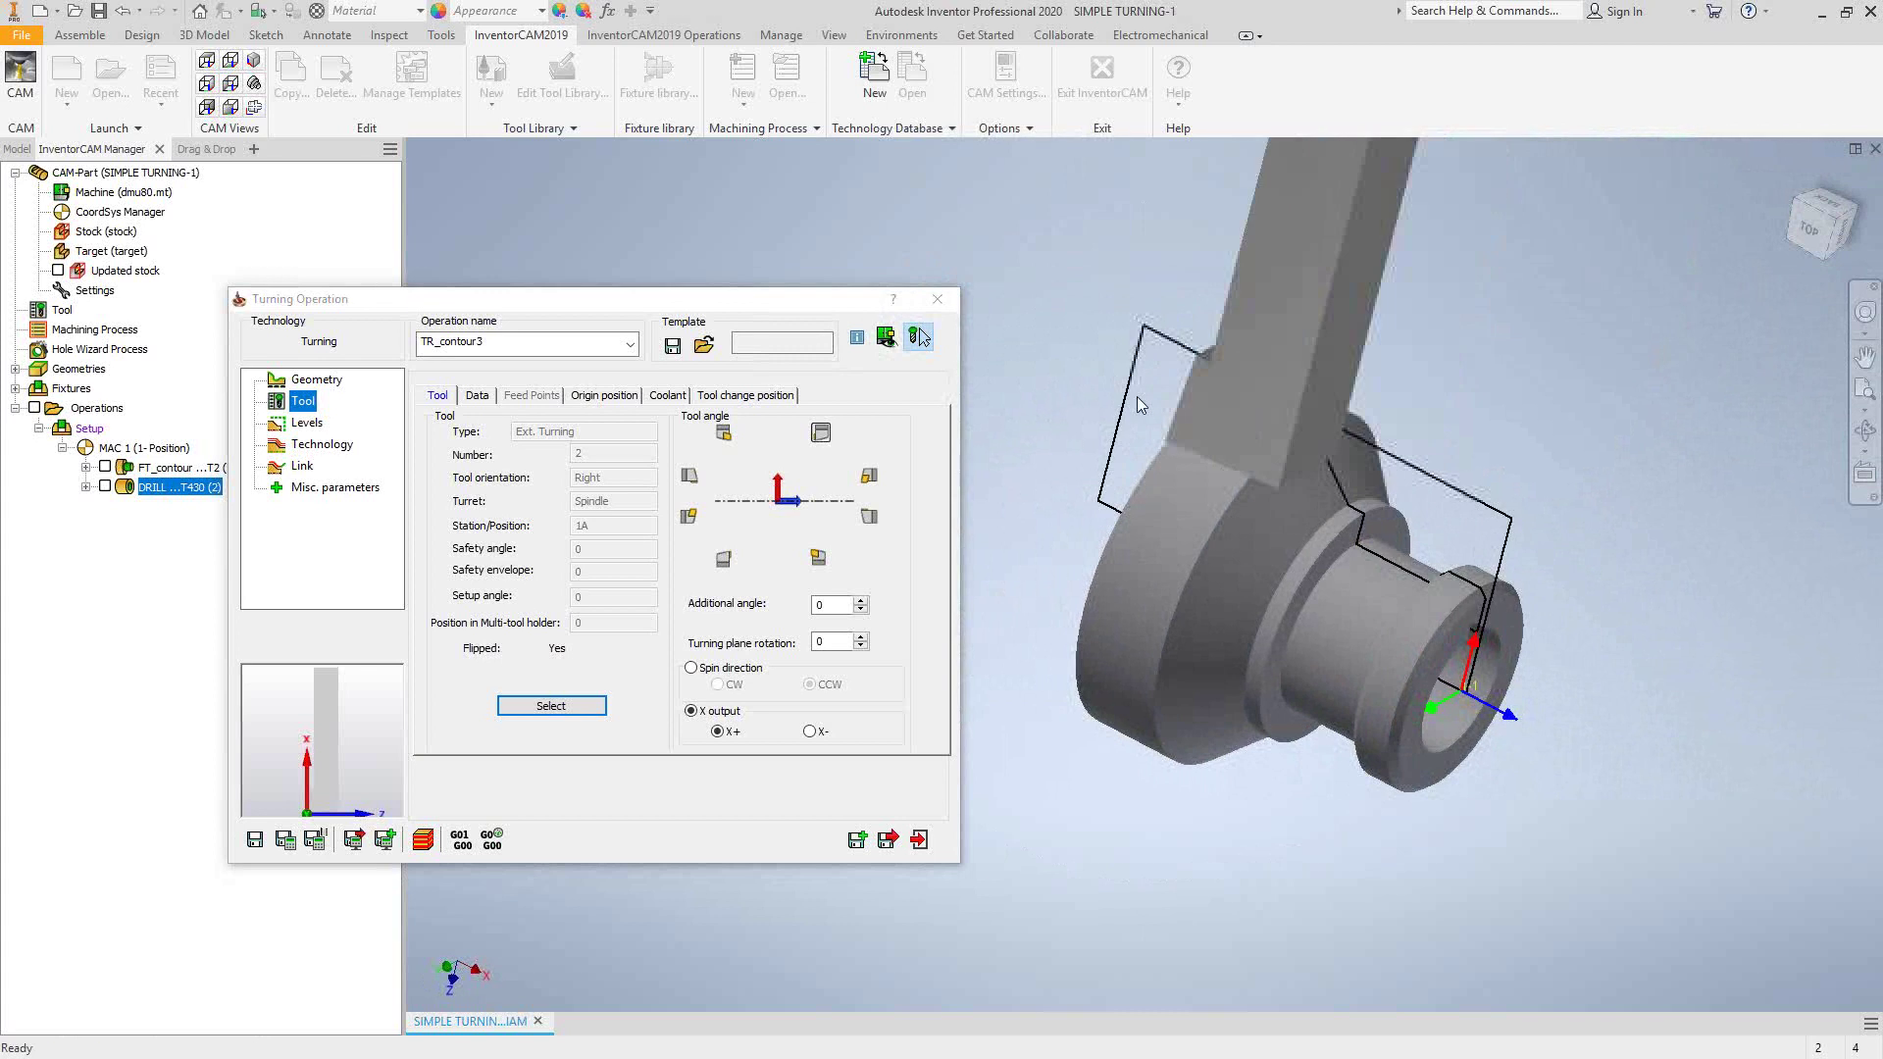
pyautogui.click(917, 336)
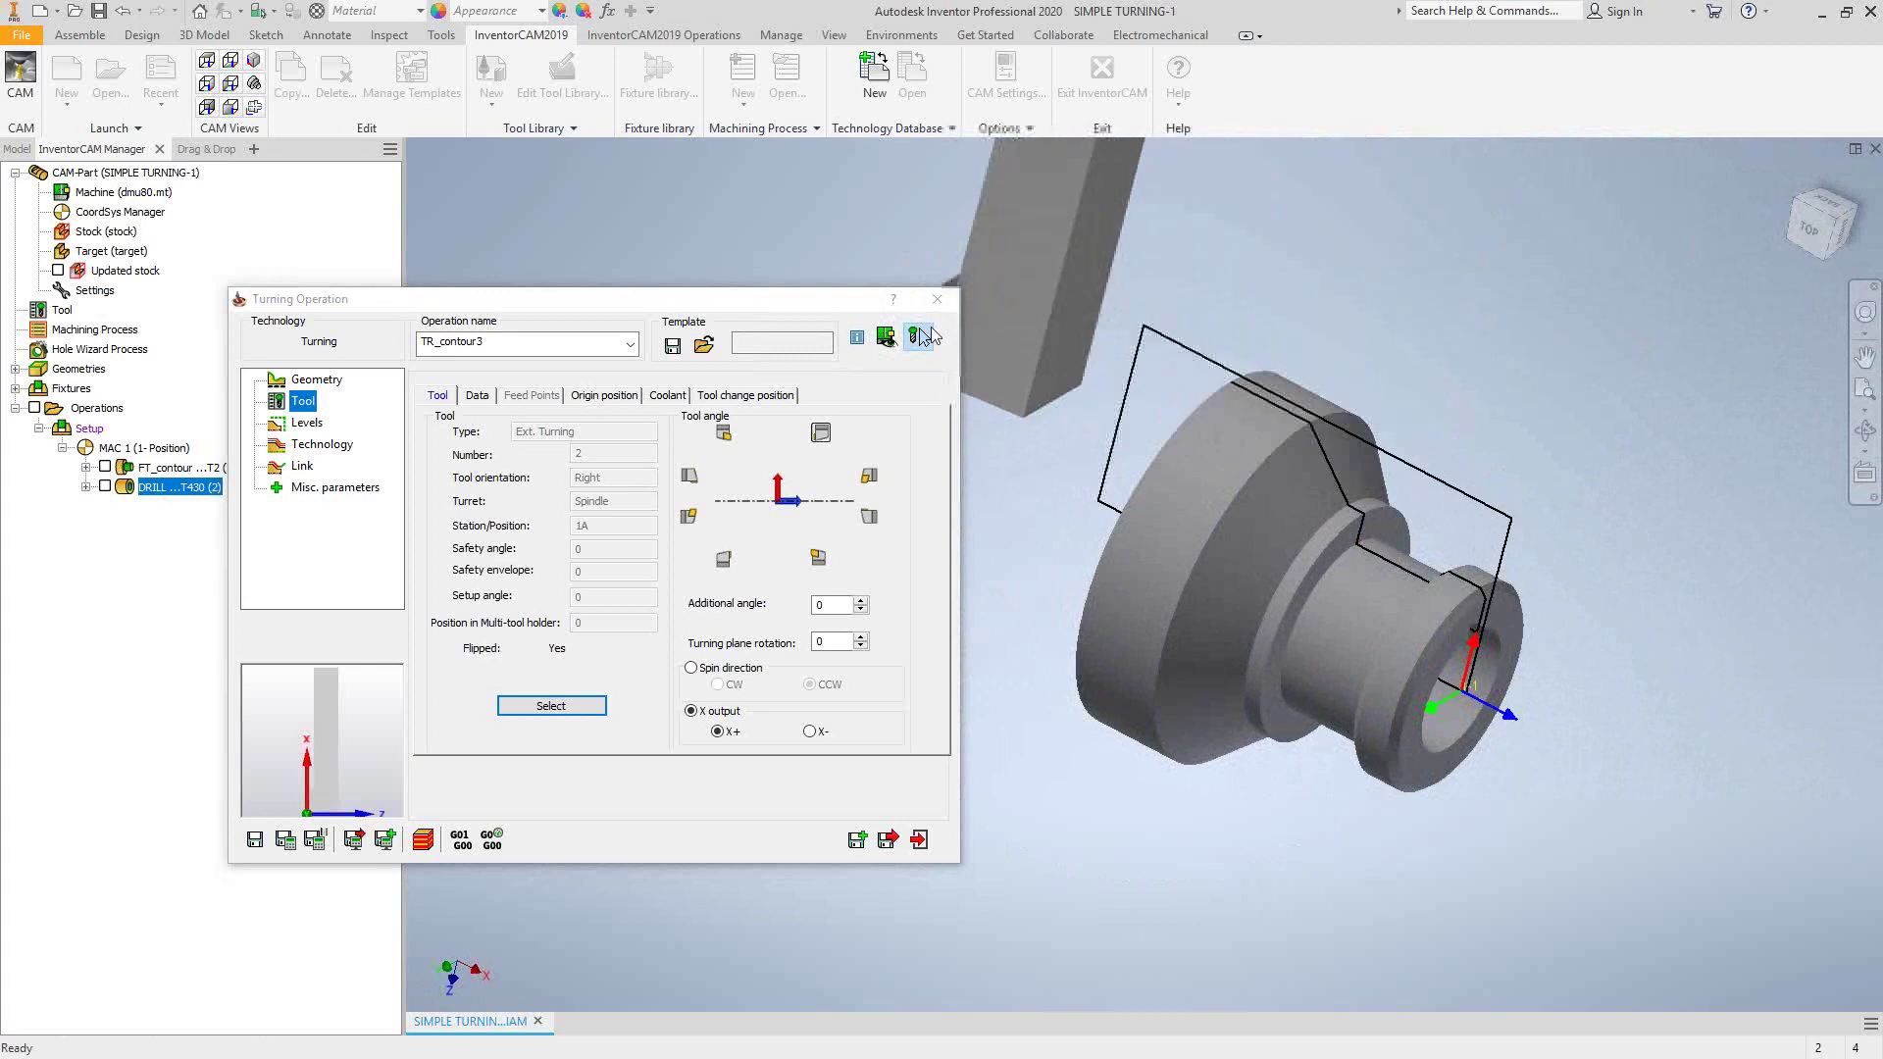
# Step: Review the operation's safety distance levels and its general and rough technology settings
pyautogui.click(307, 424)
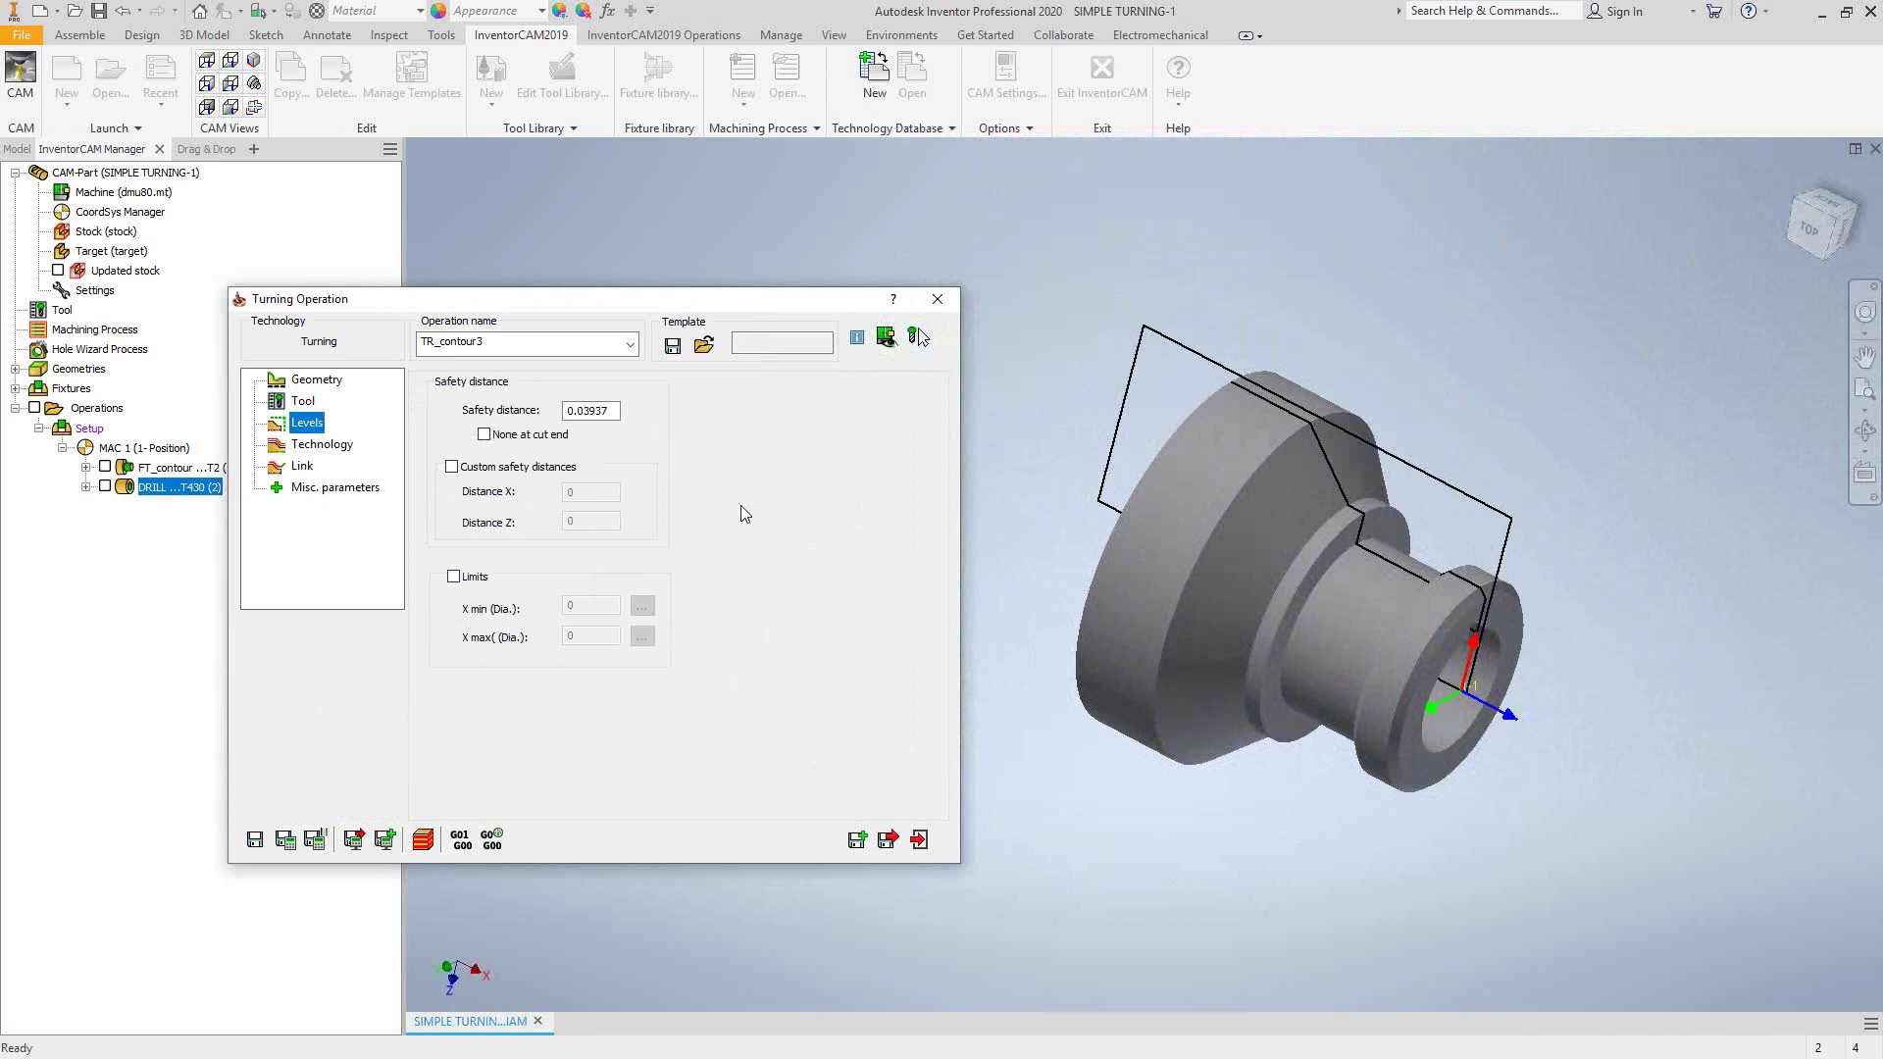
pyautogui.click(307, 447)
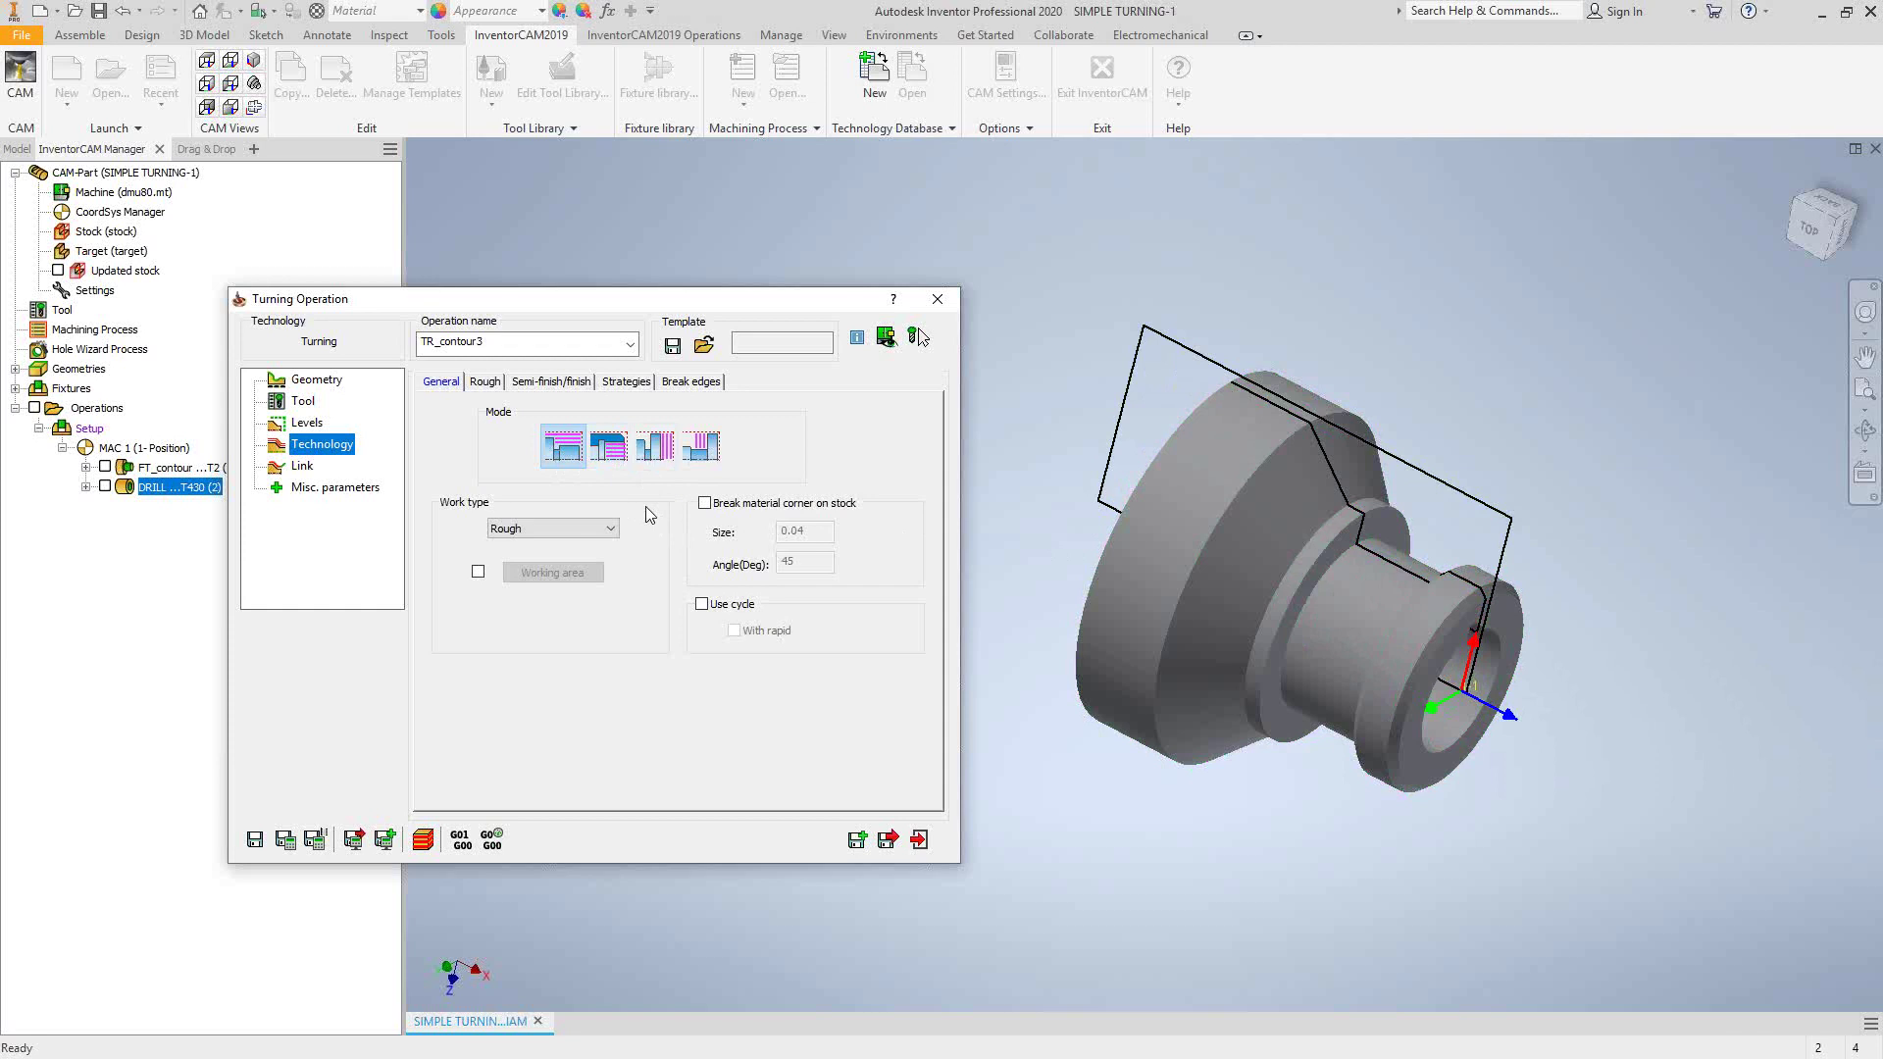
pyautogui.click(483, 383)
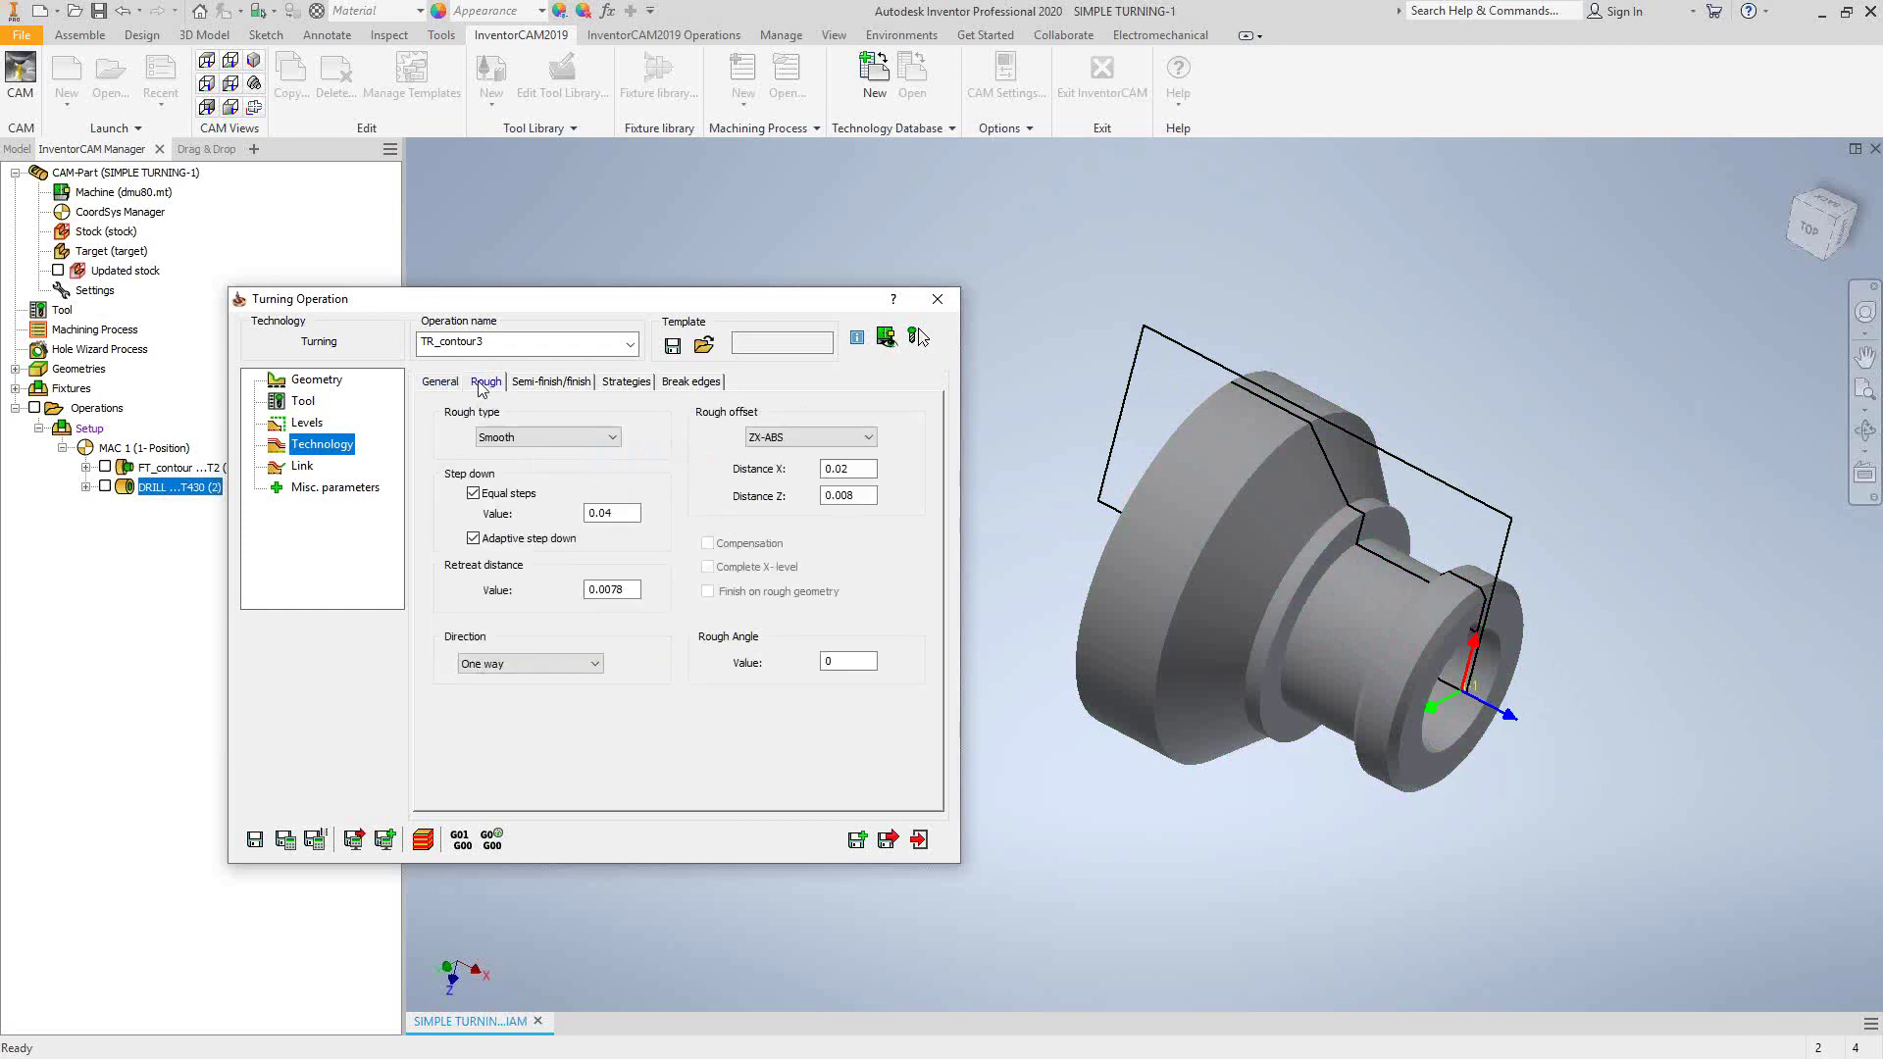
# Step: Try the Stairs and Ramping rough types, and return the rough type to Smooth
pyautogui.click(562, 438)
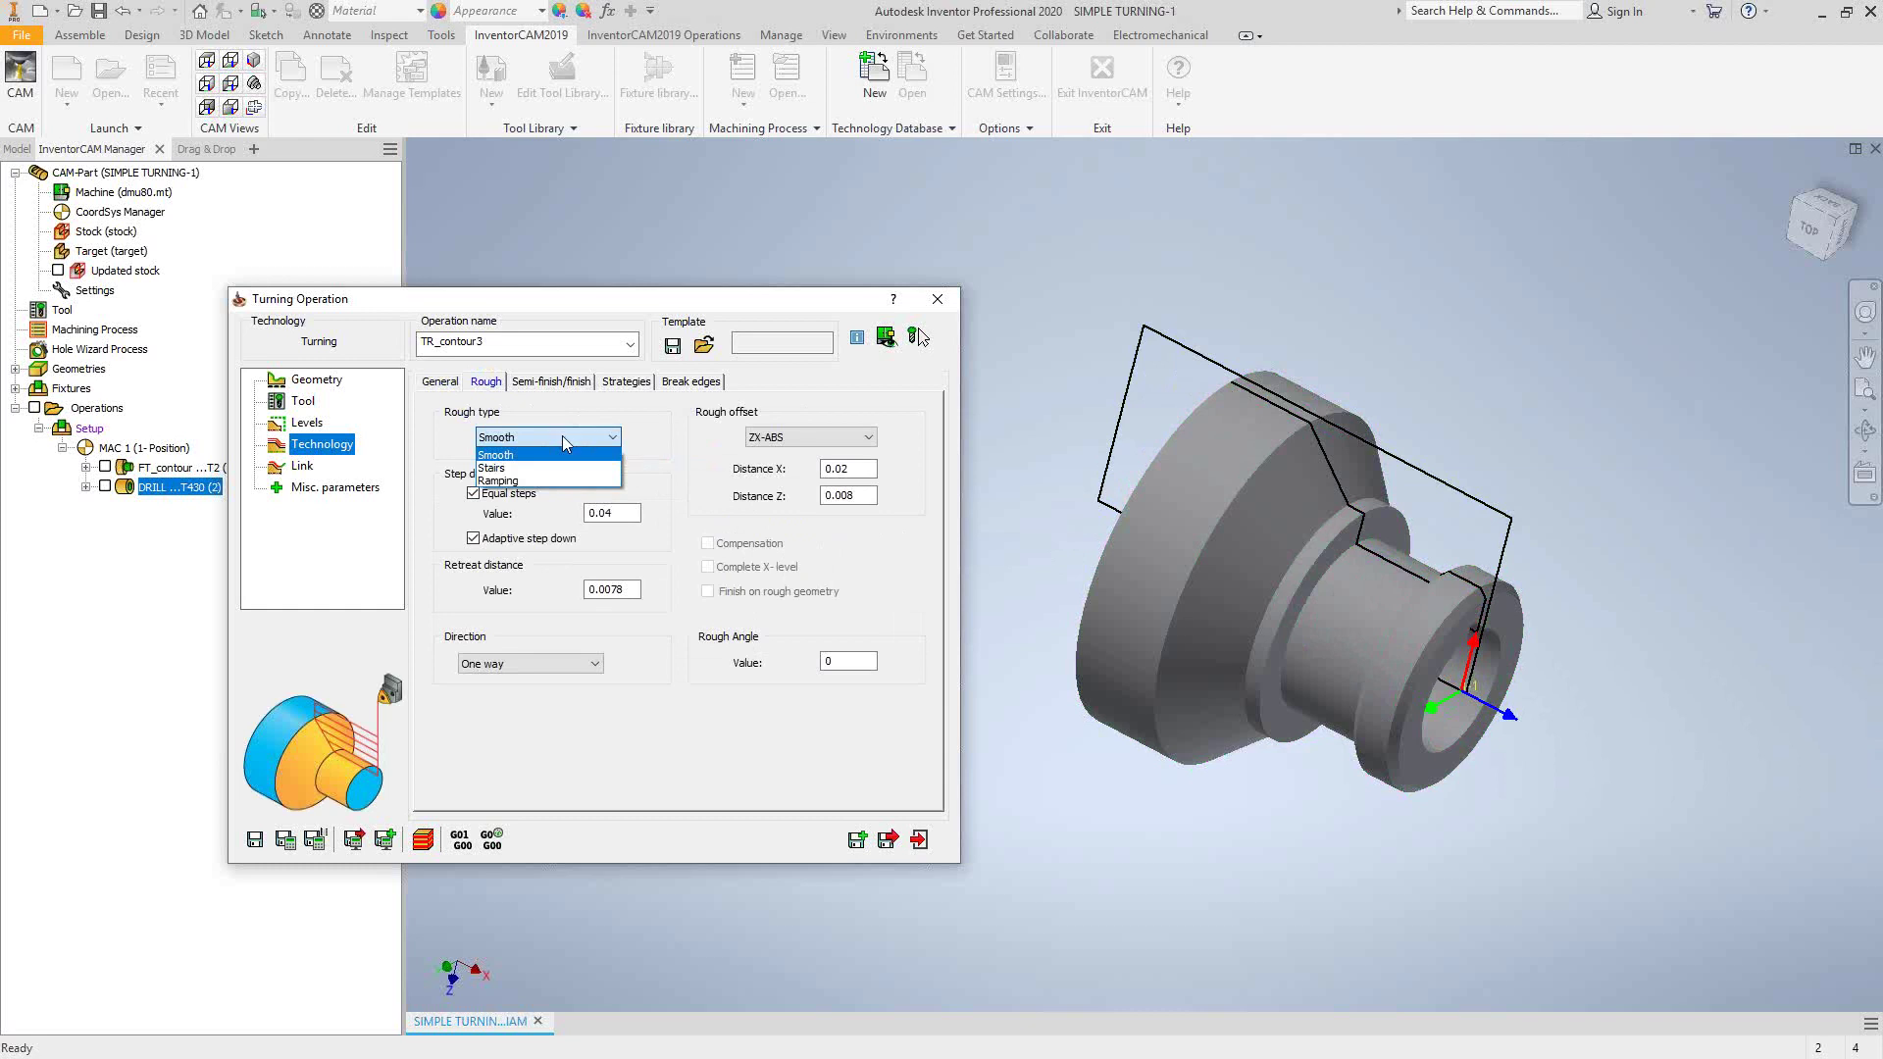
pyautogui.click(505, 467)
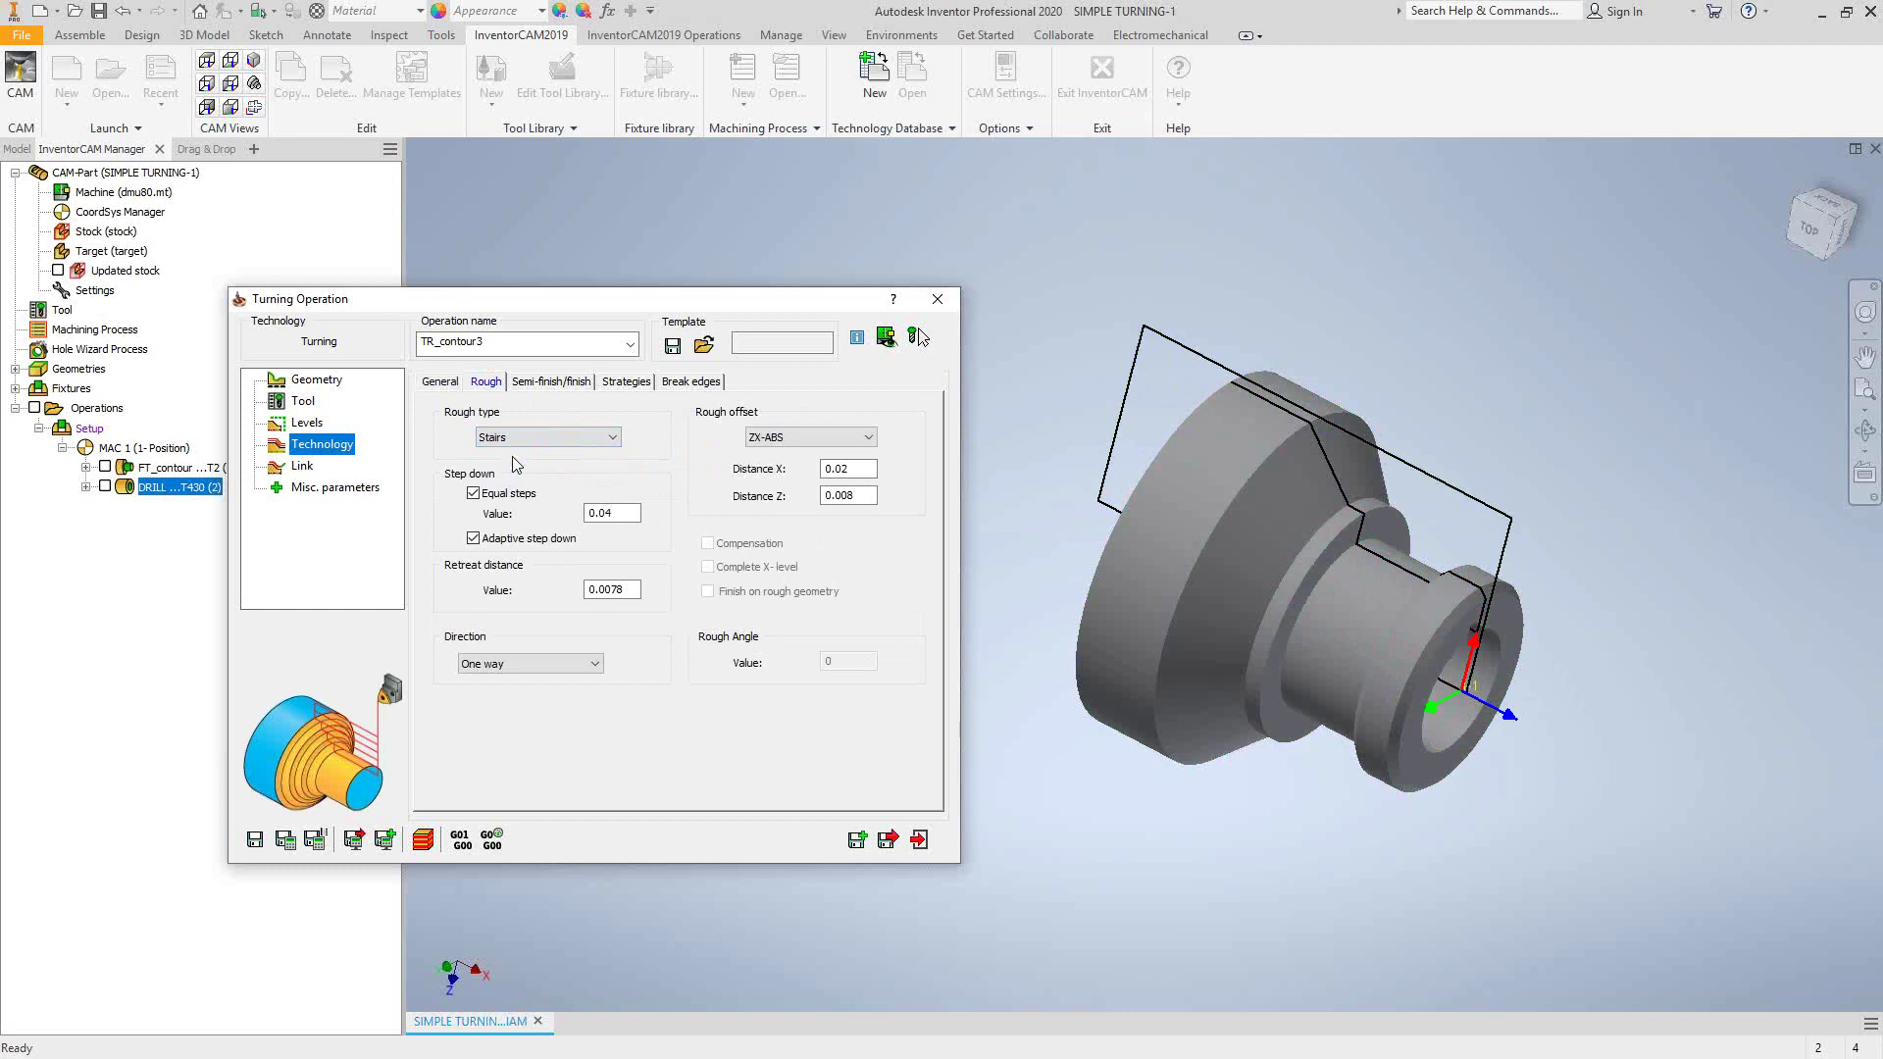
pyautogui.click(524, 439)
pyautogui.click(514, 483)
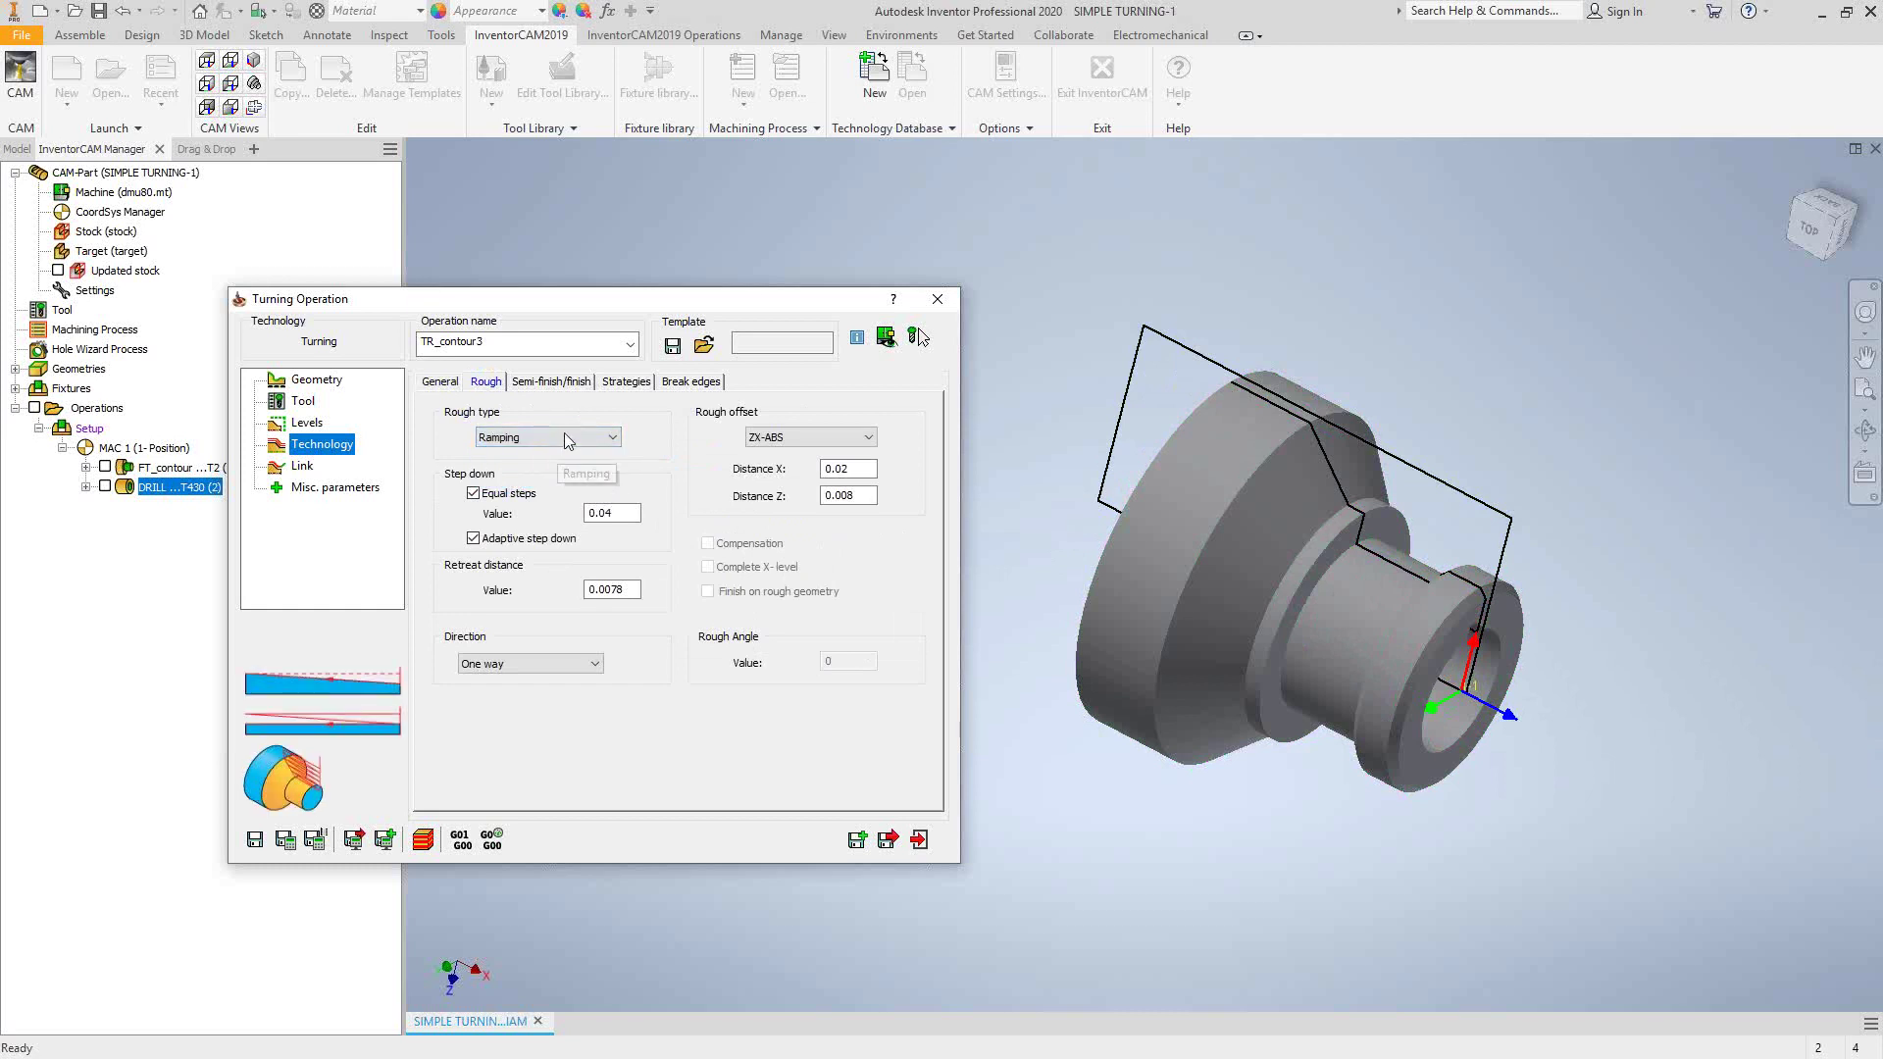
pyautogui.click(563, 435)
pyautogui.click(528, 460)
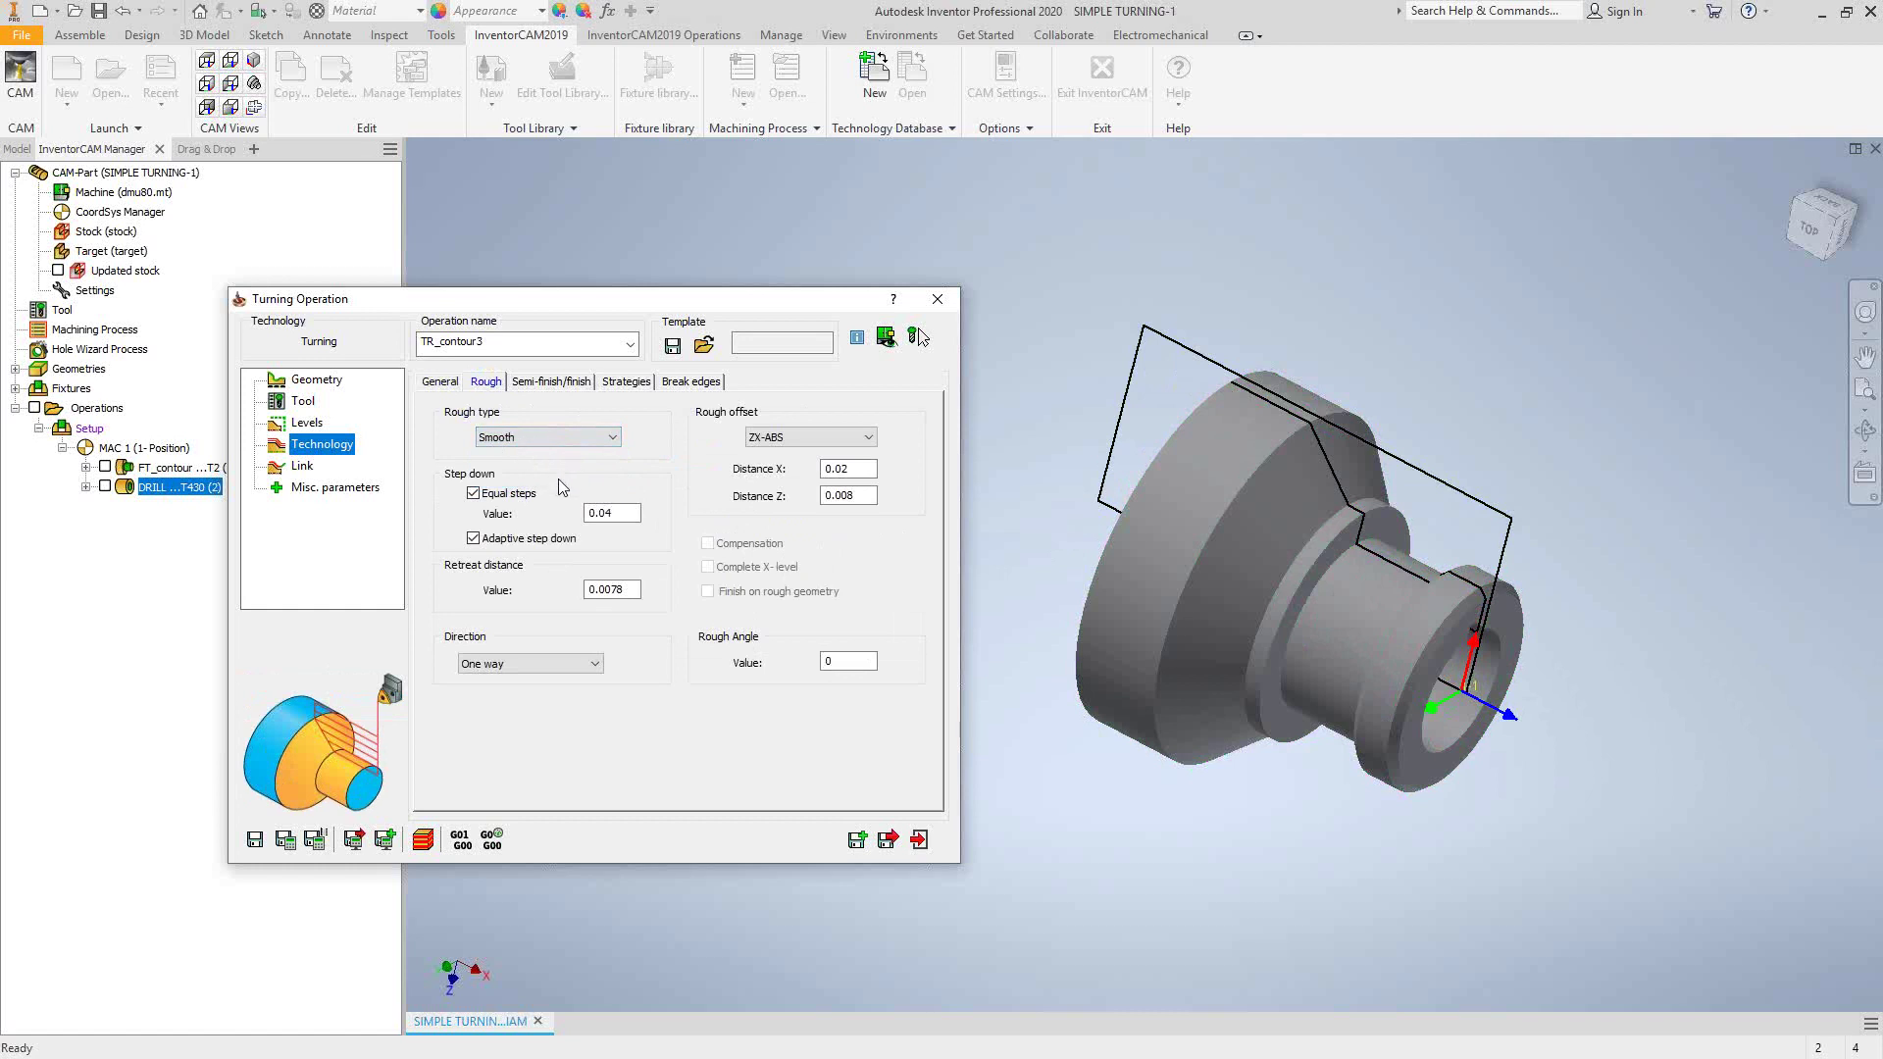
# Step: Examine the roughing direction choices, the rough offset distances and the rough angle setting
pyautogui.press('Tab')
pyautogui.click(582, 667)
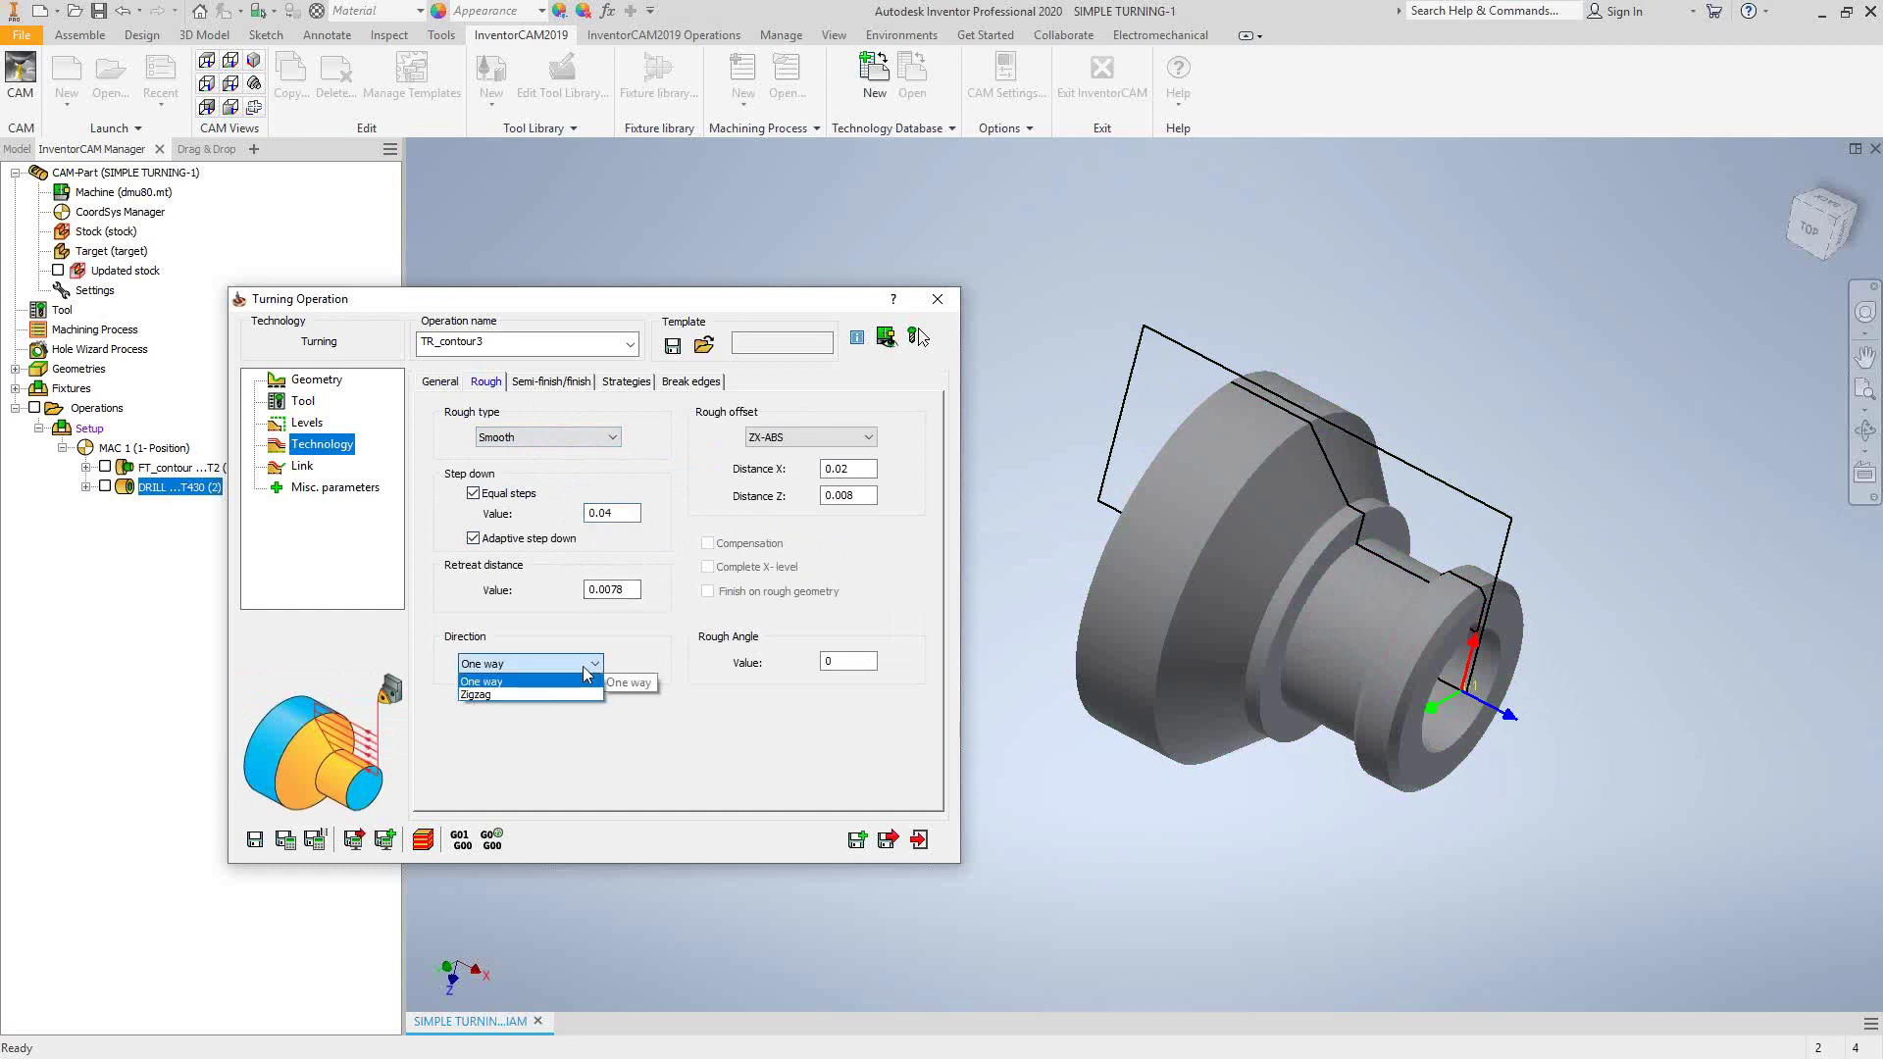
pyautogui.click(655, 760)
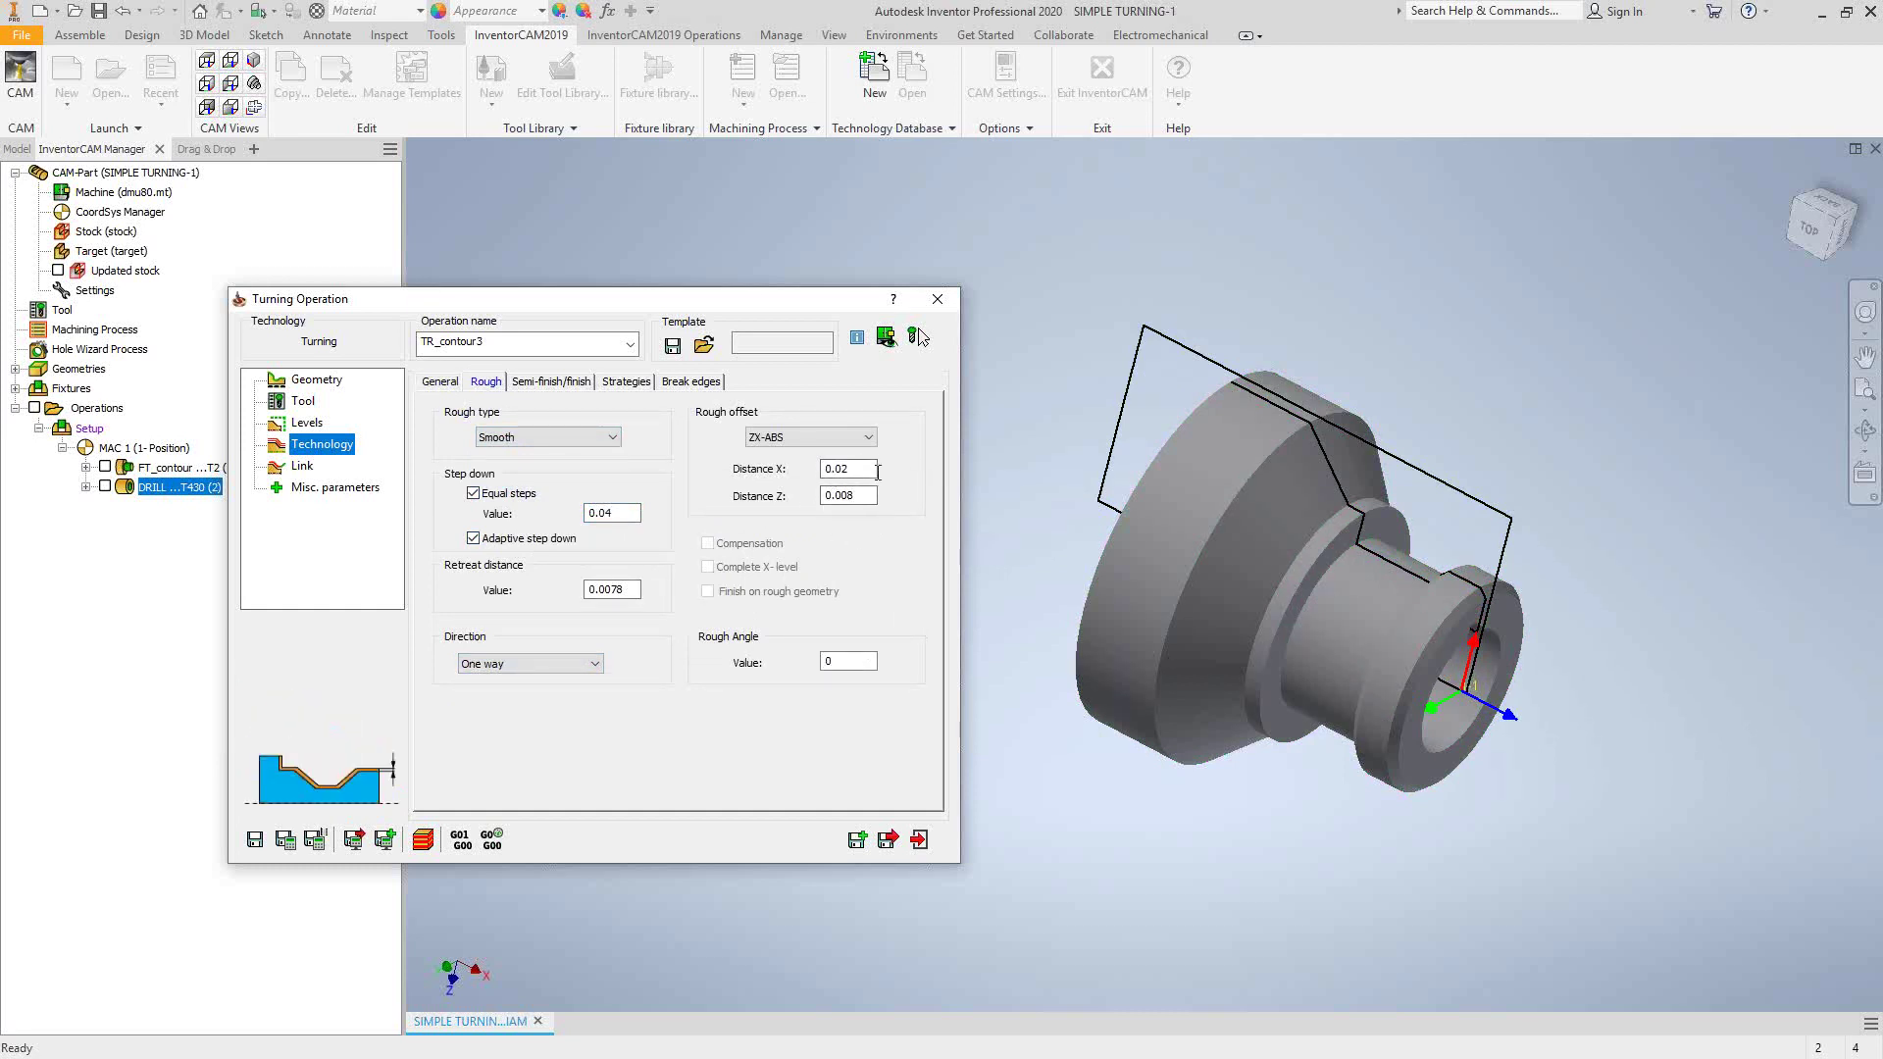
pyautogui.press('Tab')
pyautogui.click(858, 663)
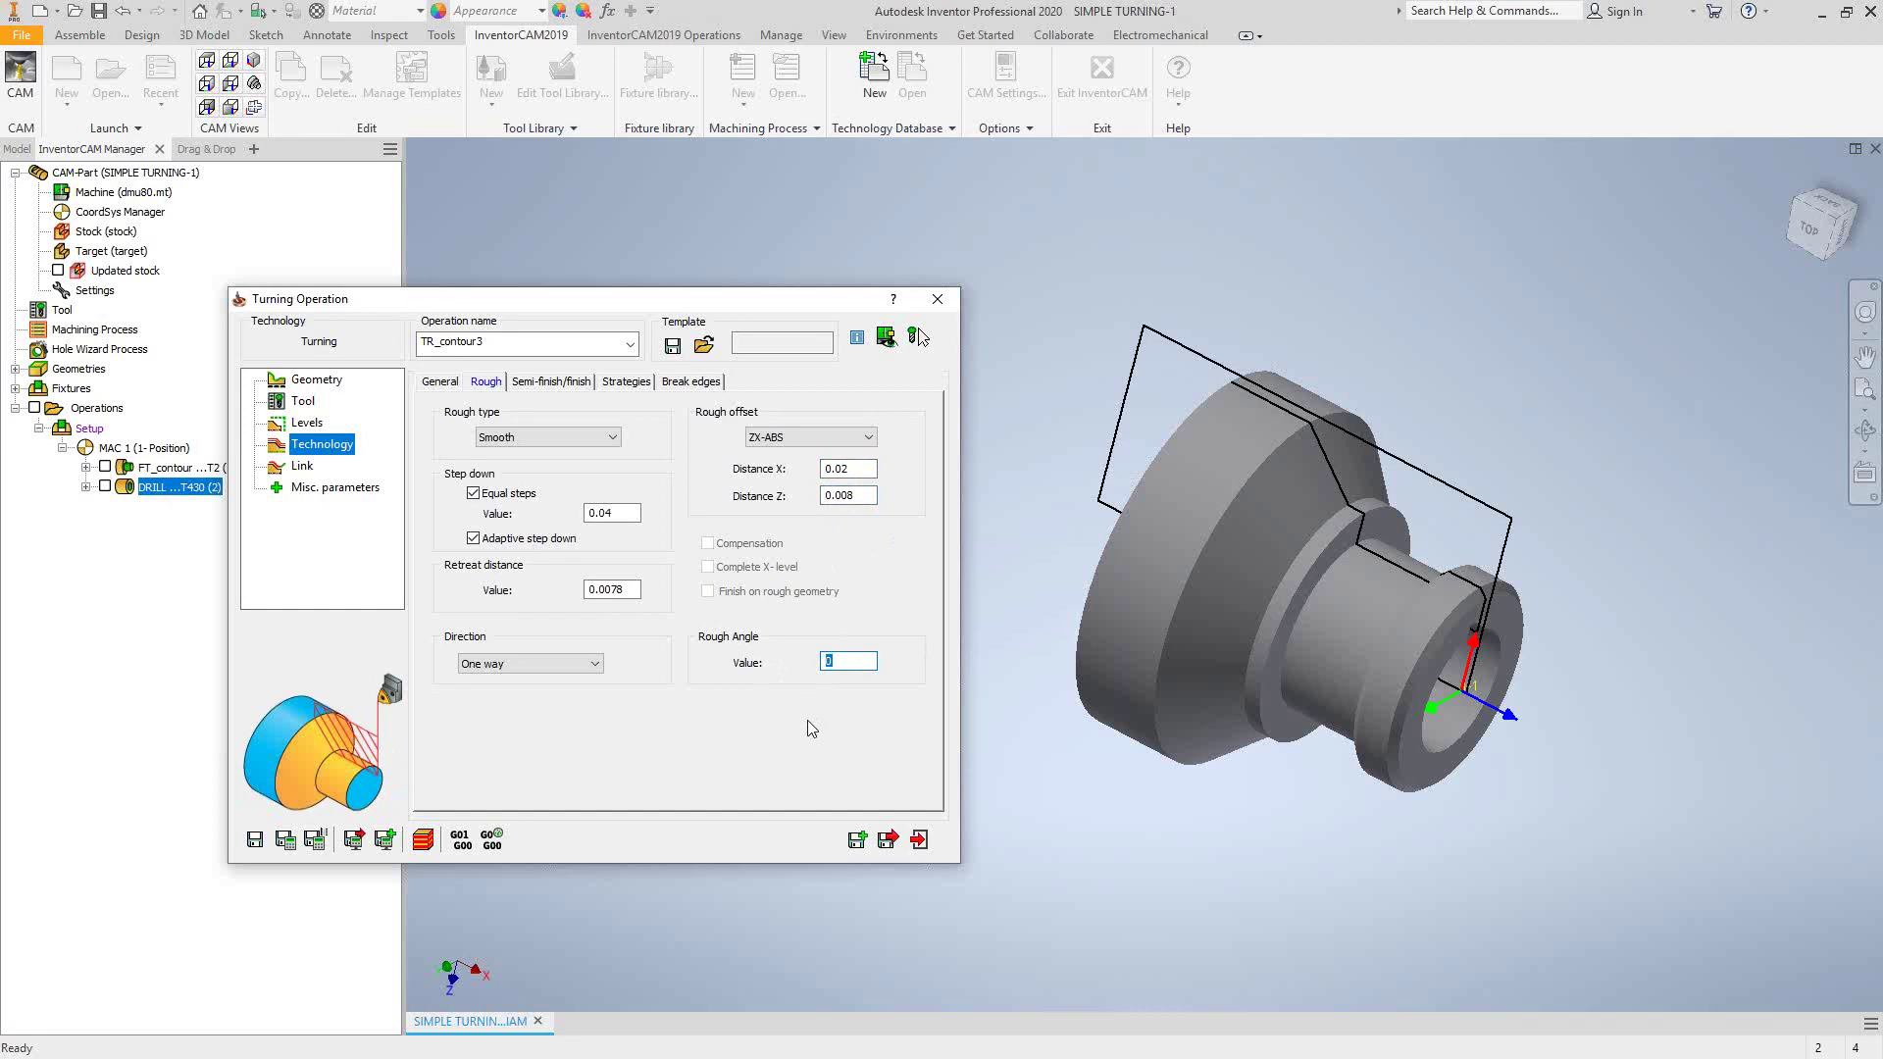
# Step: Set the finish method to ISO-Turning method, checking the Finish on choices and keeping Rest material only
pyautogui.click(552, 381)
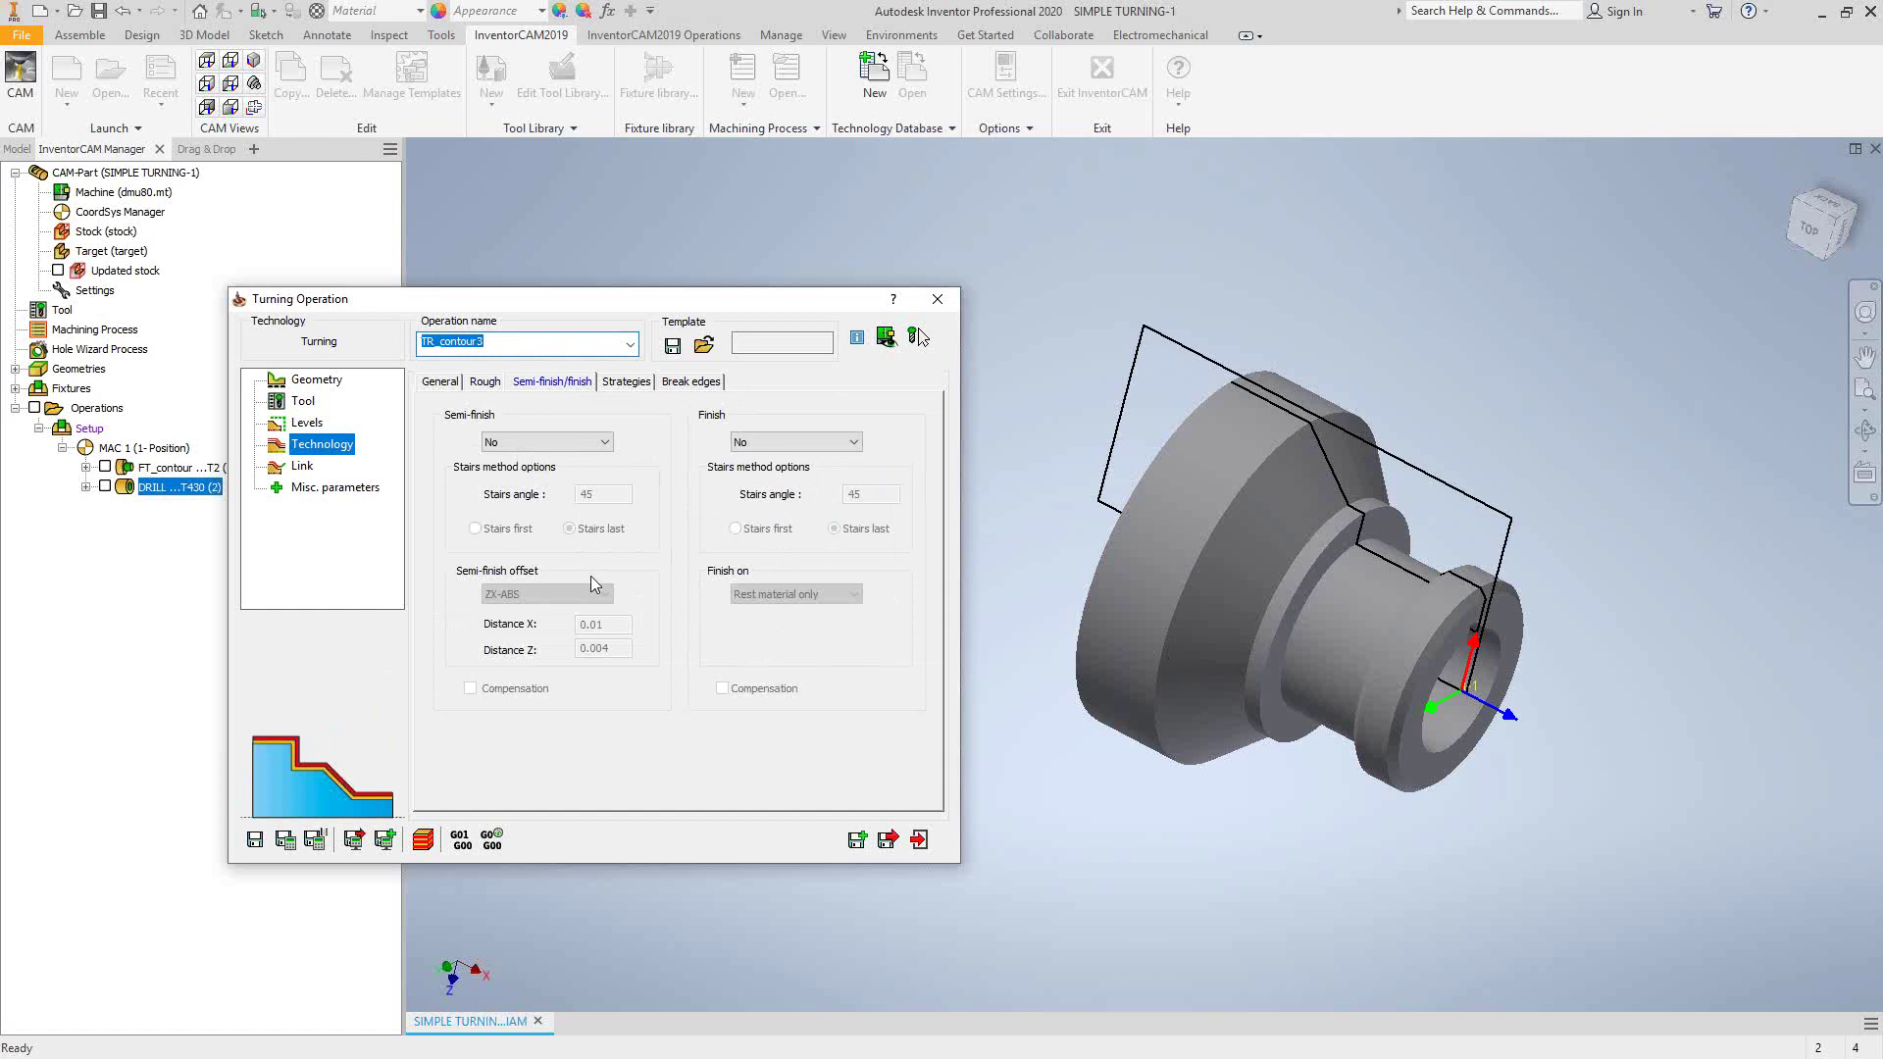
pyautogui.click(853, 446)
pyautogui.click(824, 476)
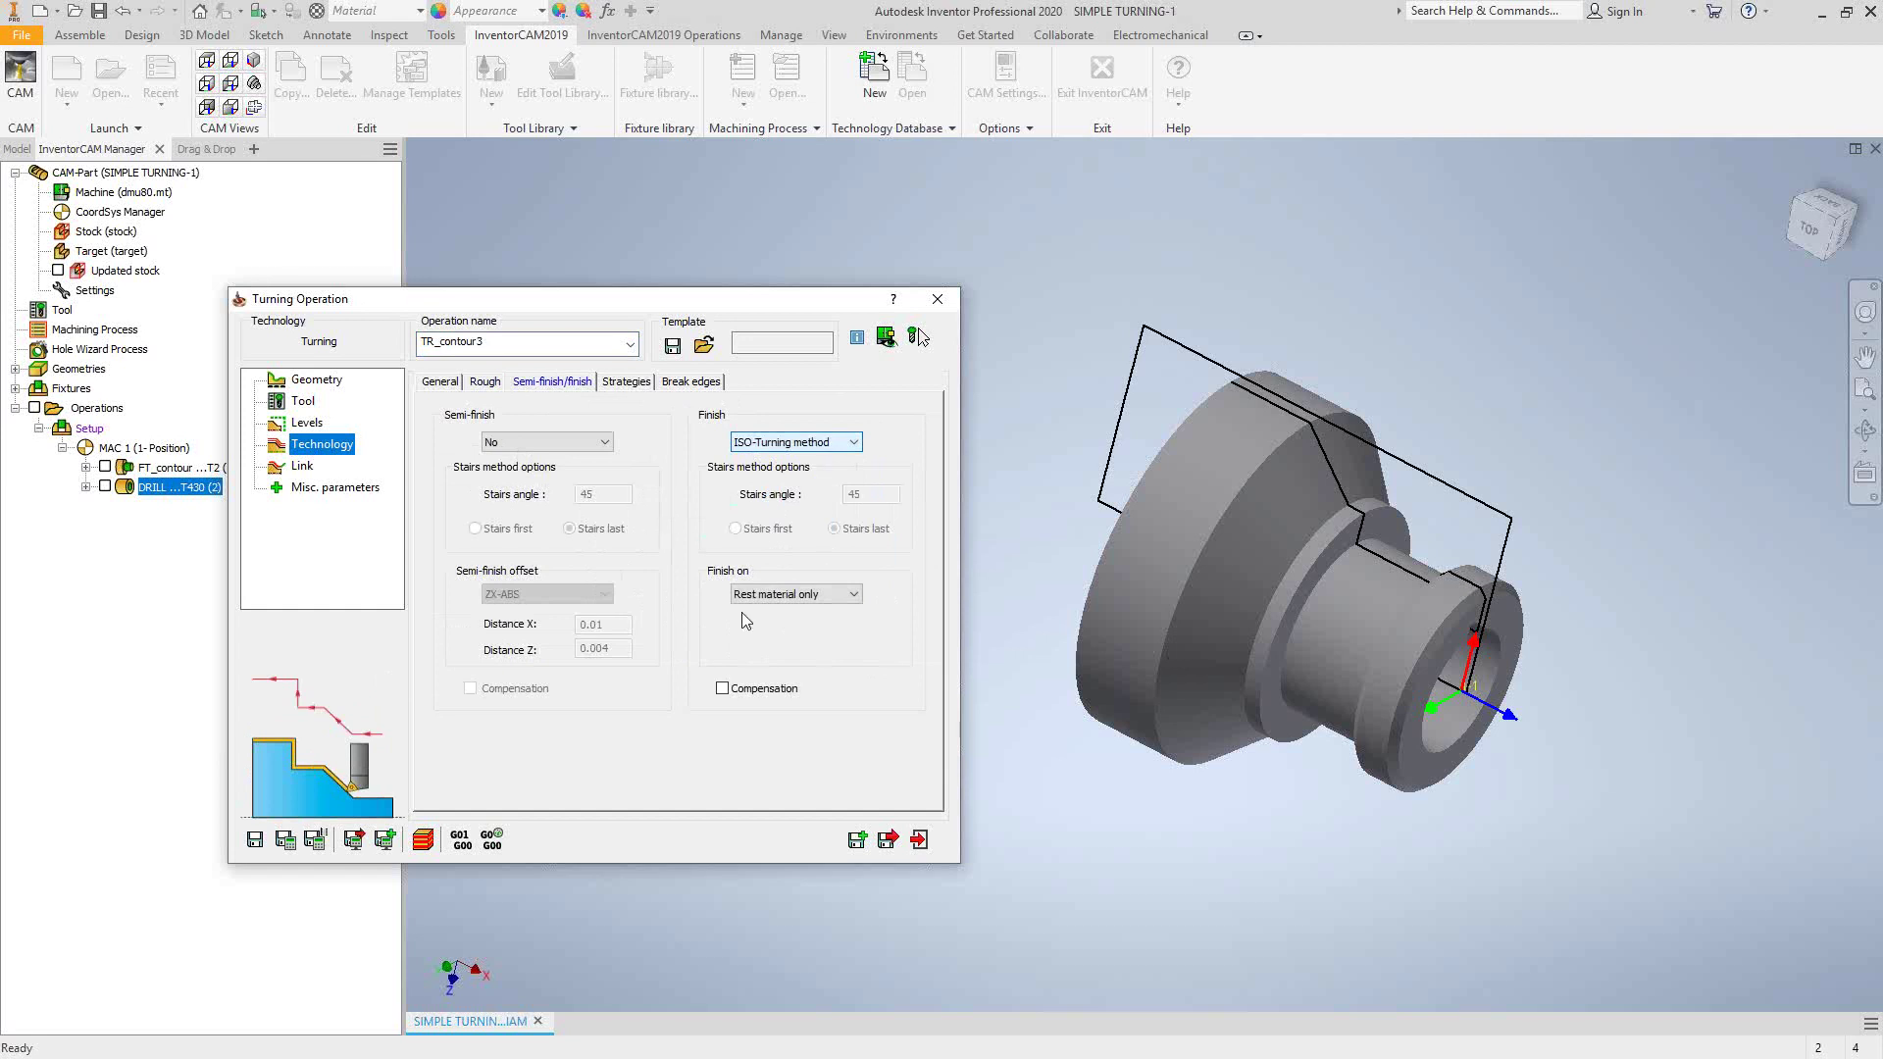
pyautogui.click(827, 593)
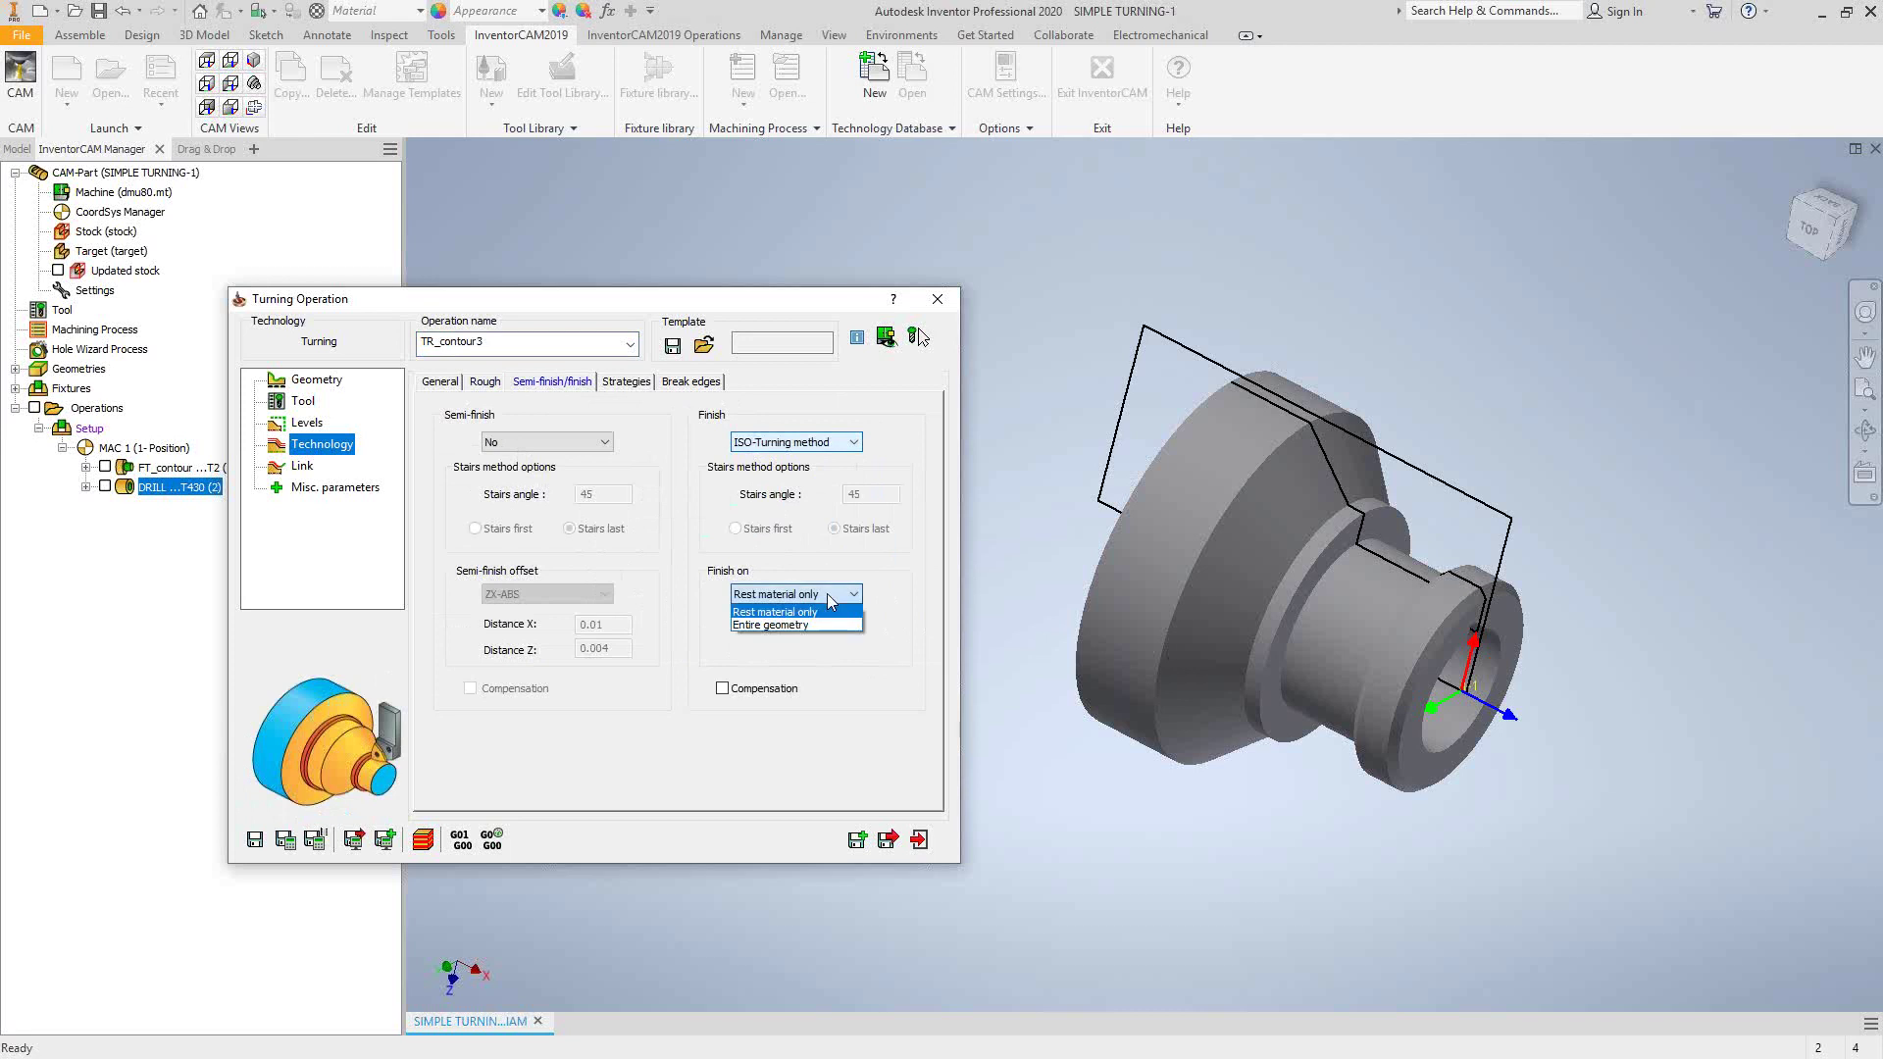
pyautogui.click(875, 680)
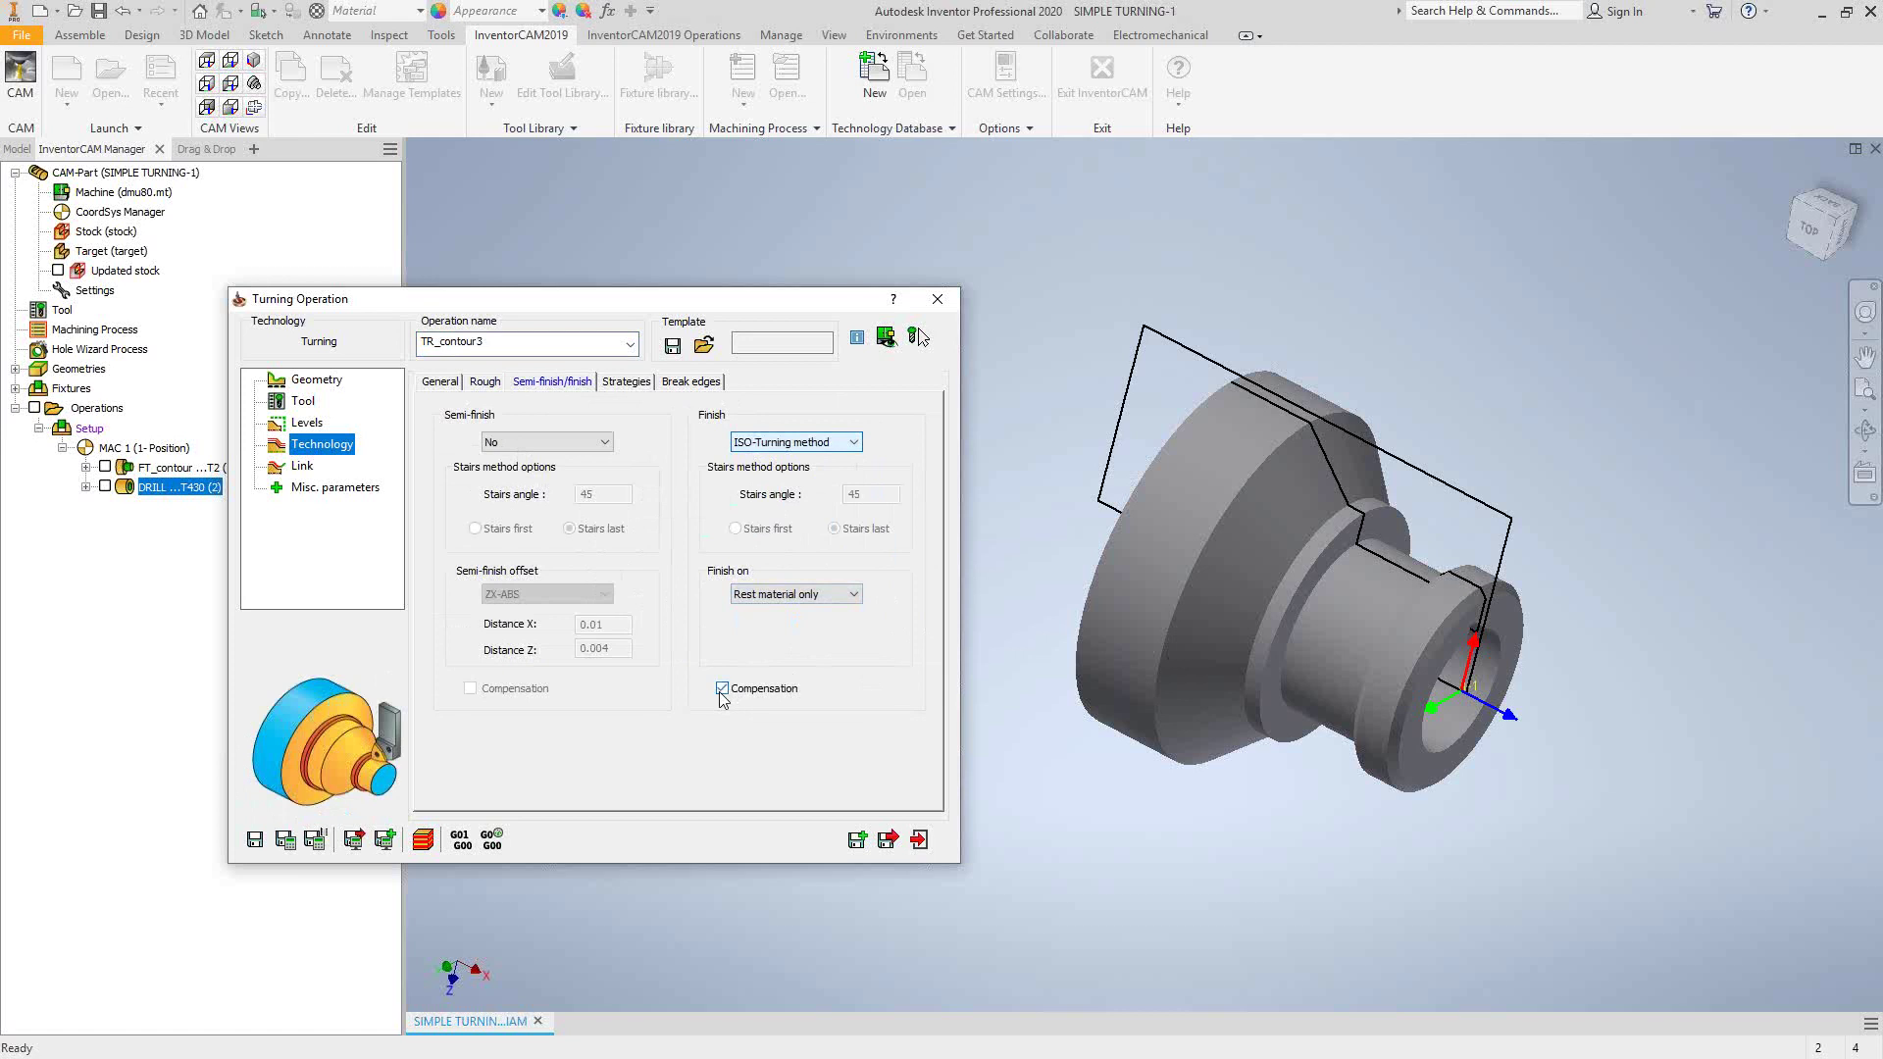
# Step: Switch the turning strategy to Non-descending motions and review the break edges settings against the part's corners
pyautogui.click(626, 383)
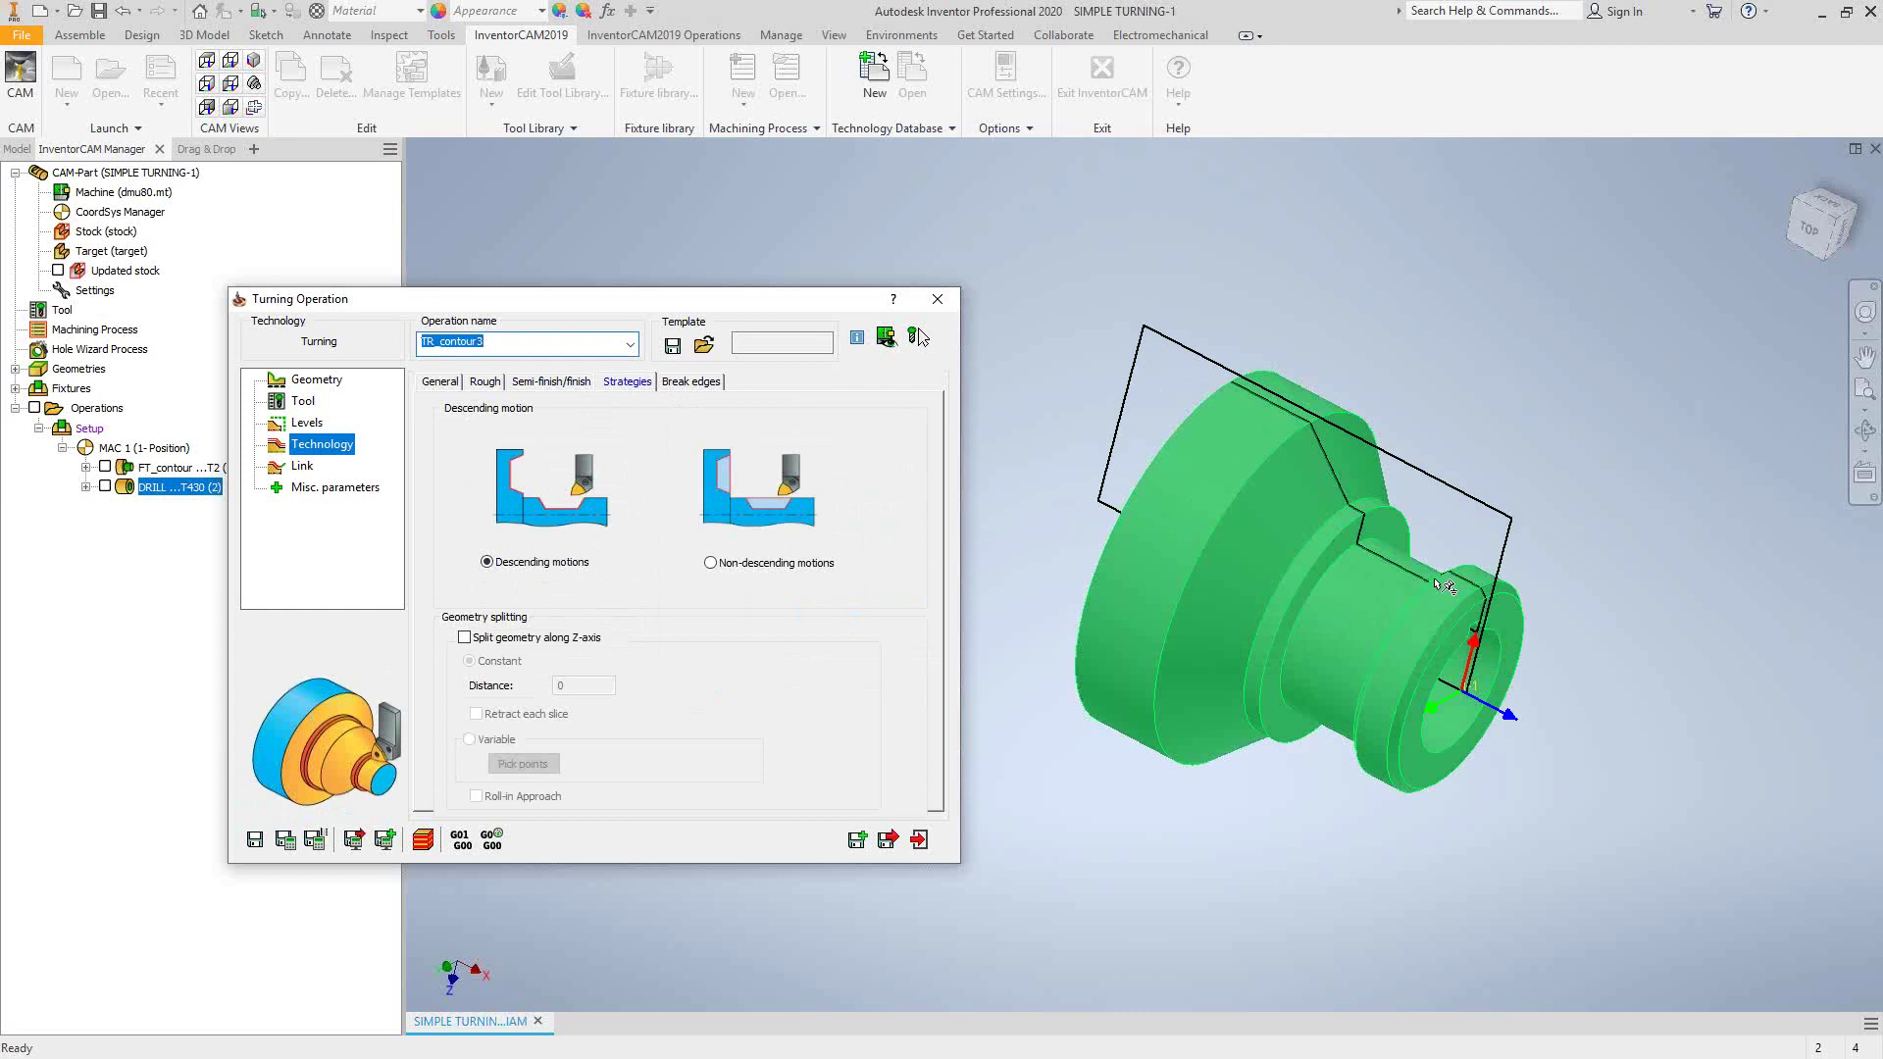
pyautogui.click(710, 564)
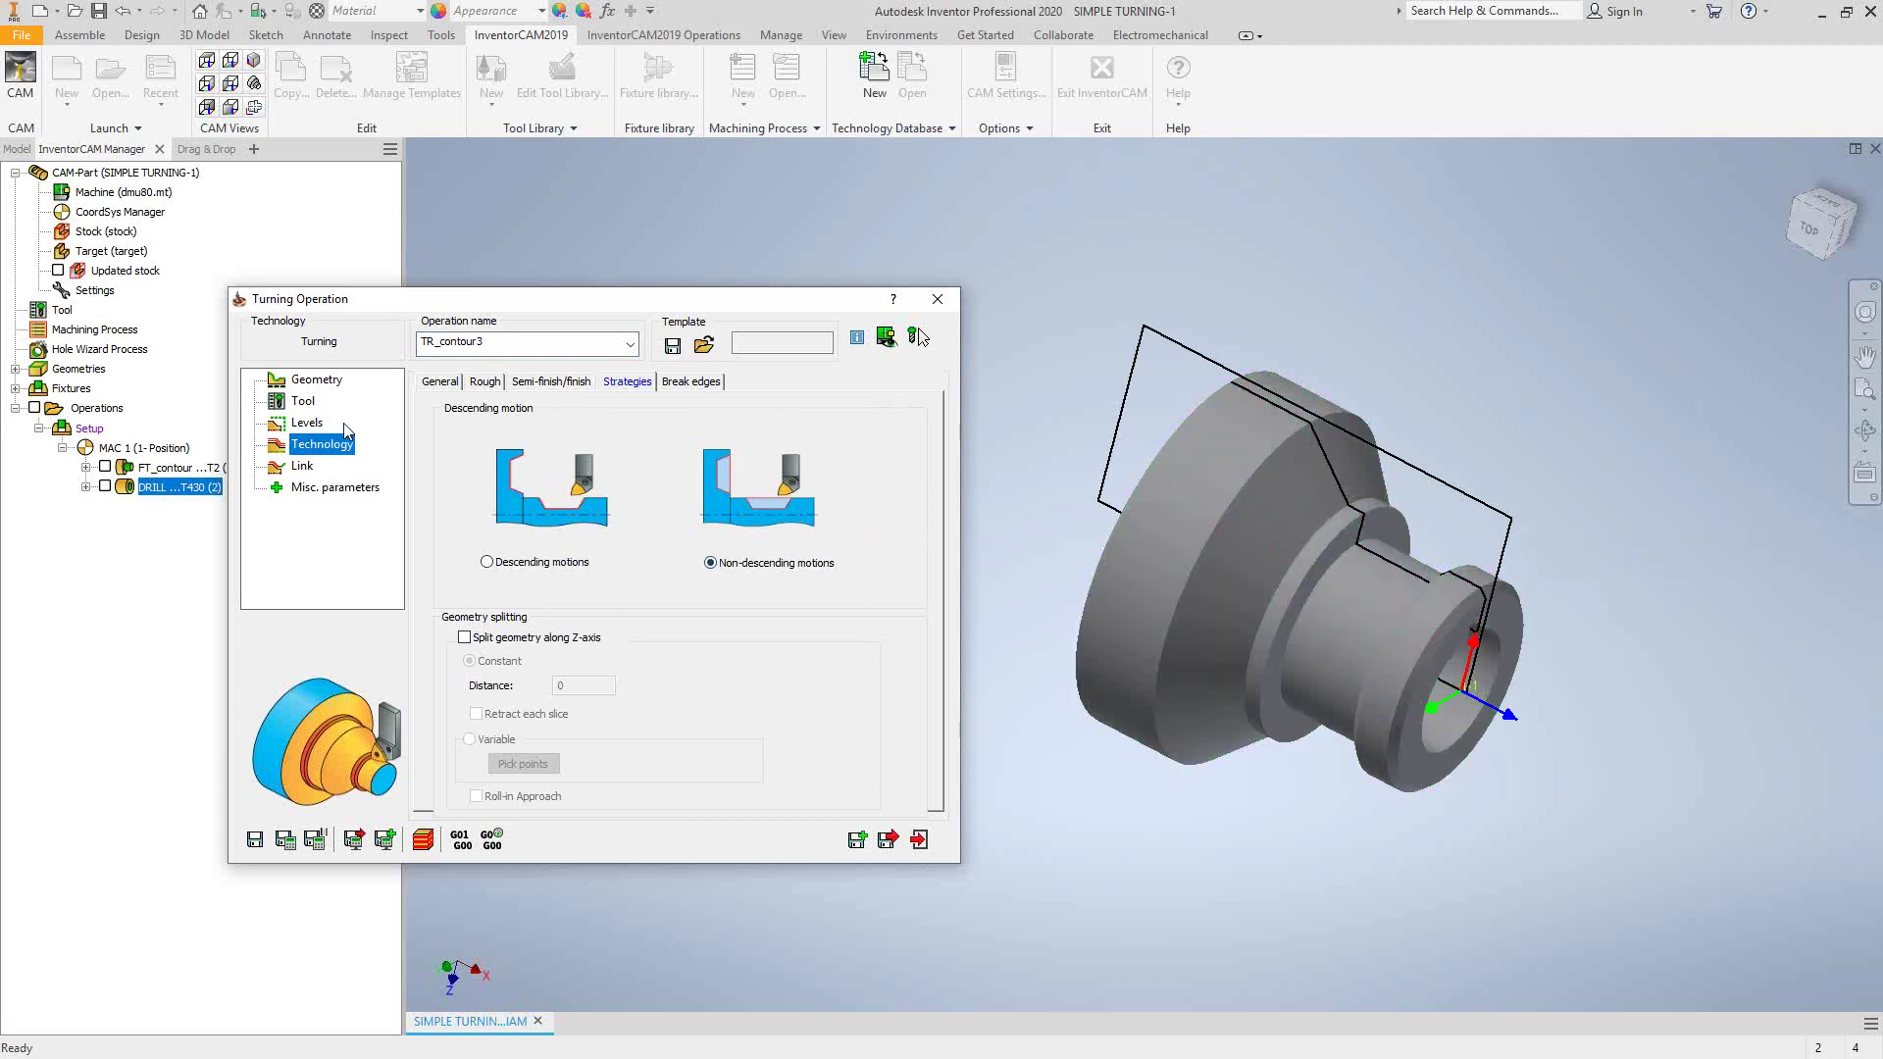
pyautogui.click(679, 384)
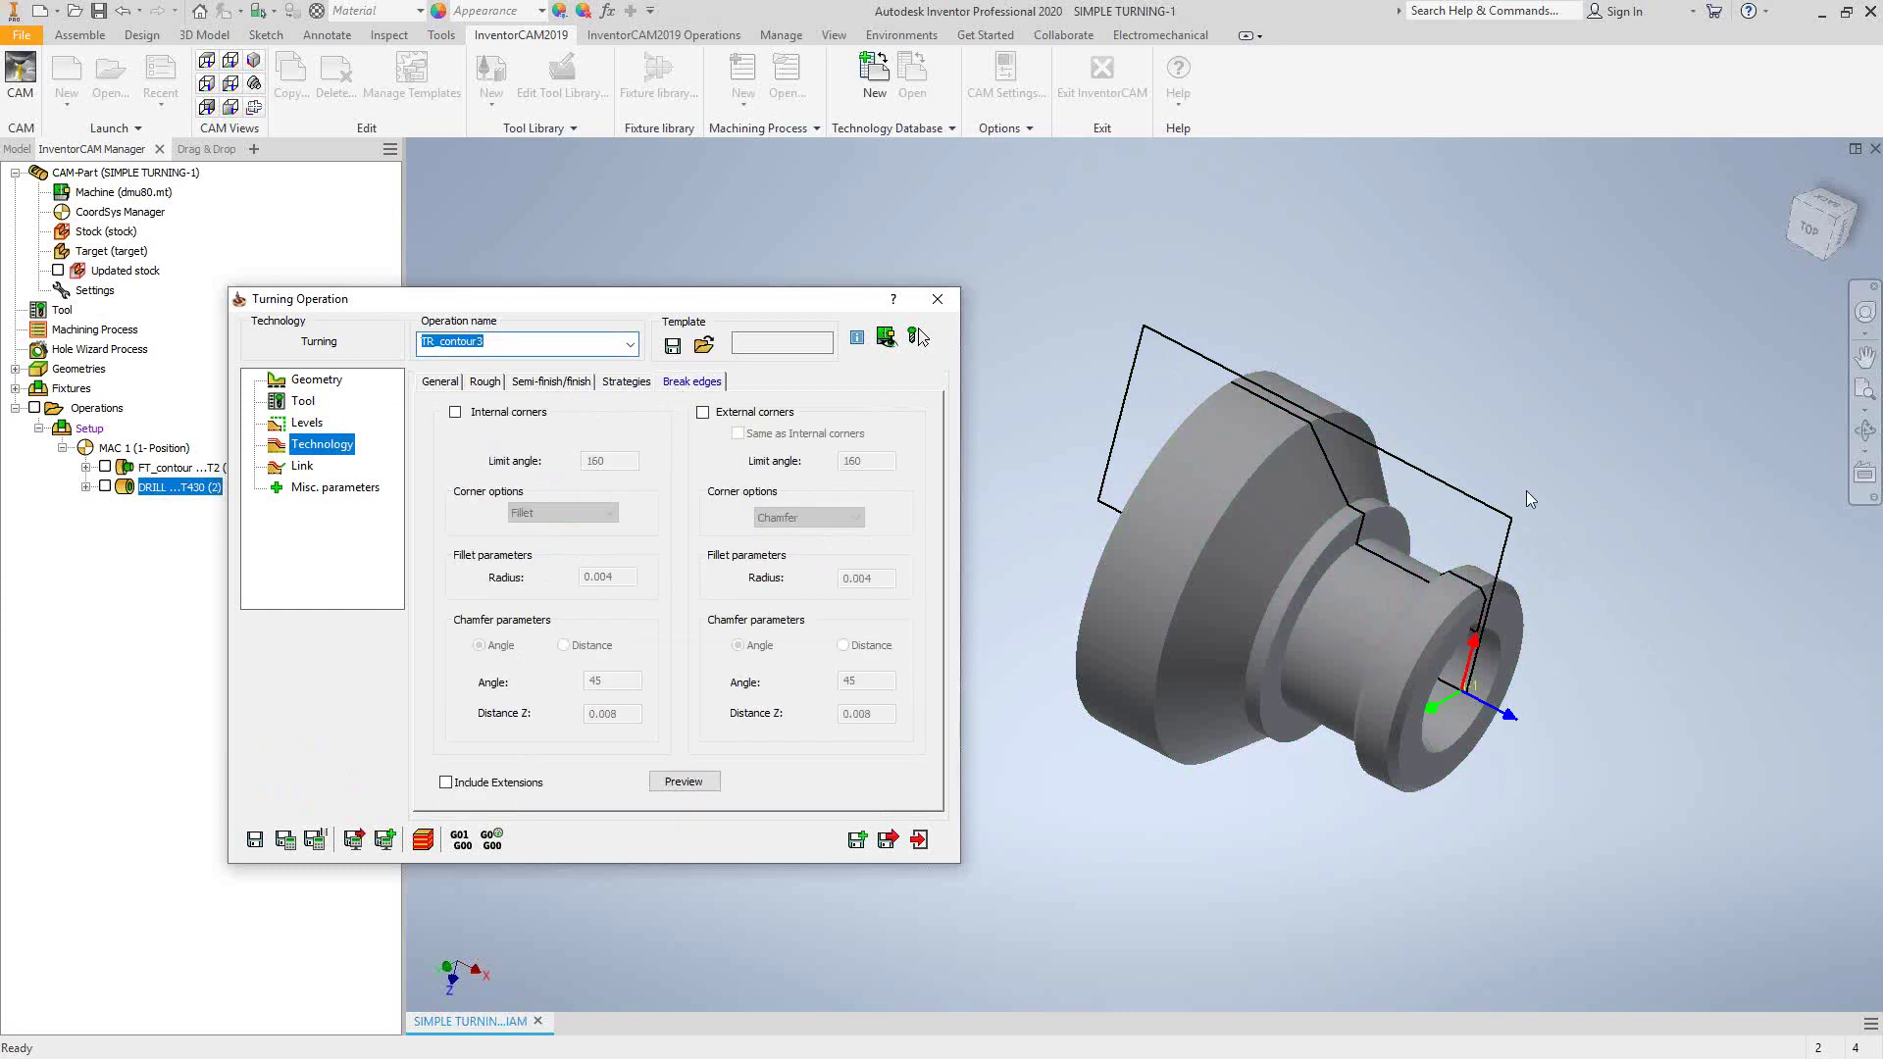
pyautogui.click(1497, 403)
pyautogui.scroll(-3, 1445, 508)
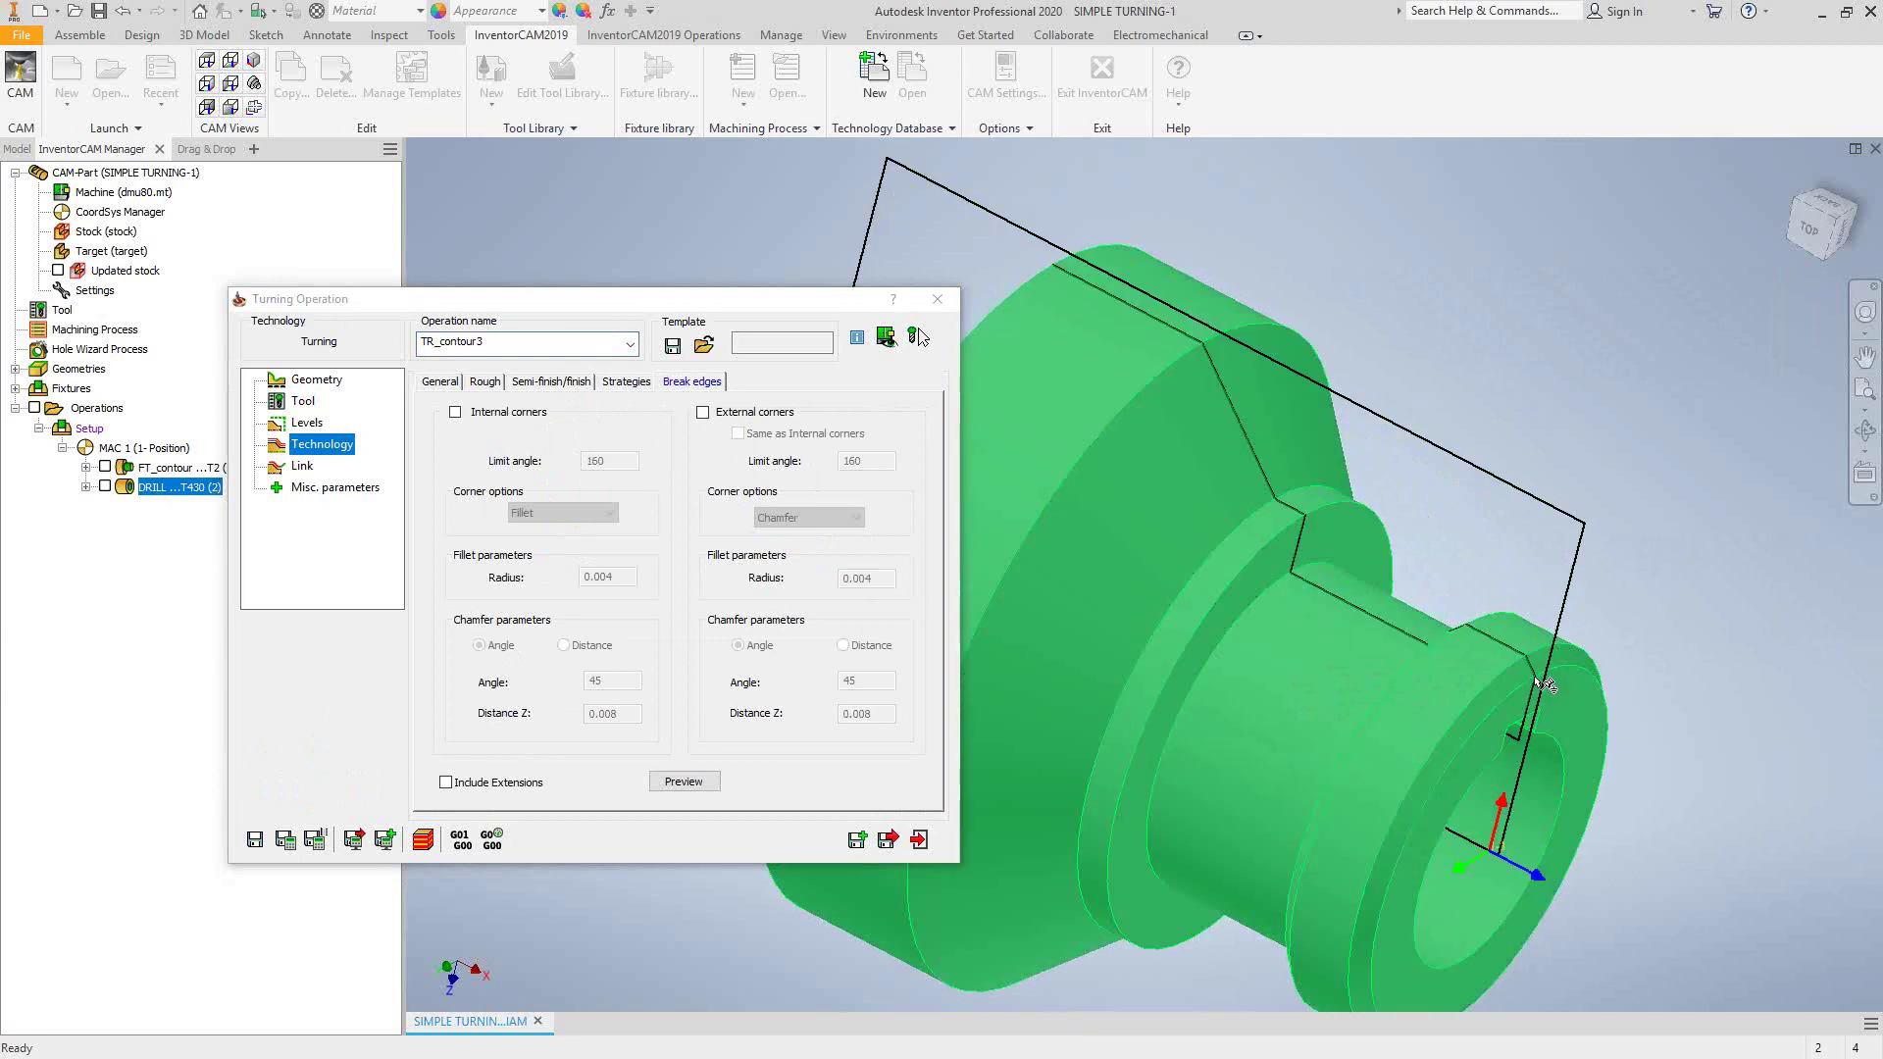
pyautogui.moveTo(1566, 709)
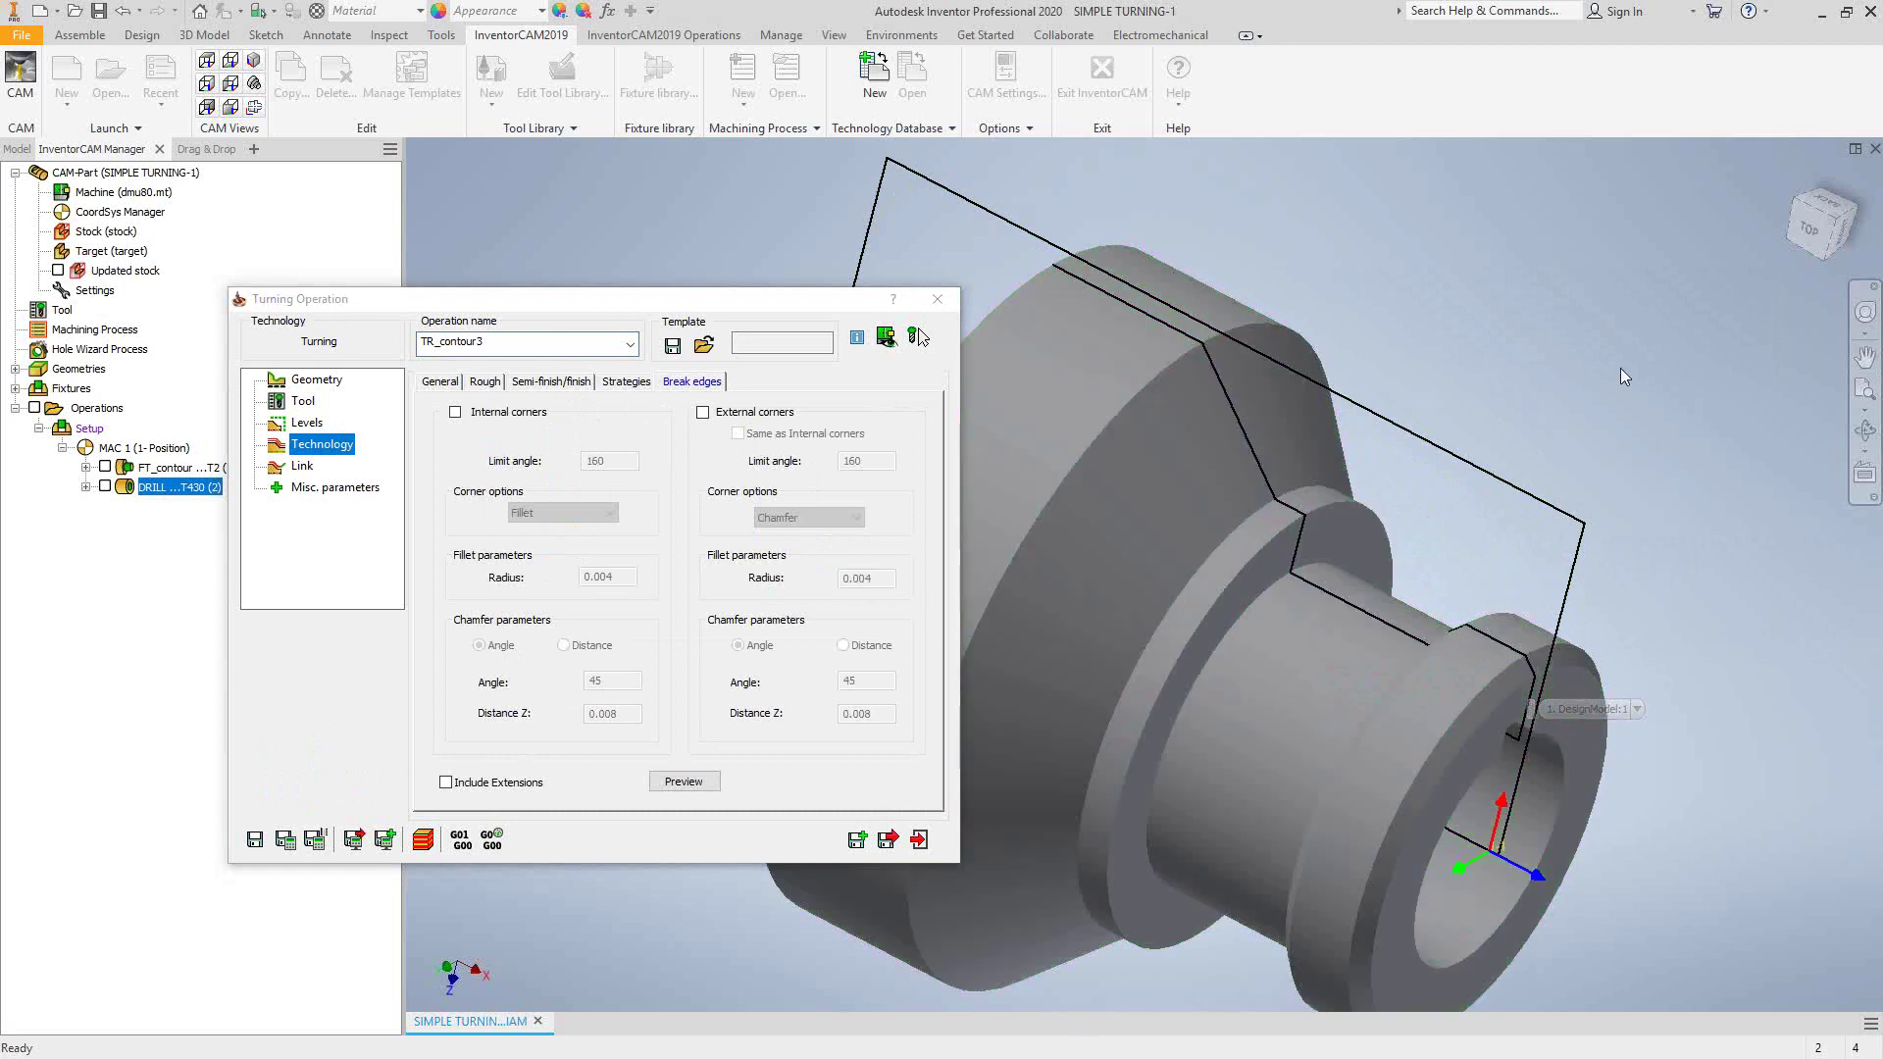
# Step: Review the link settings, save and calculate the TR_contour3 operation, close it and hide its tool path
pyautogui.click(304, 466)
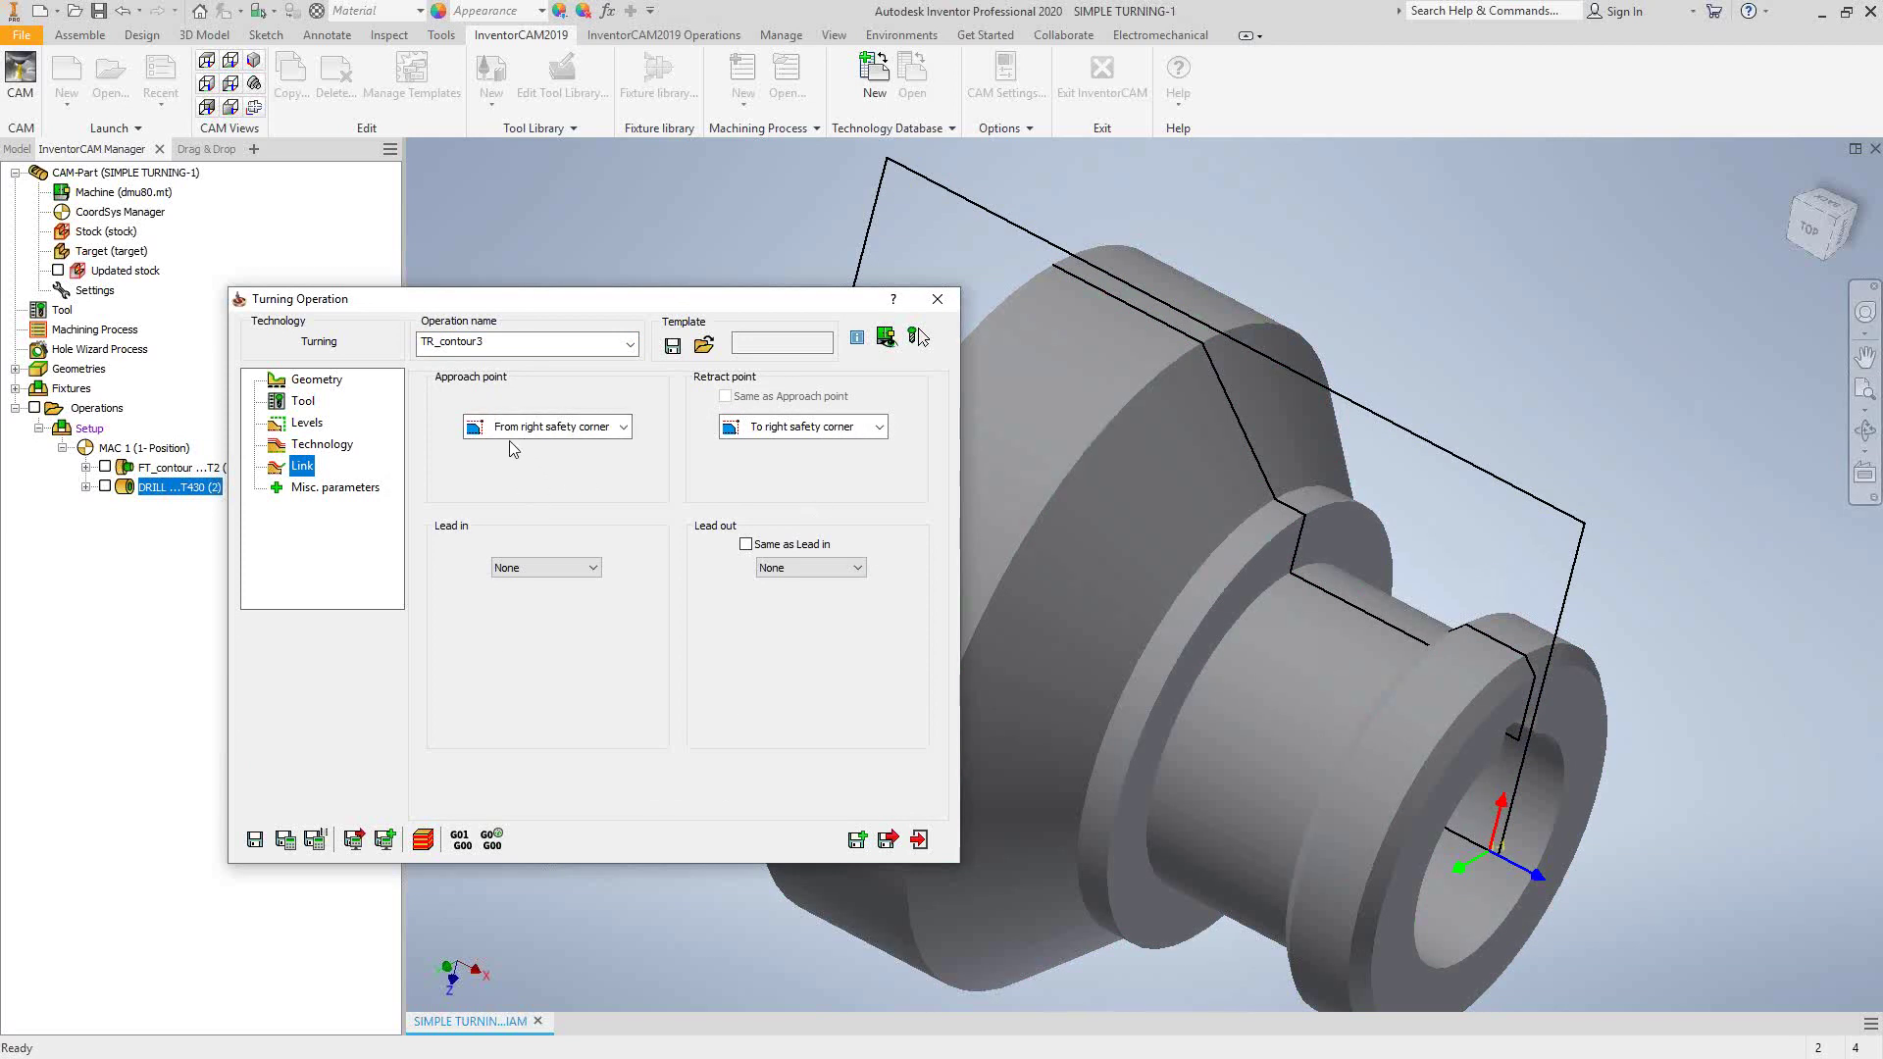
pyautogui.click(284, 839)
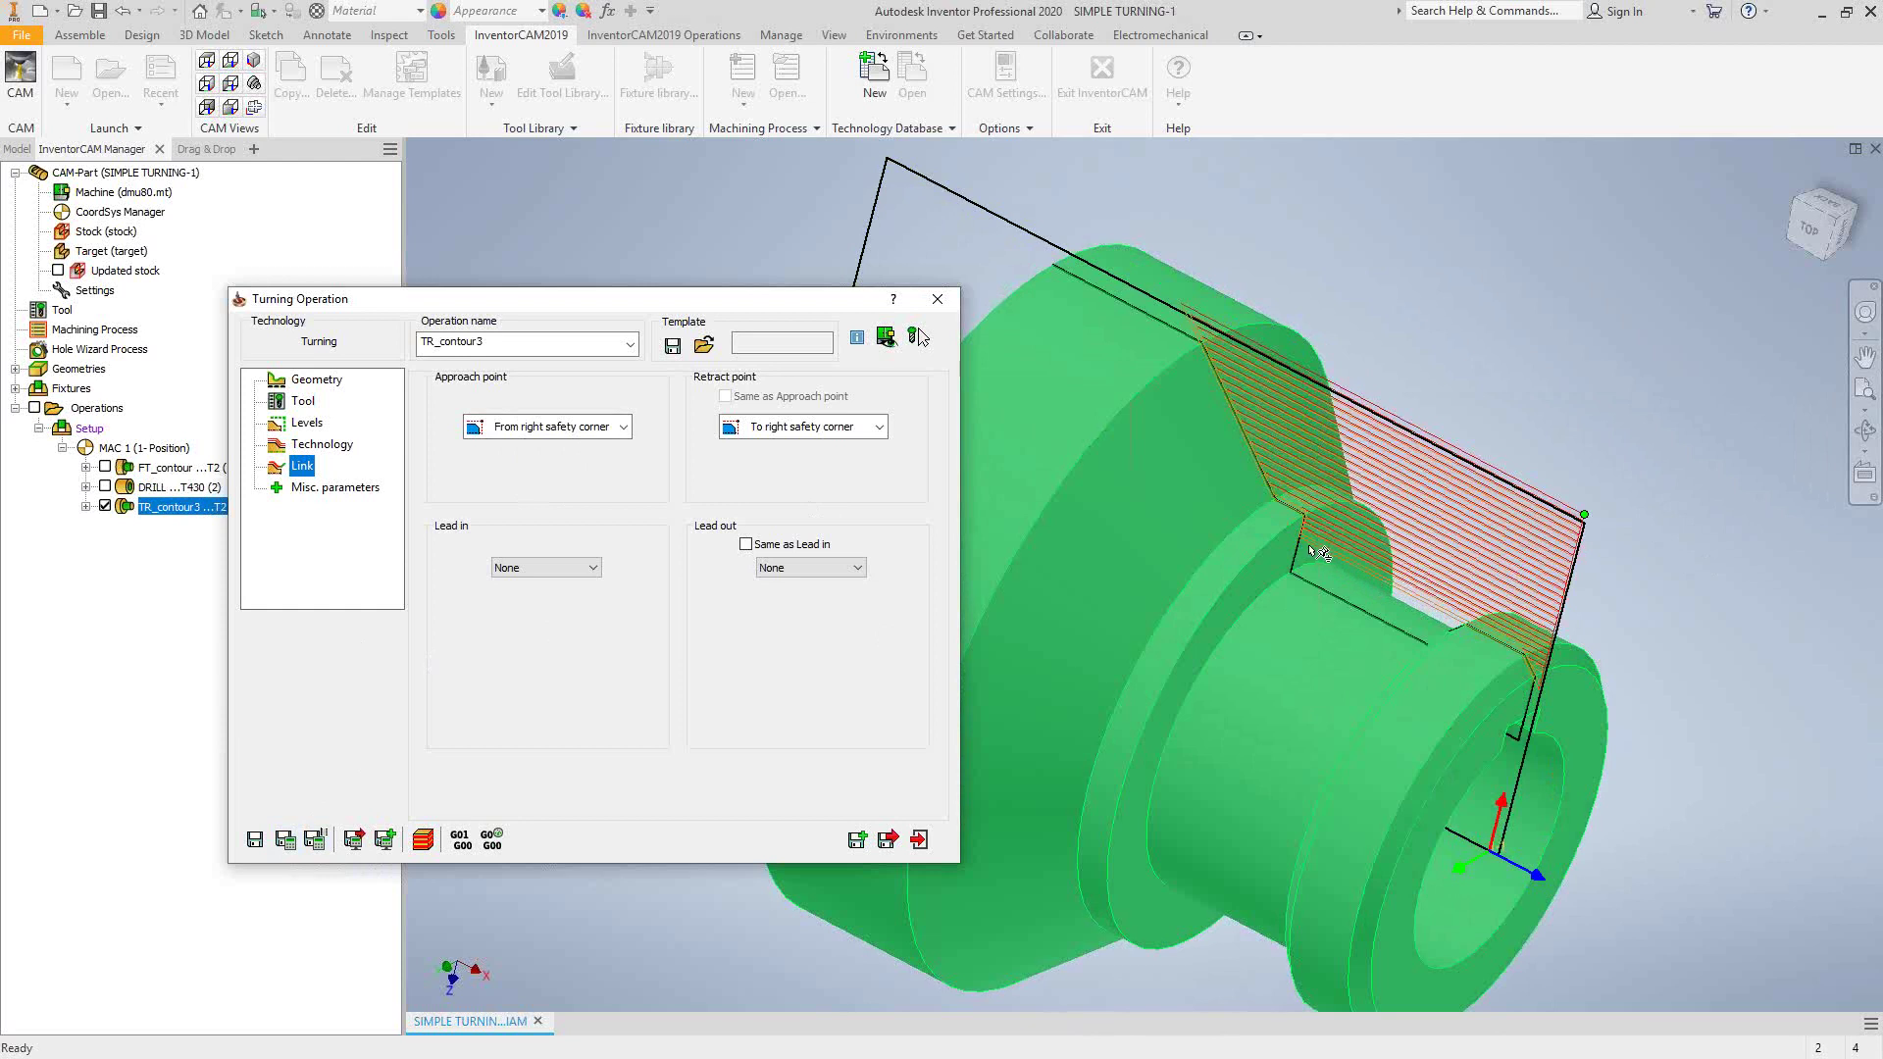
pyautogui.click(919, 840)
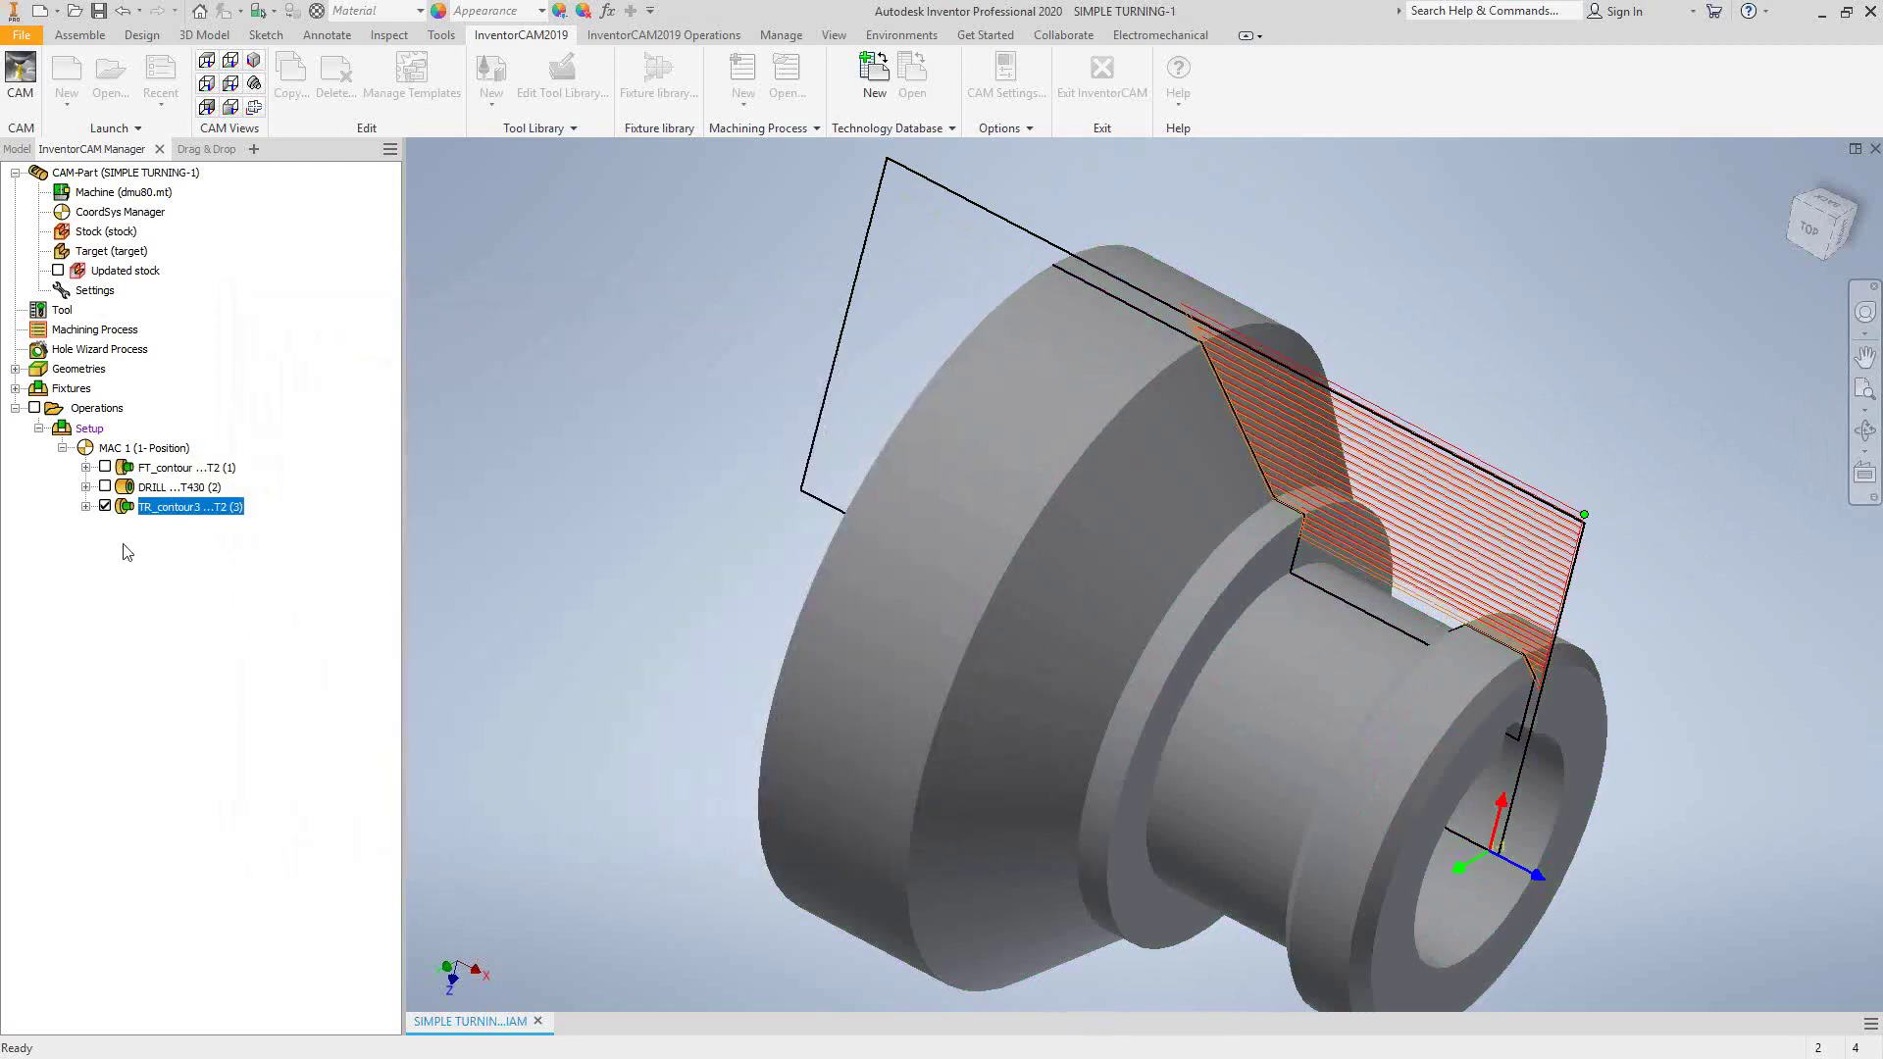
pyautogui.click(105, 506)
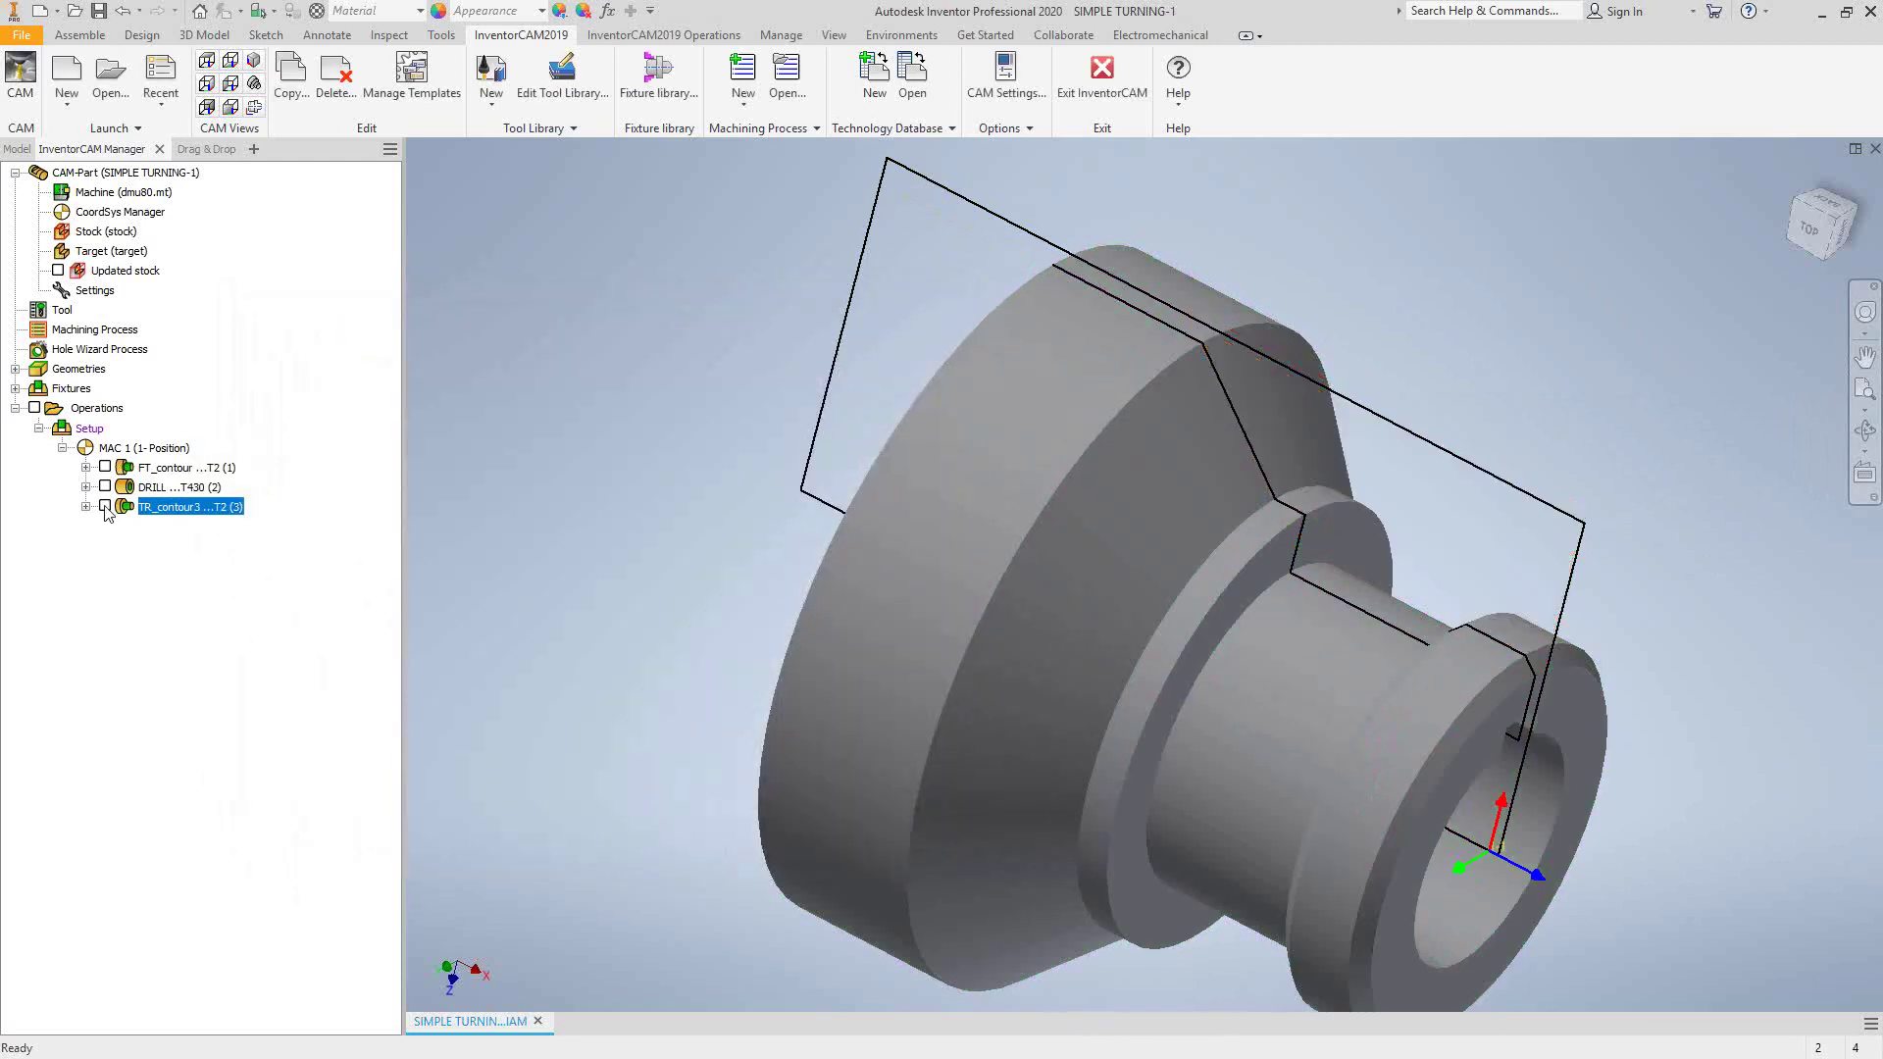
# Step: Add a grooving operation and define its geometry as a curve chain following the groove profile from the front collar to the rear collar's wall
pyautogui.rightClick(169, 506)
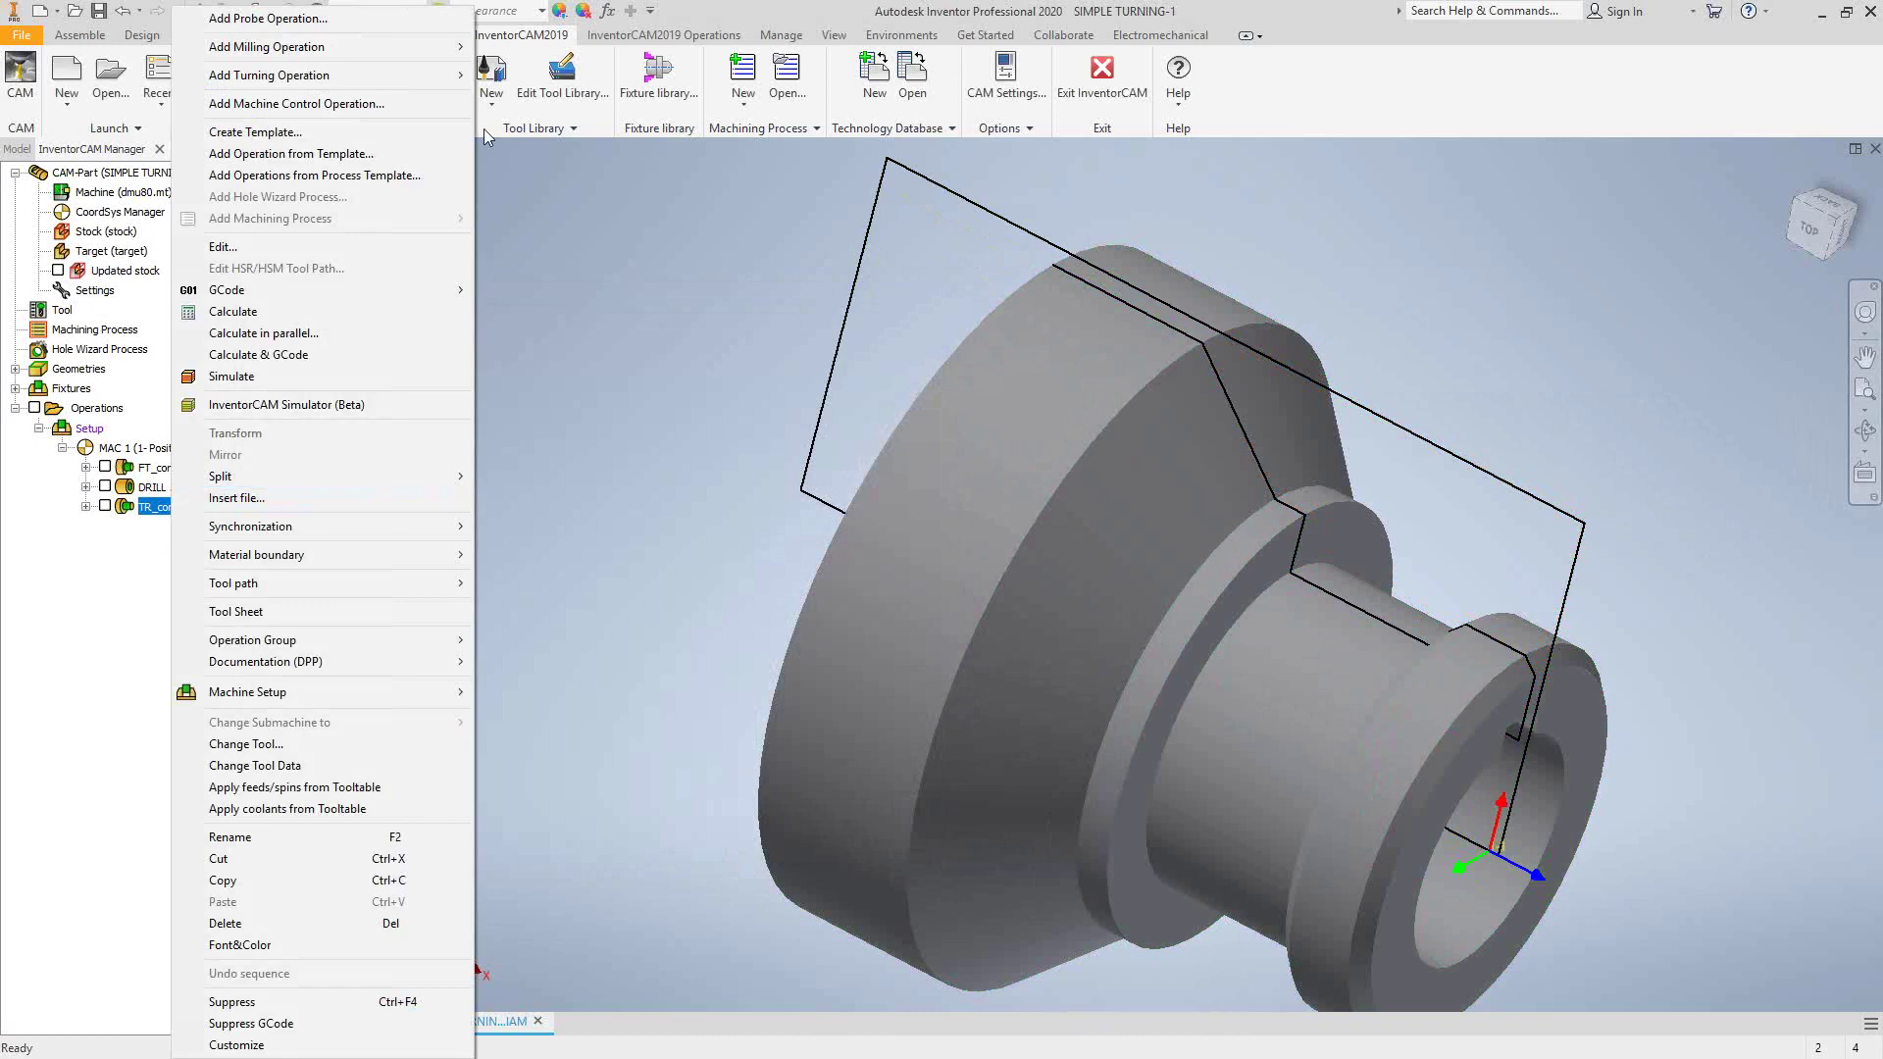
pyautogui.moveTo(441, 75)
pyautogui.click(555, 162)
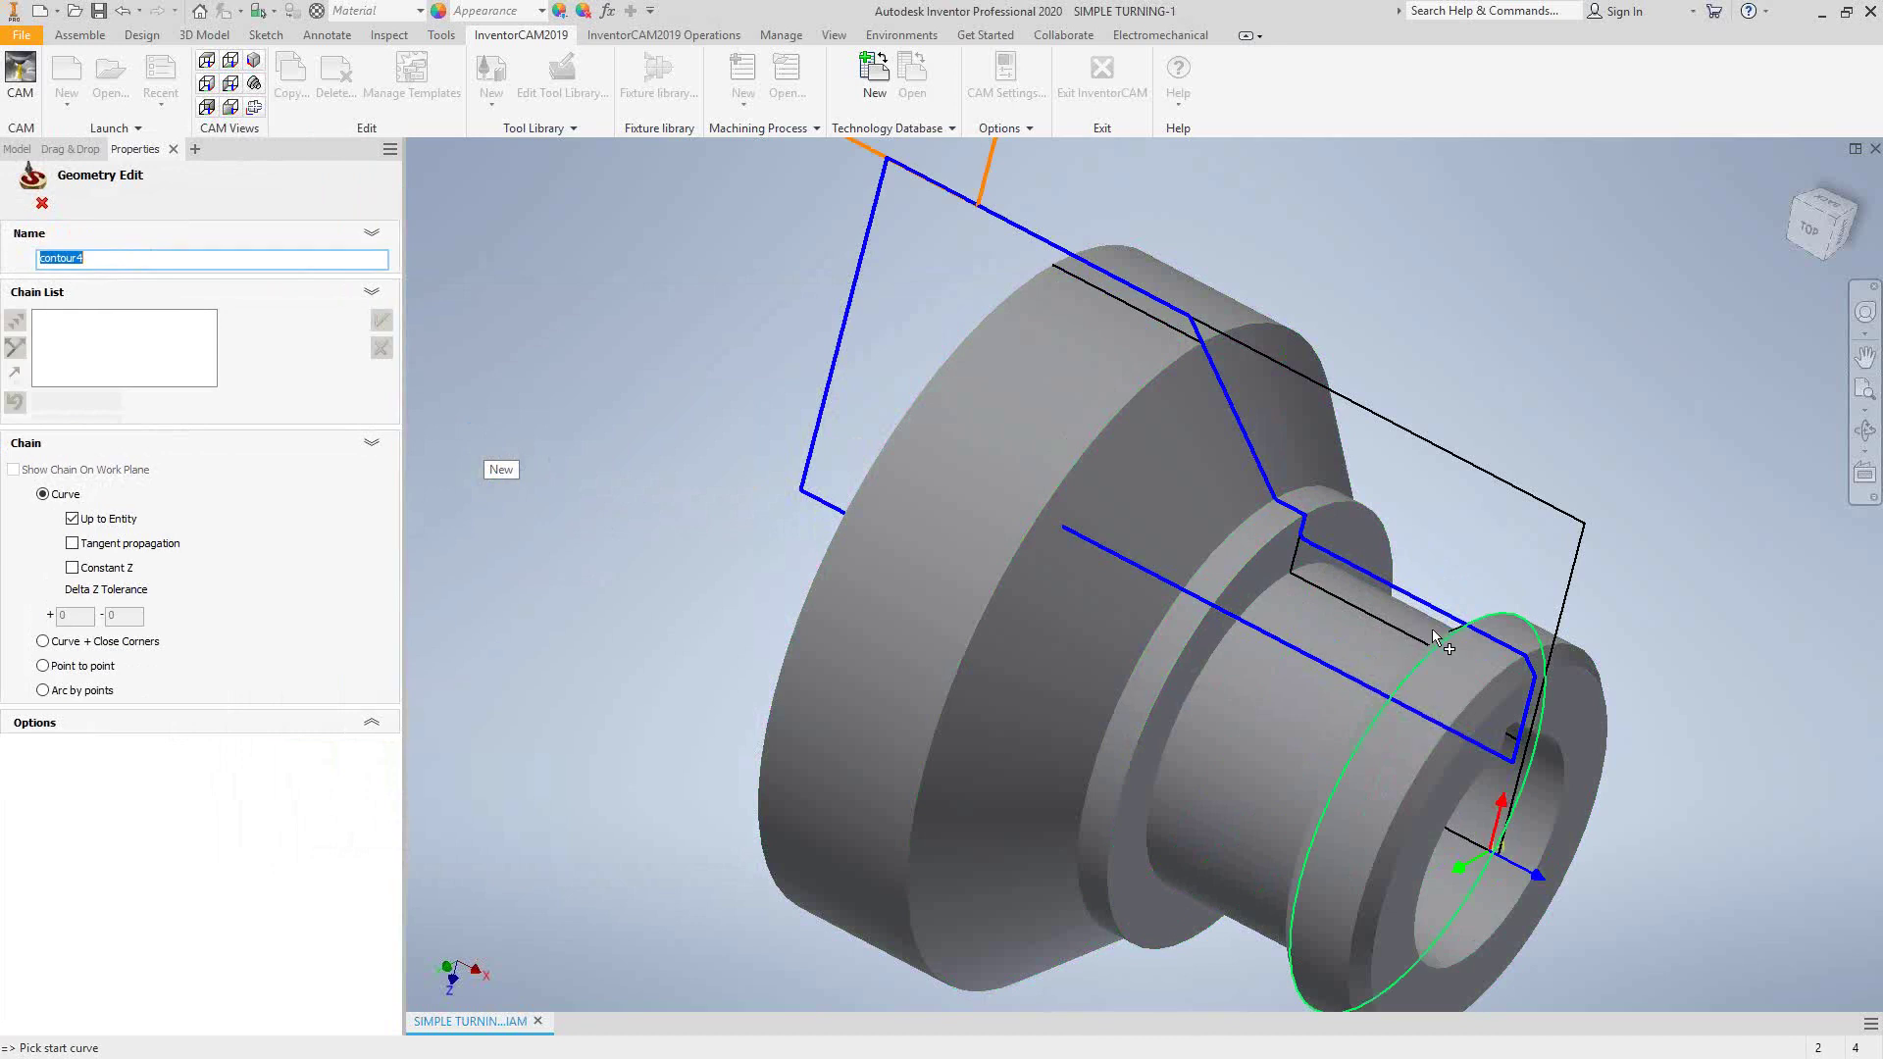
pyautogui.scroll(5, 1431, 628)
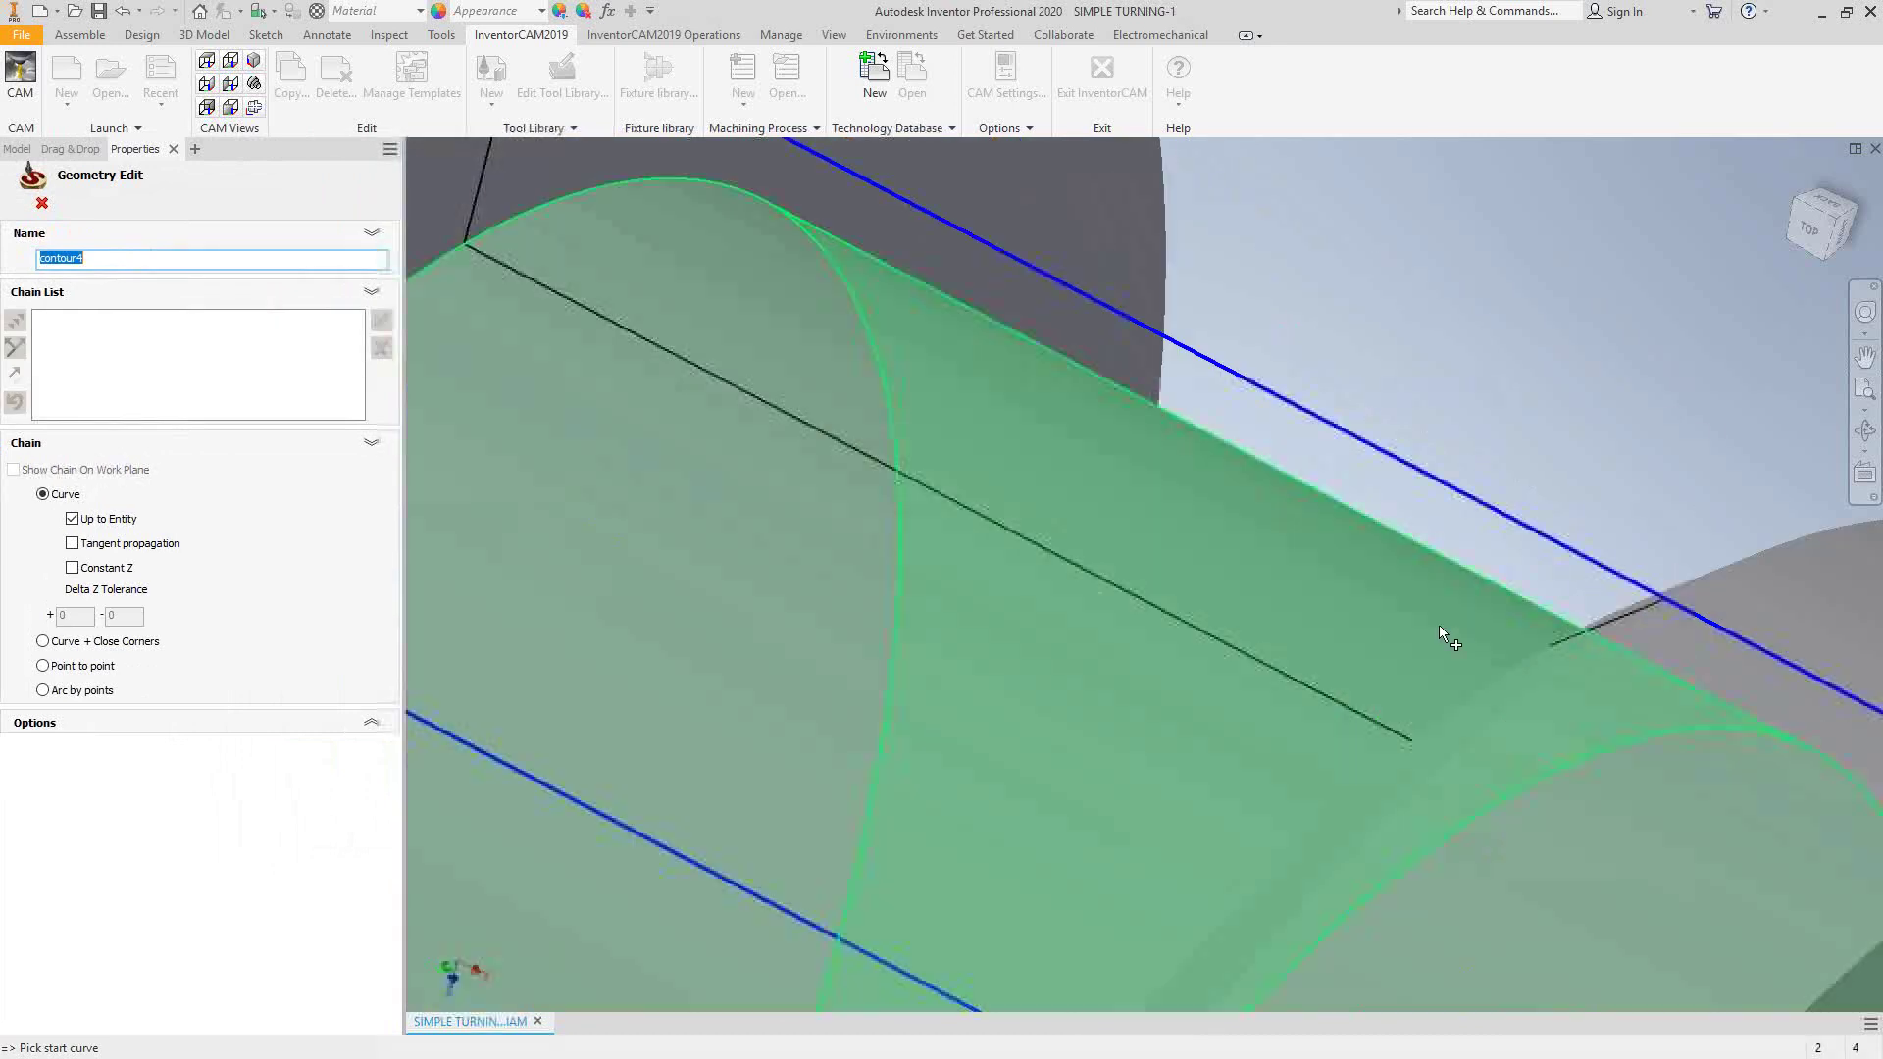
pyautogui.click(1637, 605)
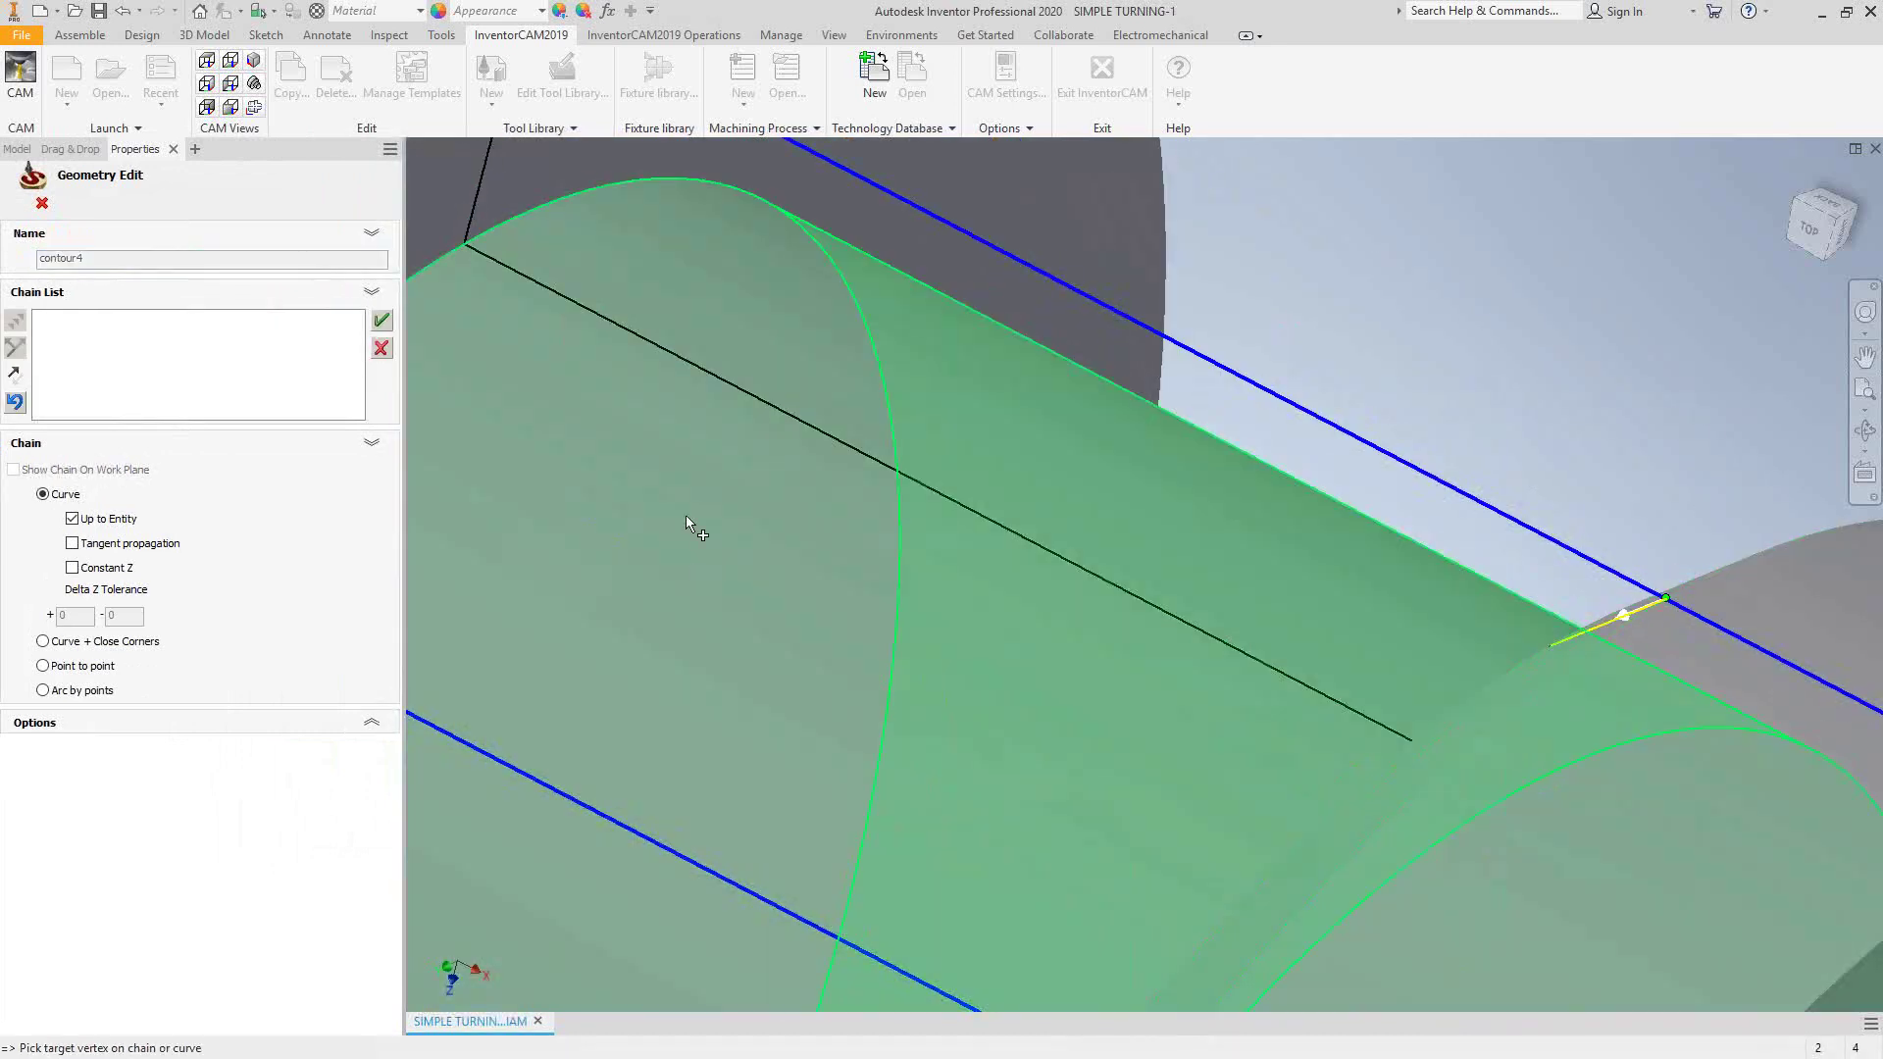
pyautogui.scroll(-5, 685, 515)
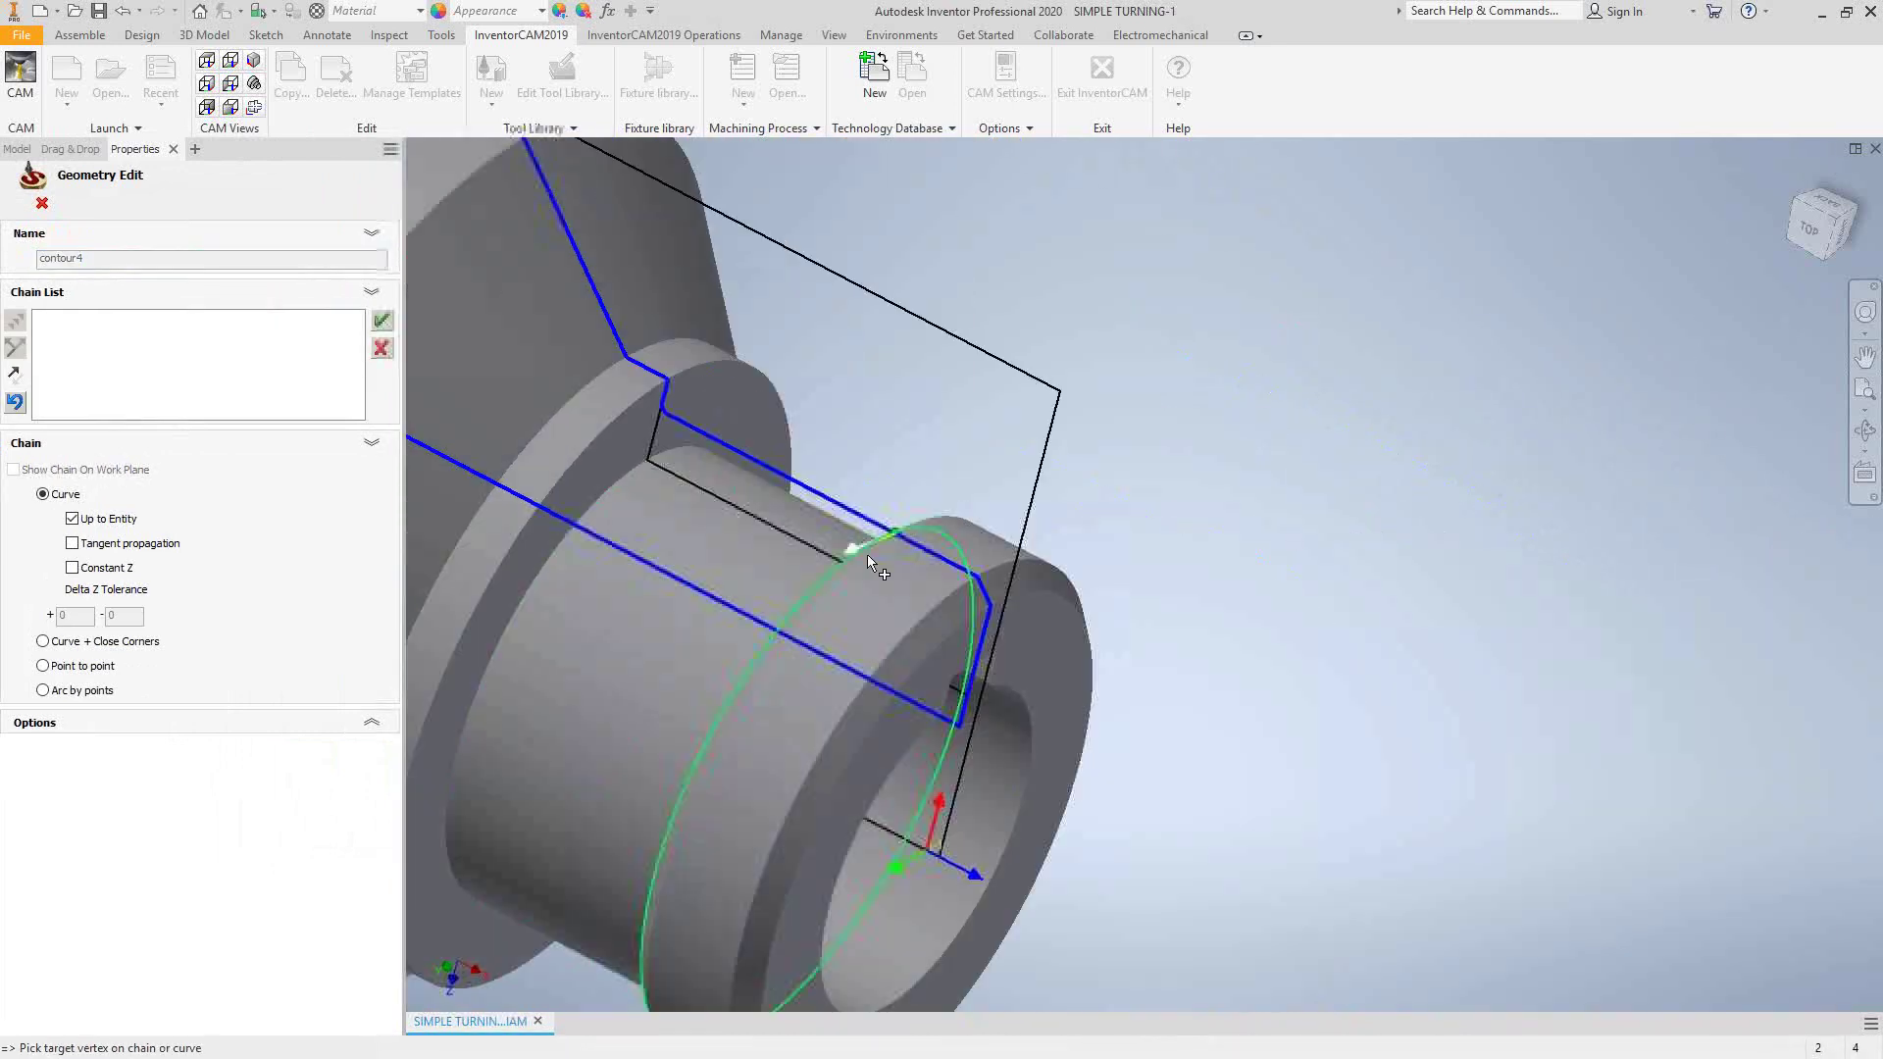
pyautogui.click(656, 427)
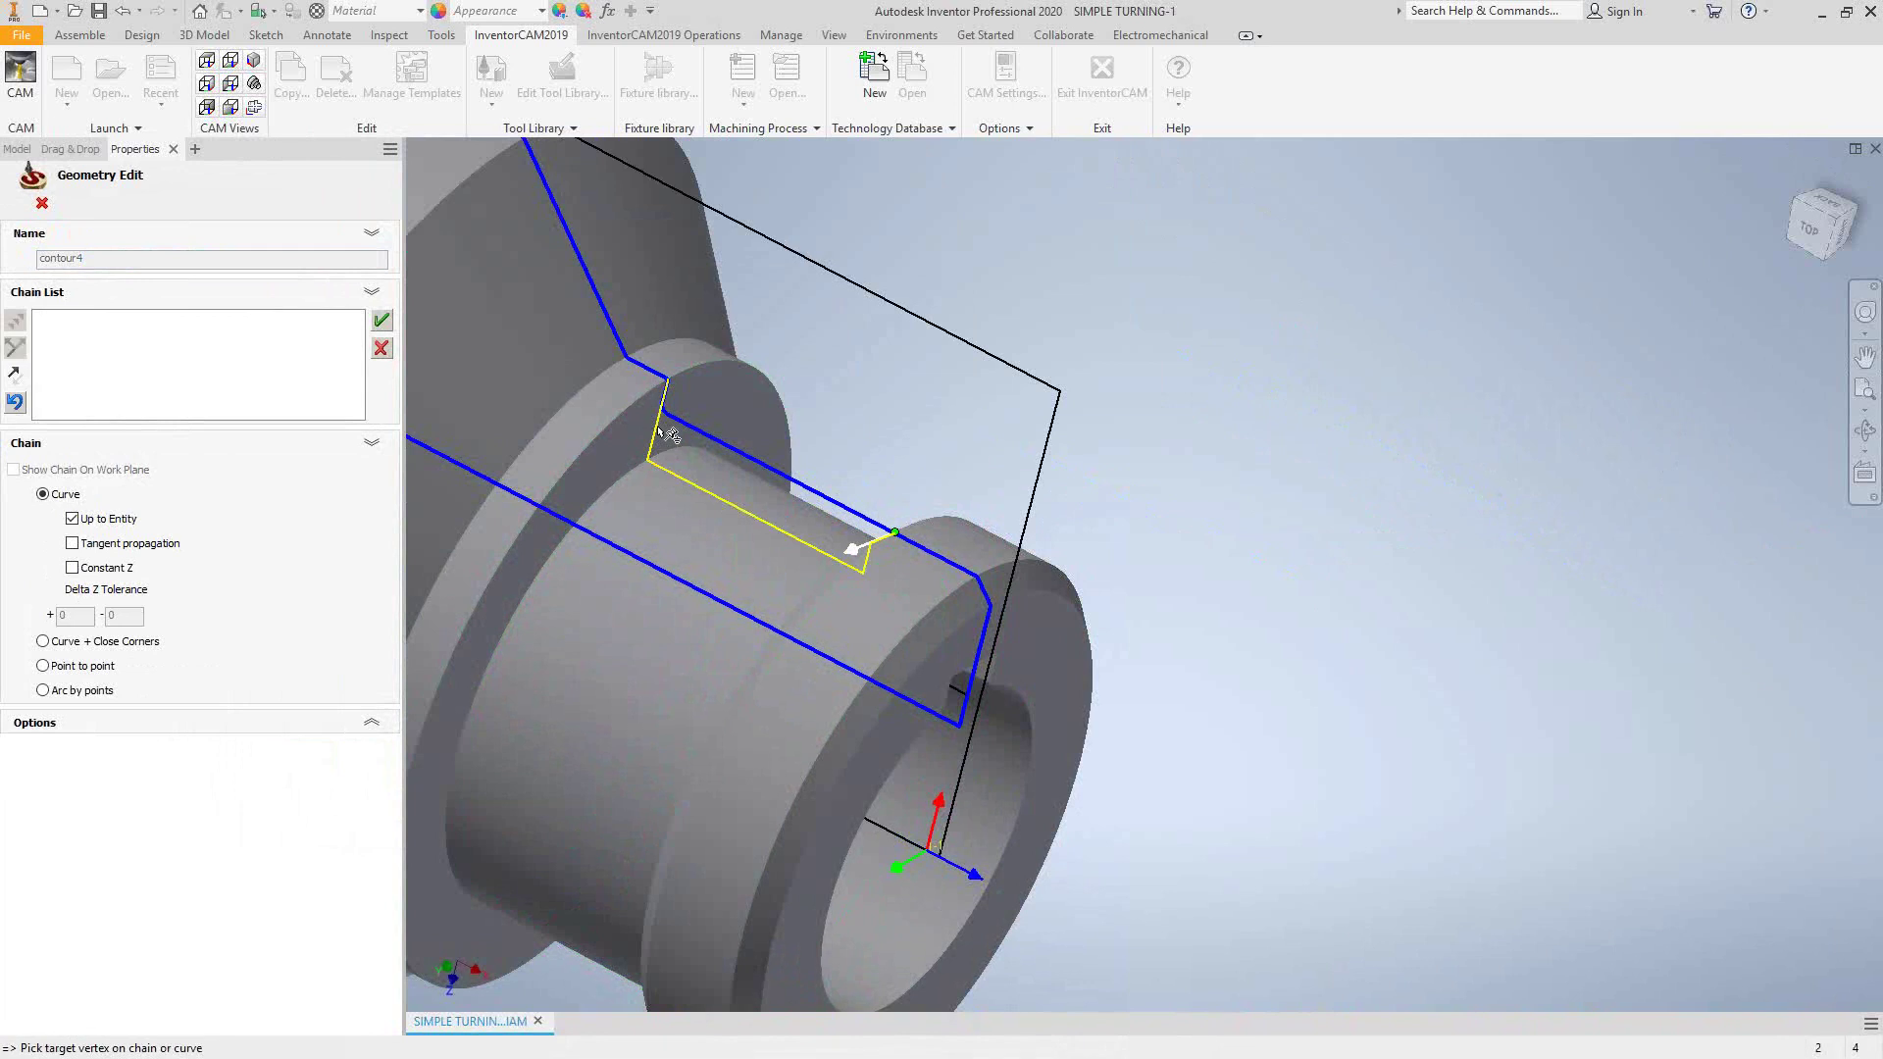
pyautogui.click(382, 320)
pyautogui.click(13, 203)
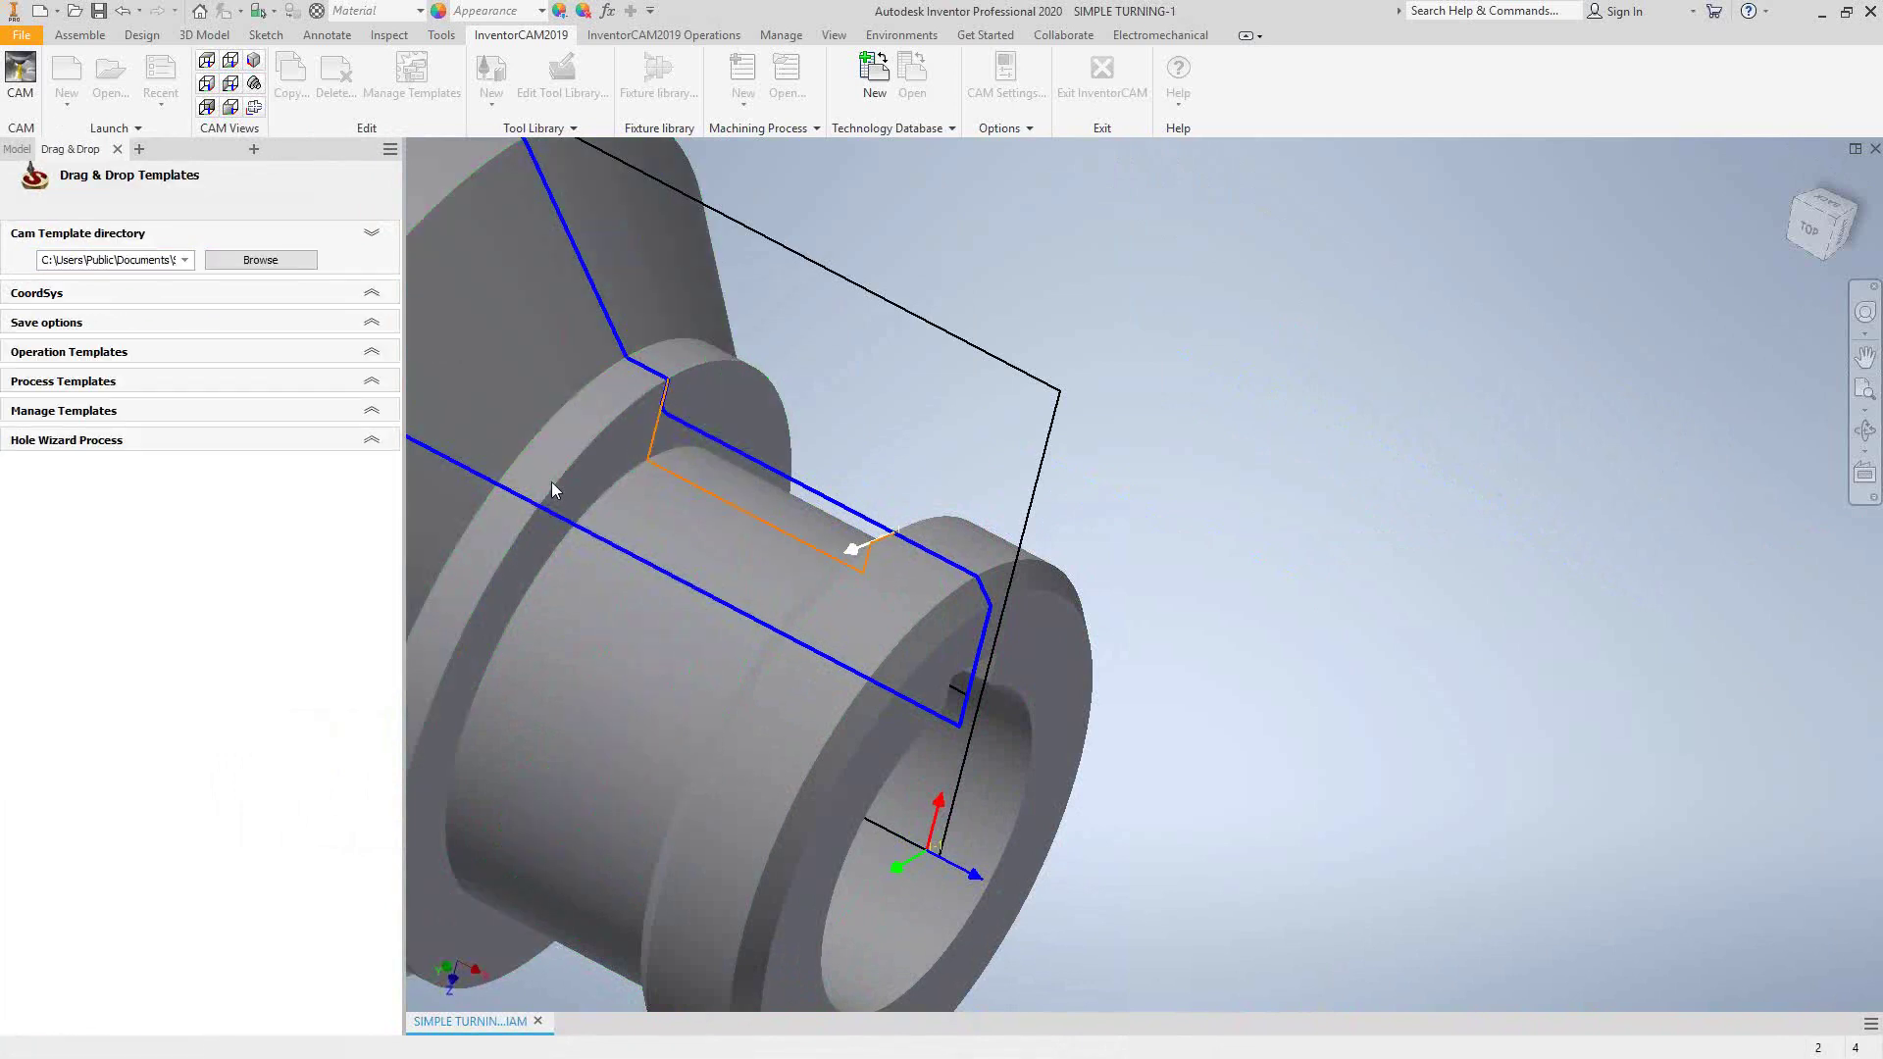
# Step: Move the Grooving Operation dialog off the groove and display the contour4 geometry on the model to check it
pyautogui.moveTo(677, 299); pyautogui.dragTo(1331, 335)
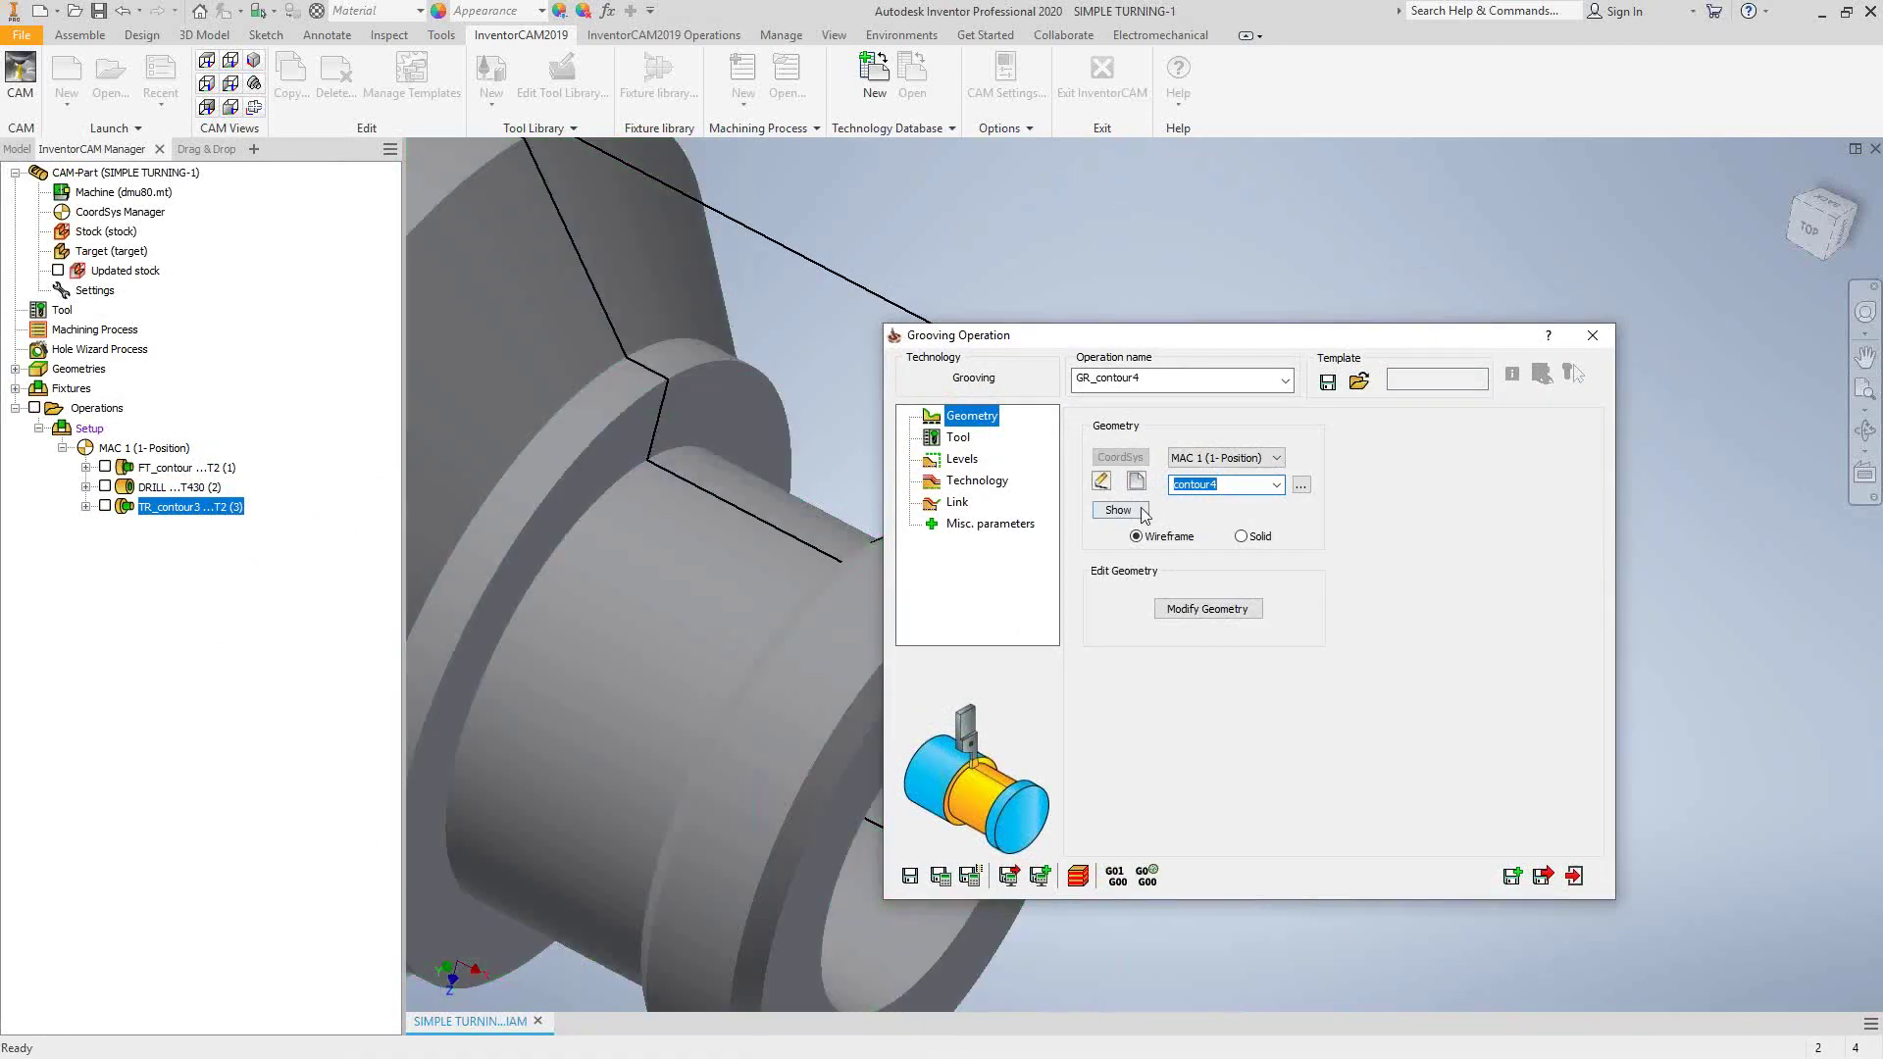
pyautogui.click(1105, 510)
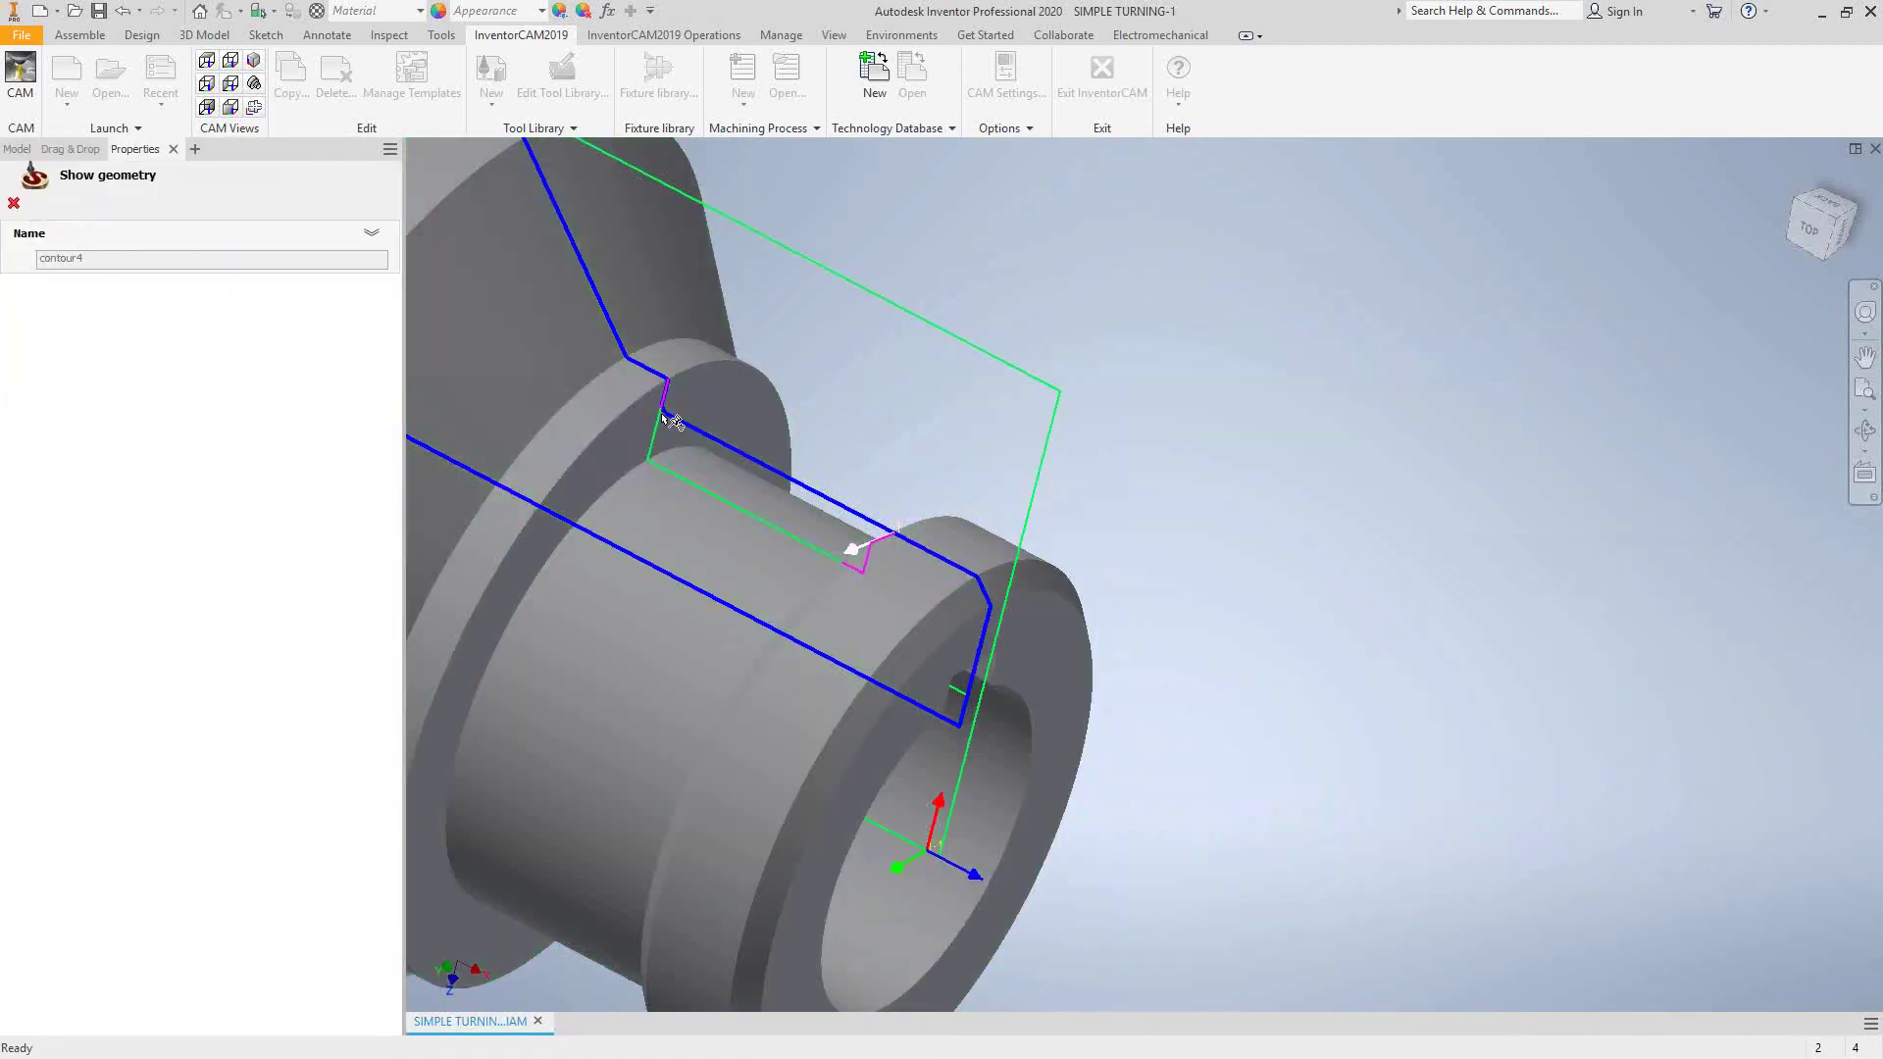
pyautogui.click(14, 203)
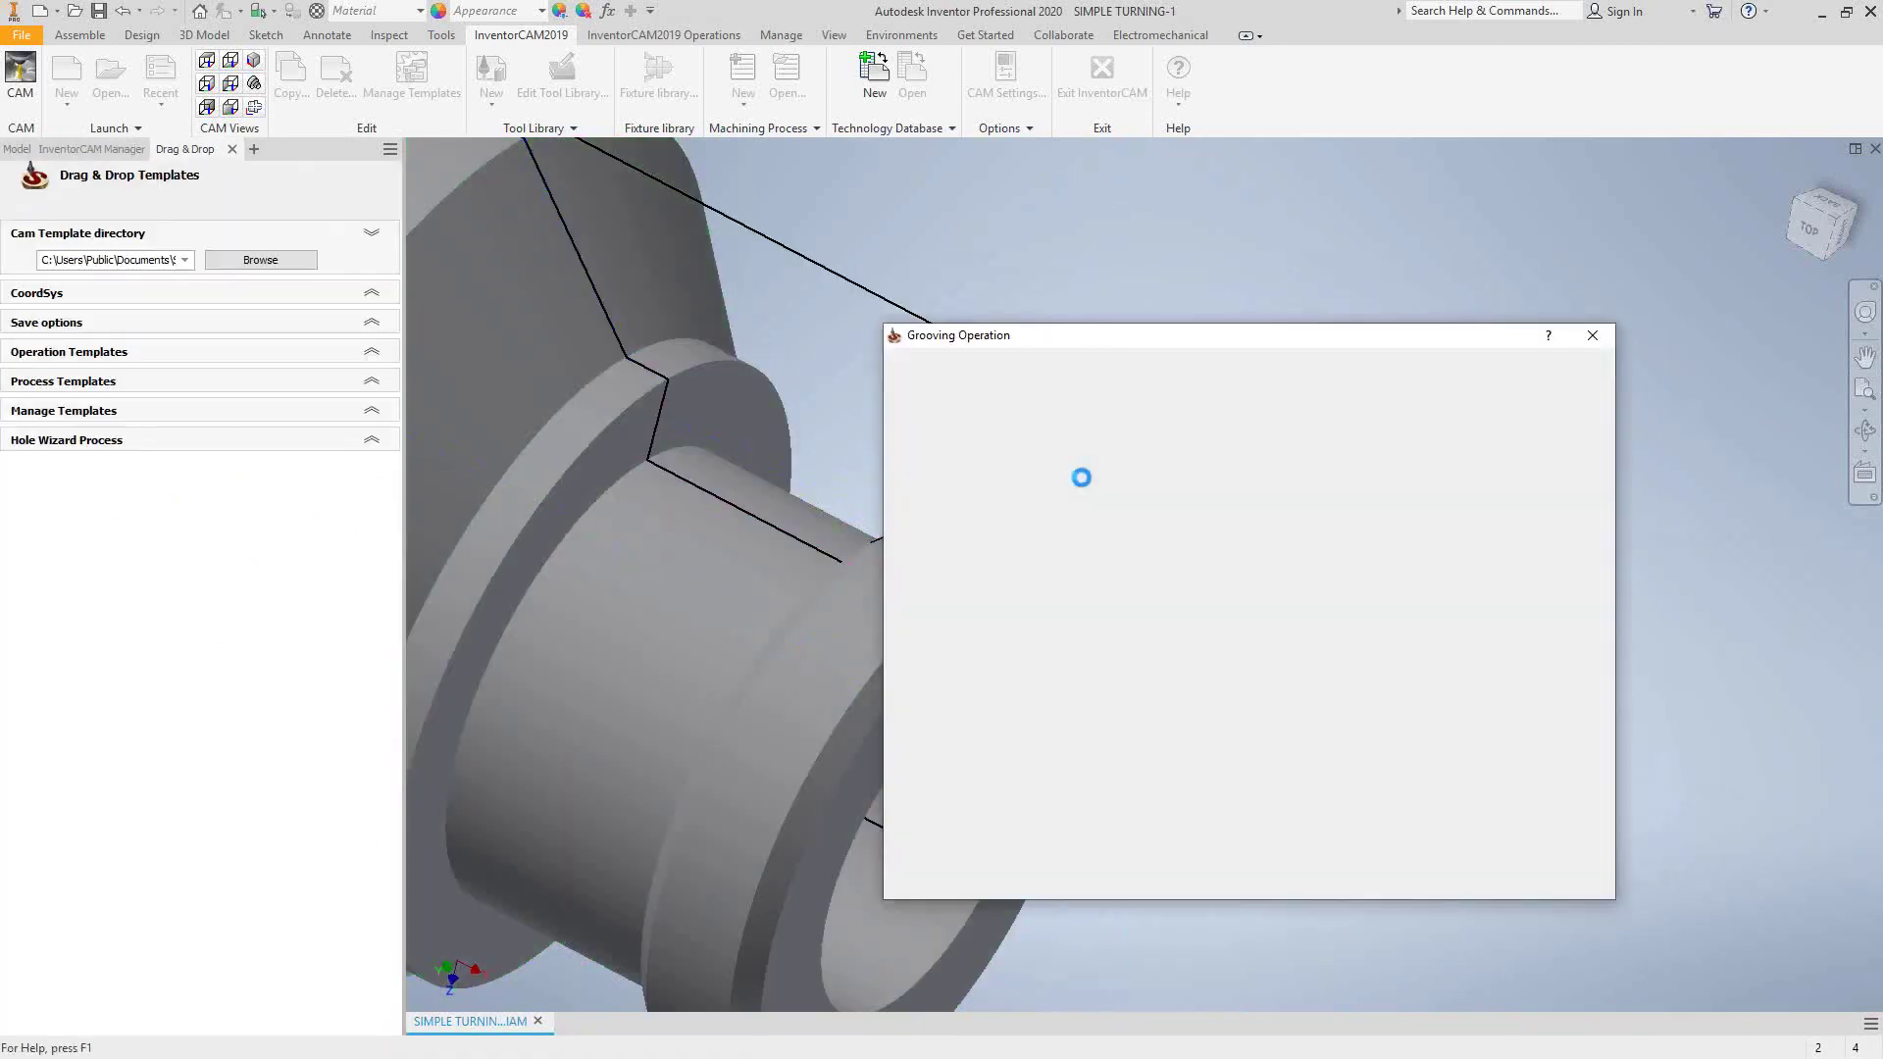
# Step: Modify the groove geometry by trimming the chain's end at a point on the rear wall, giving an end distance of -0.09
pyautogui.click(1225, 610)
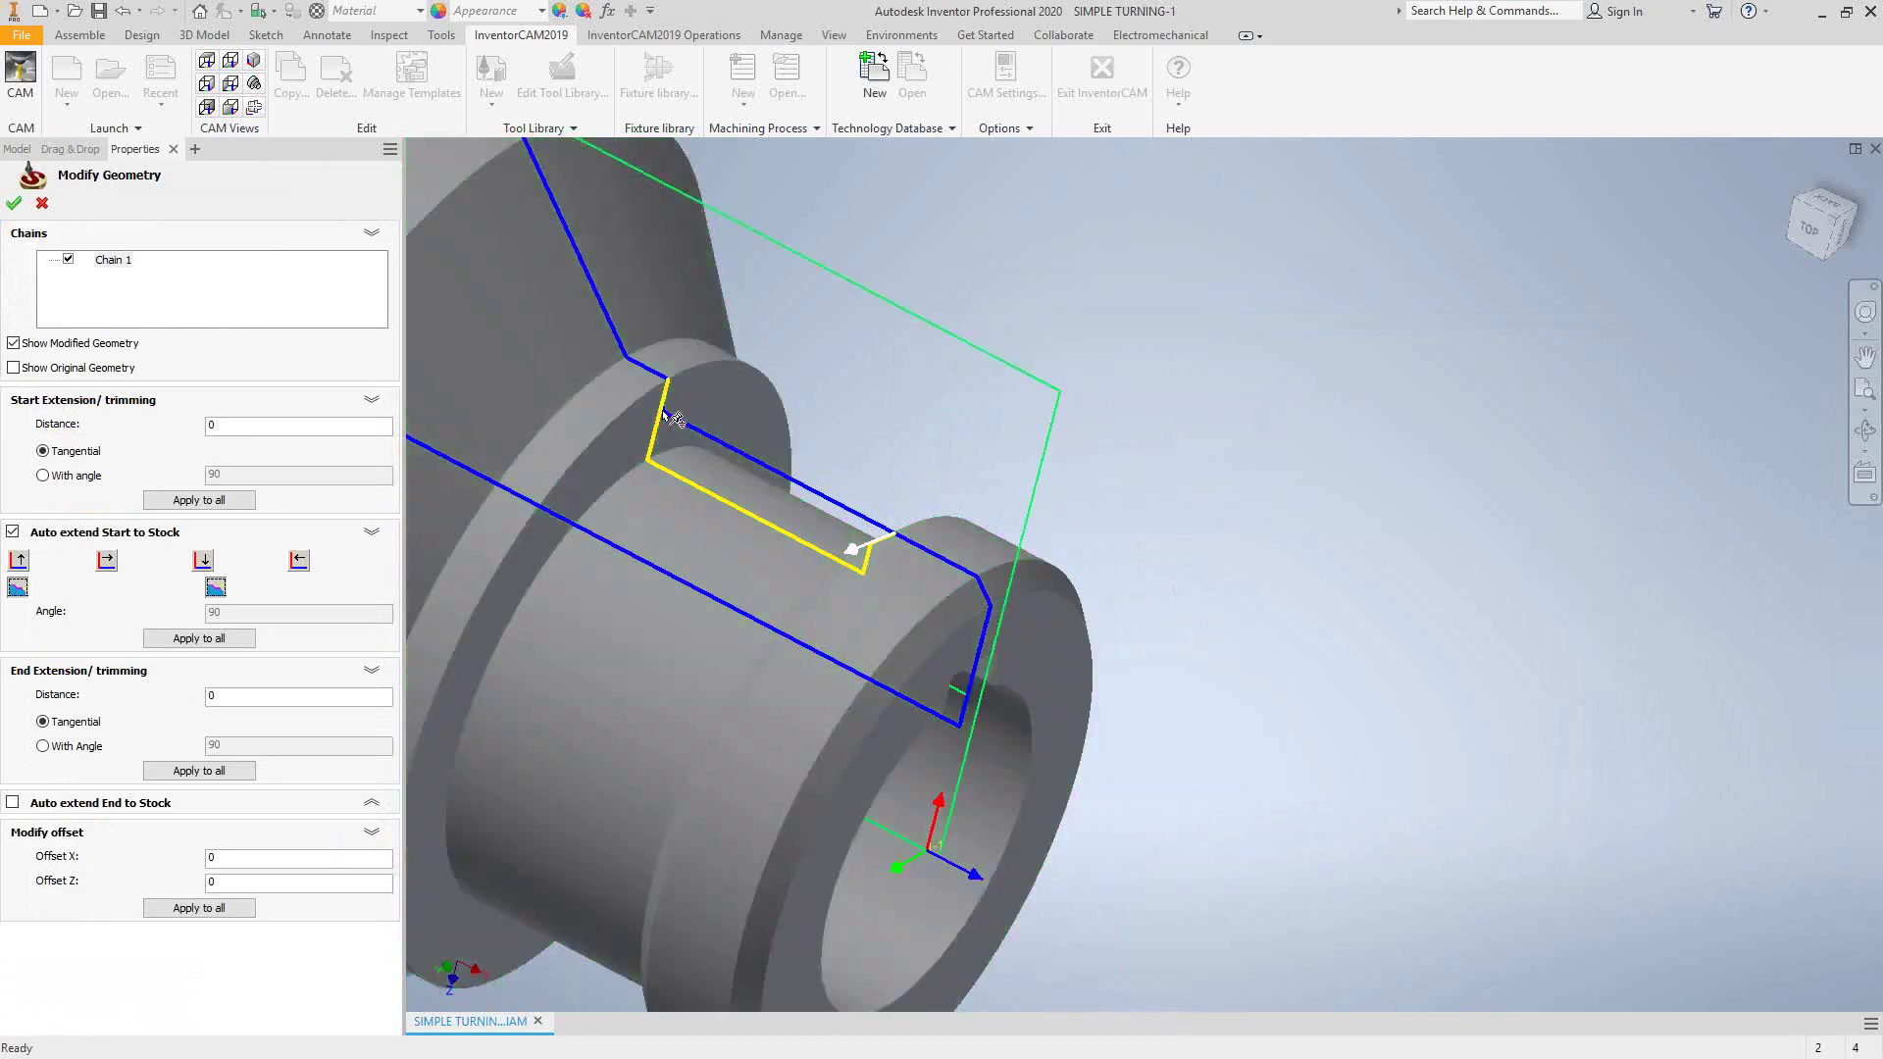
pyautogui.doubleClick(220, 698)
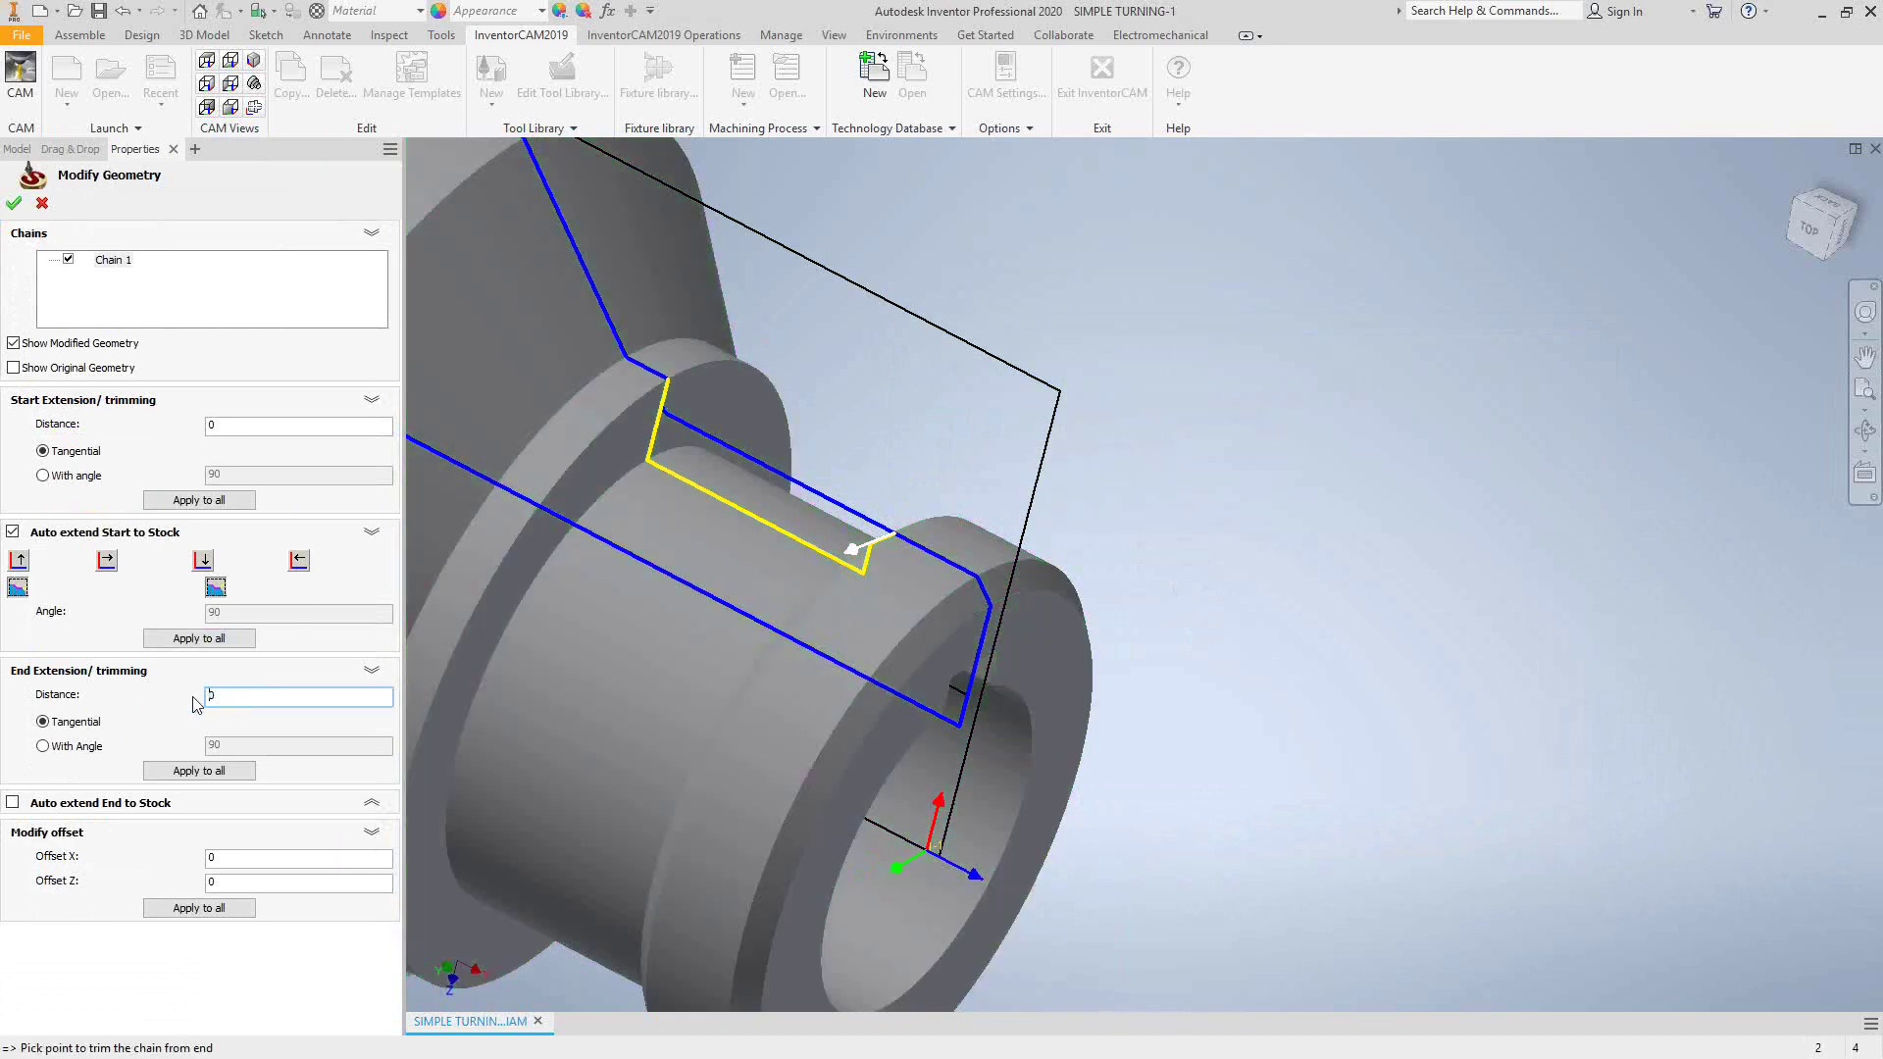
pyautogui.scroll(5, 614, 408)
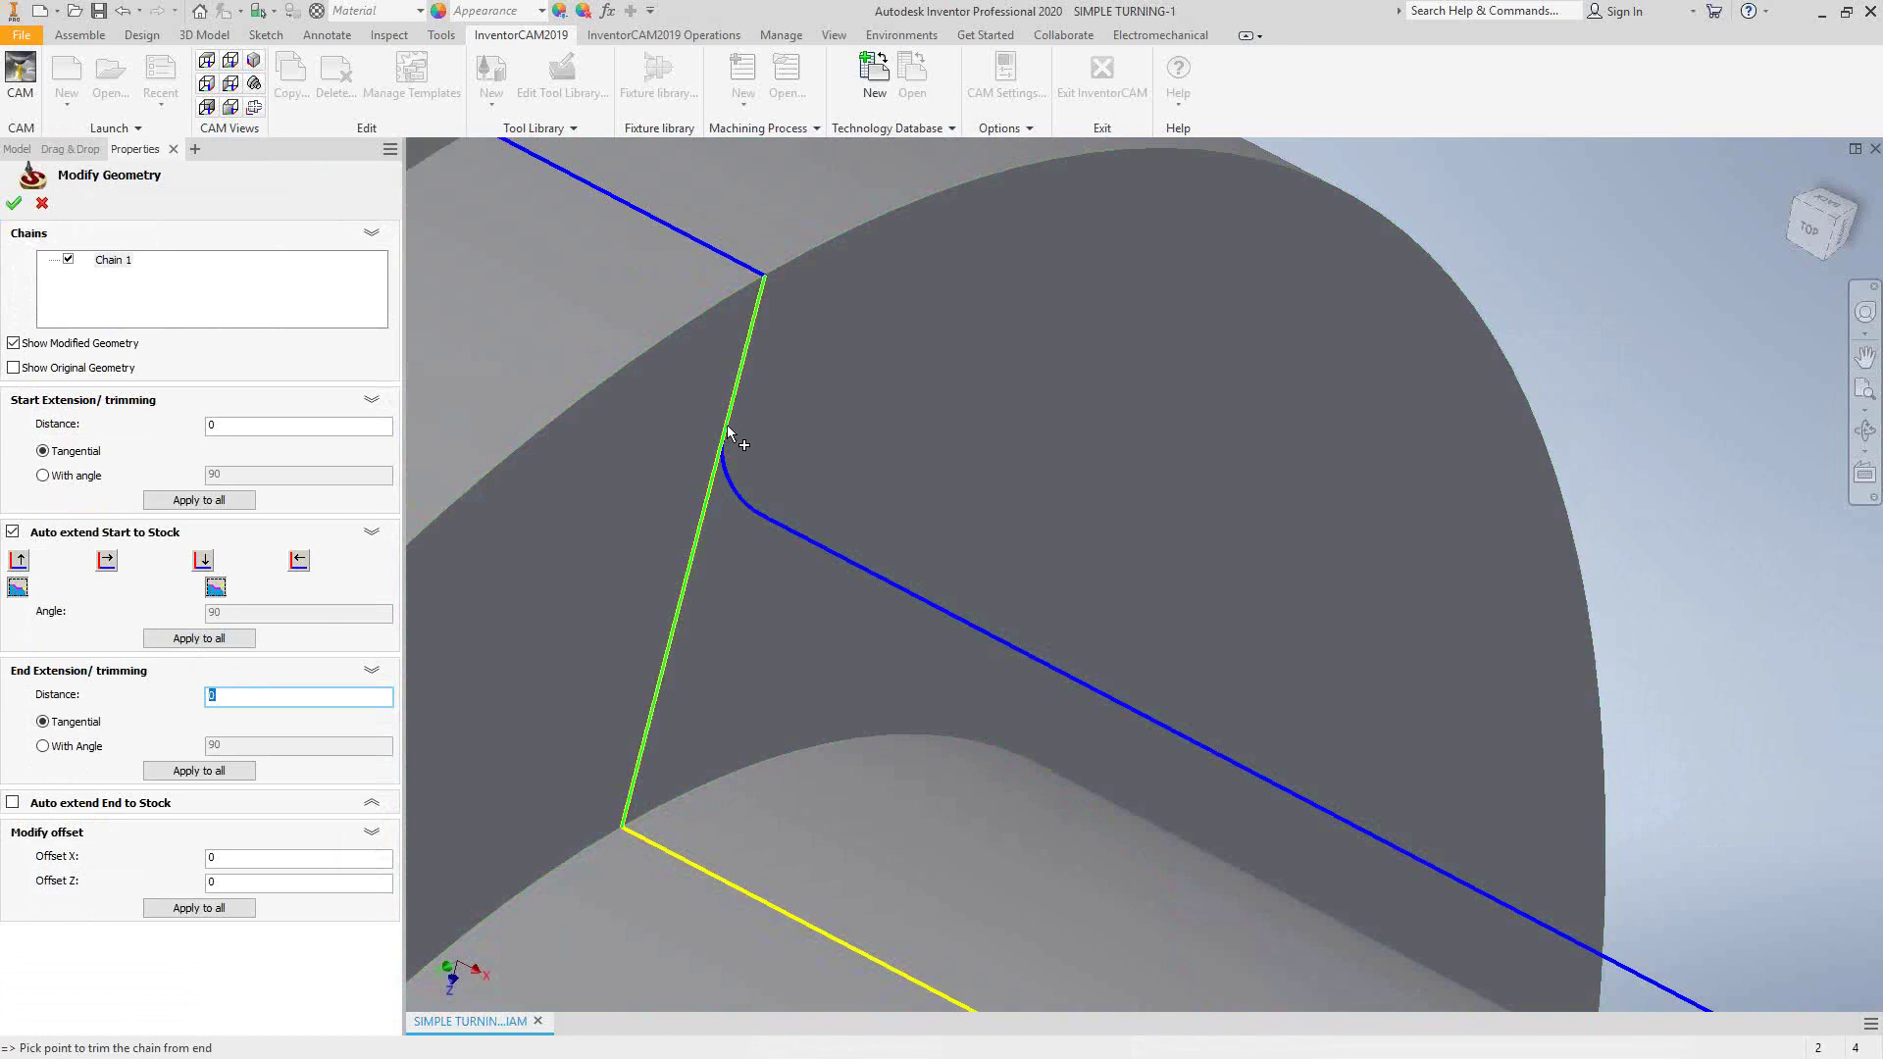
pyautogui.click(726, 428)
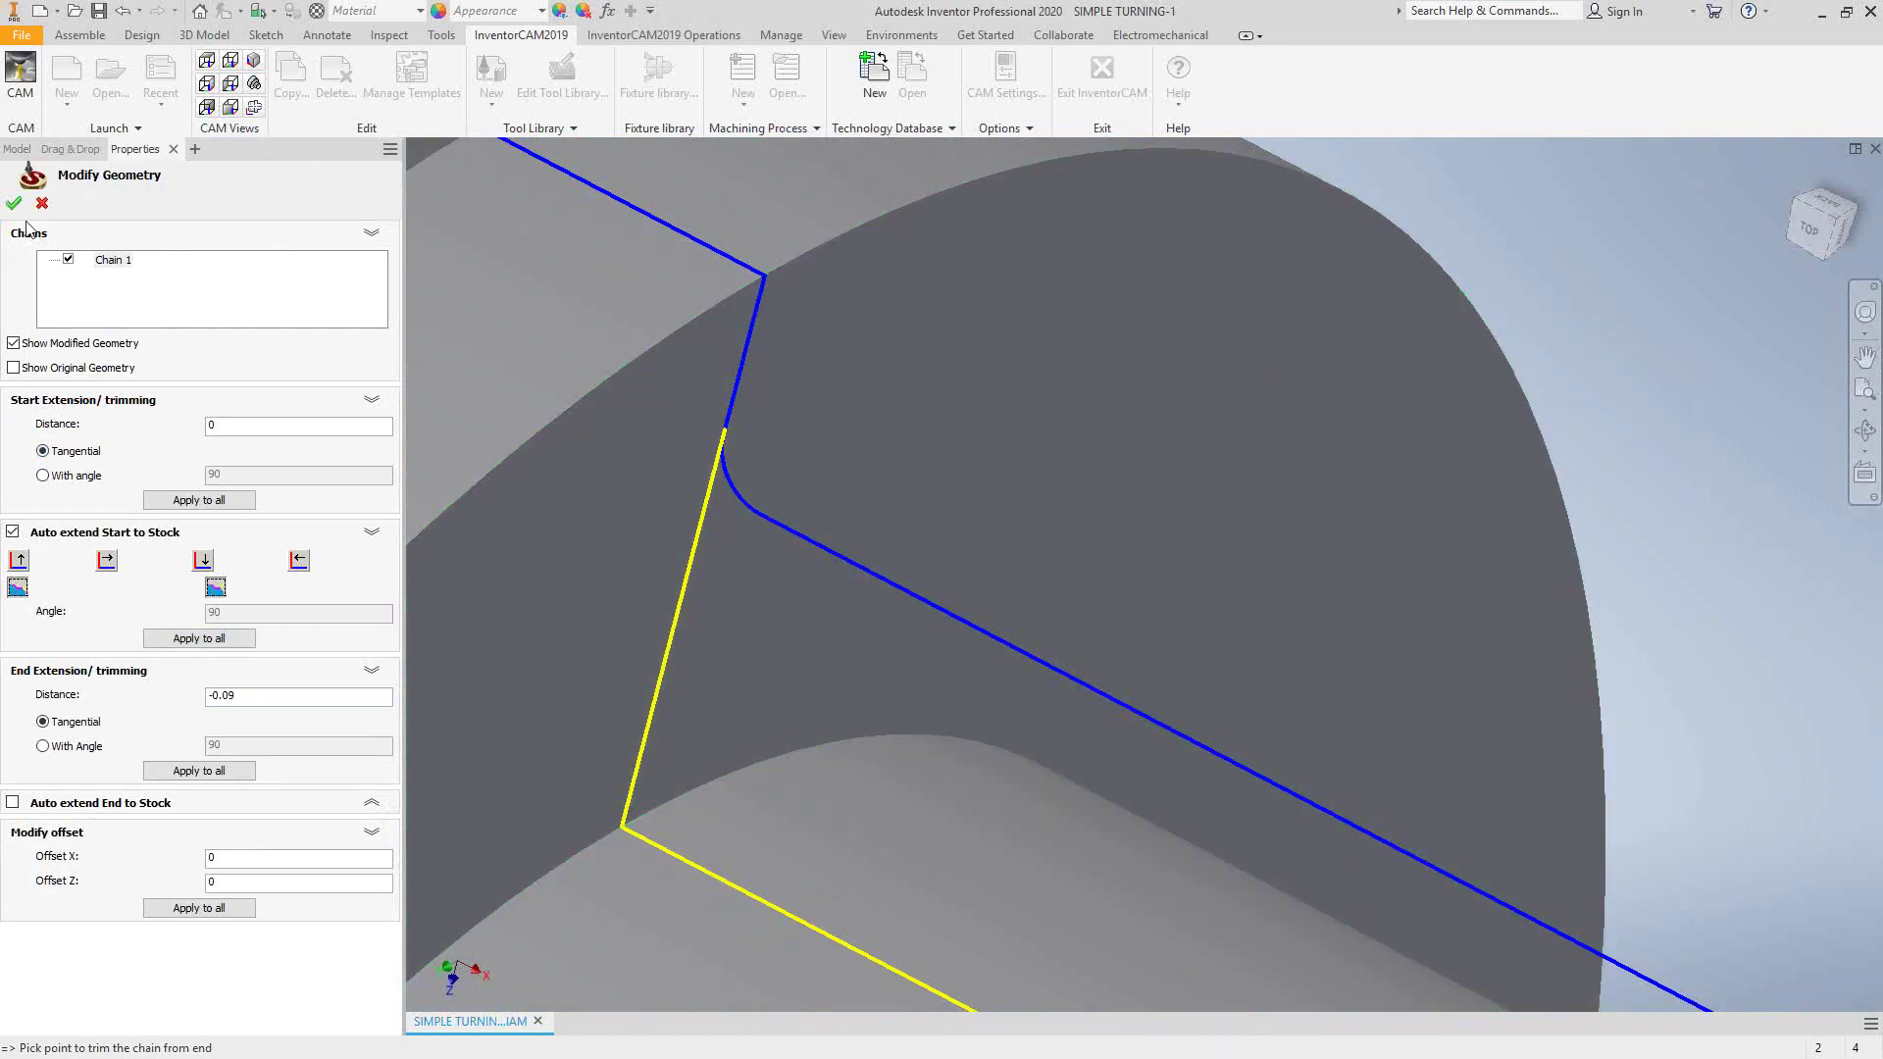
pyautogui.click(14, 203)
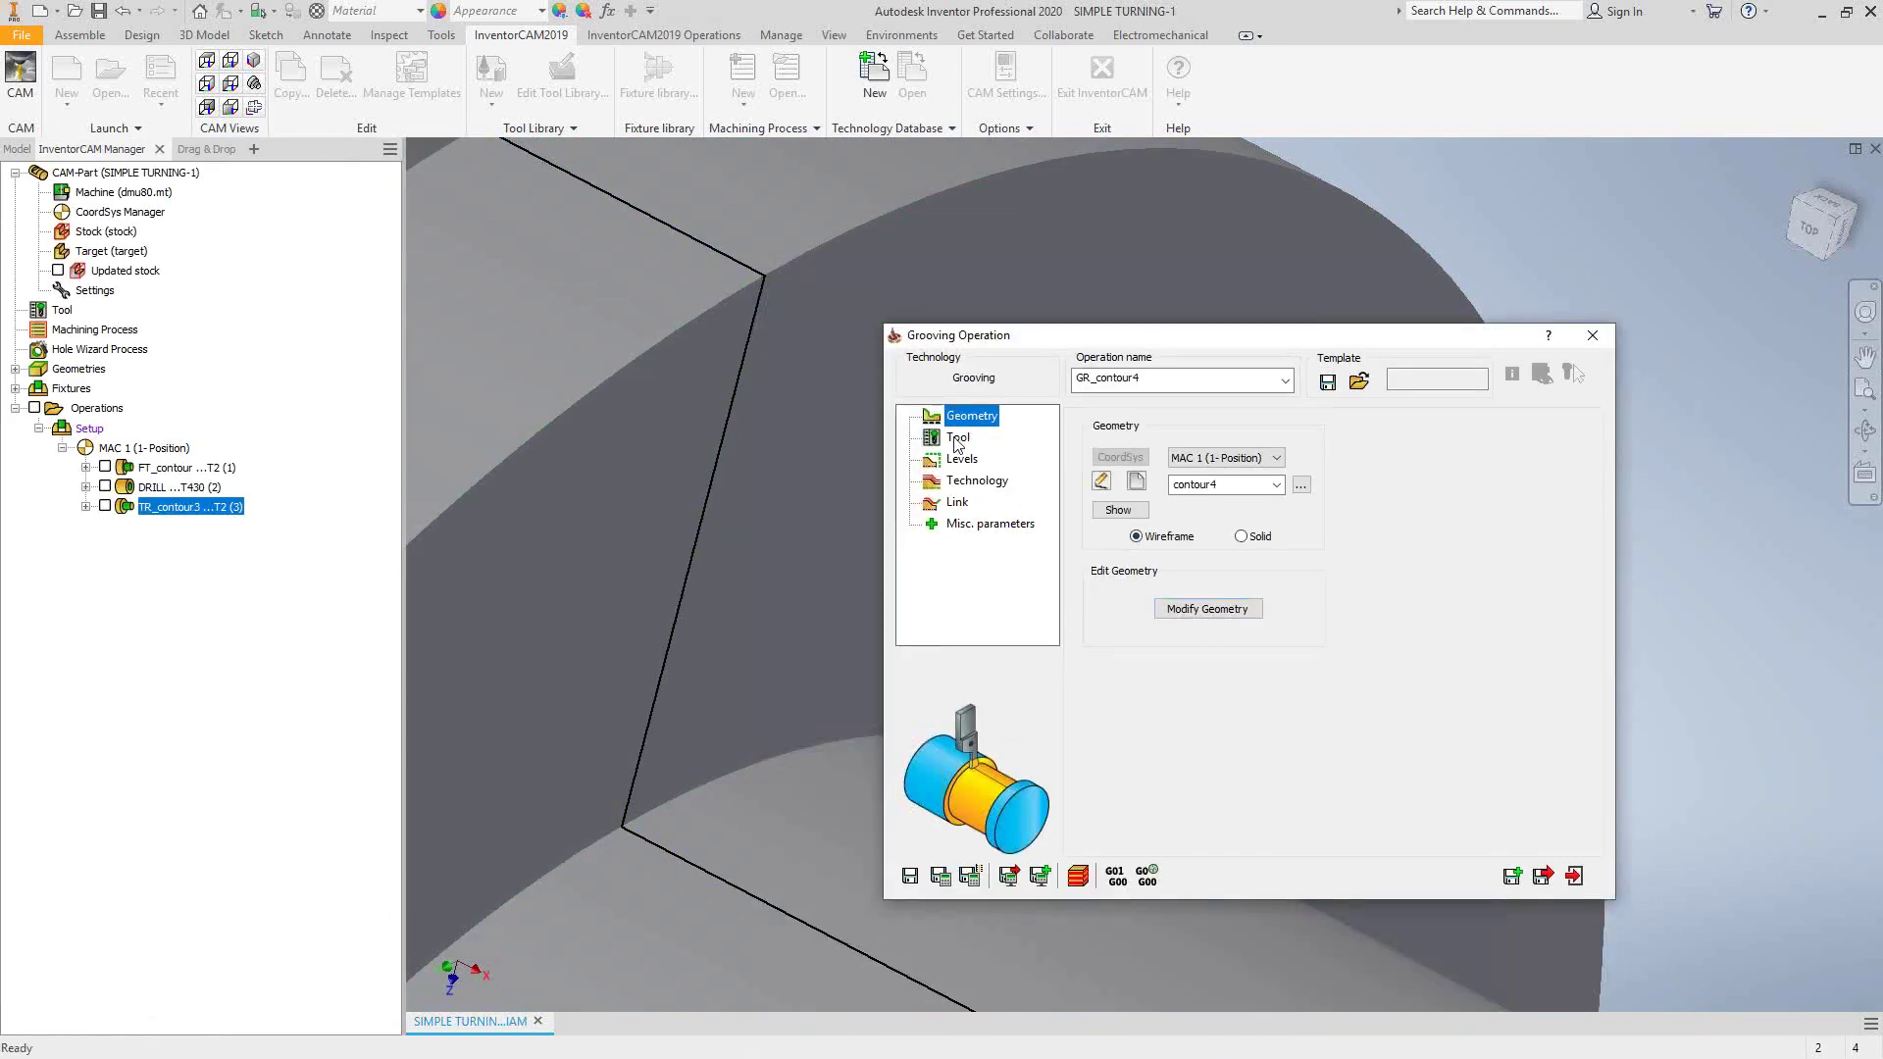
# Step: Assign external grooving tool number 1 to the operation and set its tool angle to approach the part vertically from above
pyautogui.click(956, 440)
pyautogui.click(1208, 749)
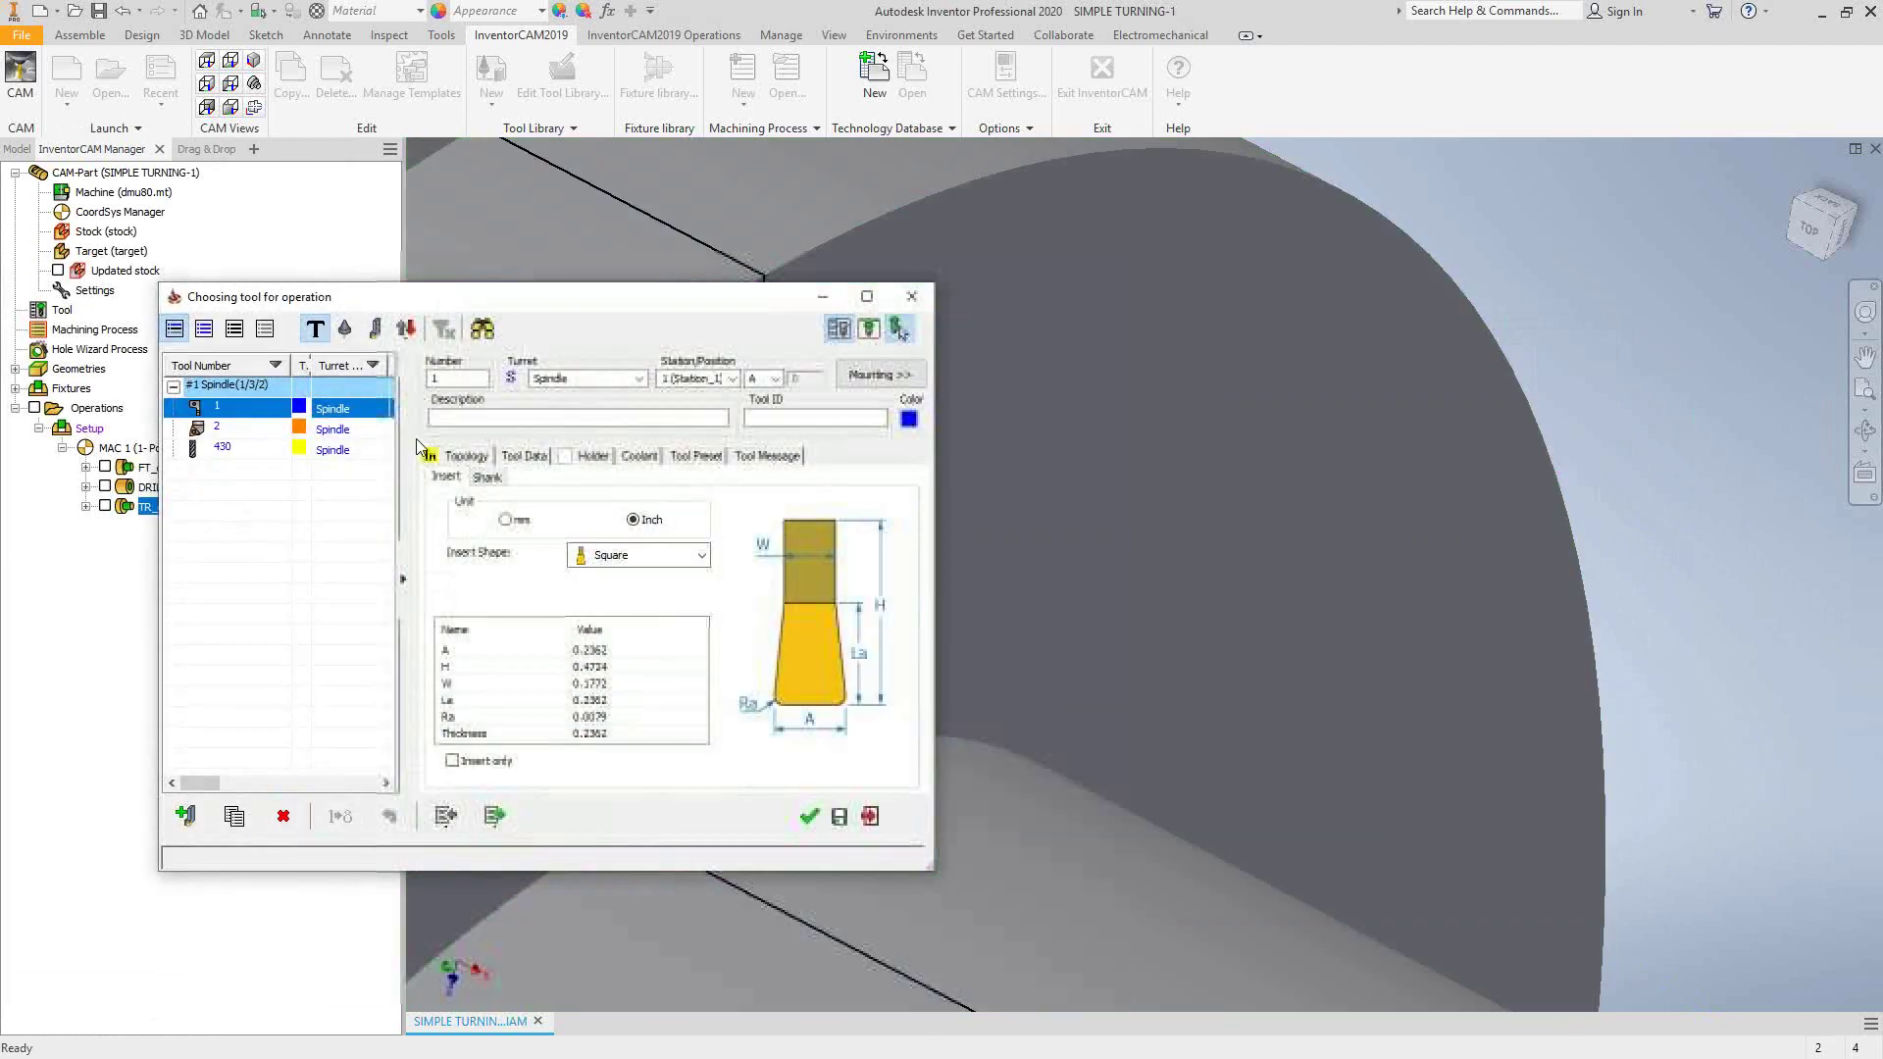
pyautogui.click(808, 818)
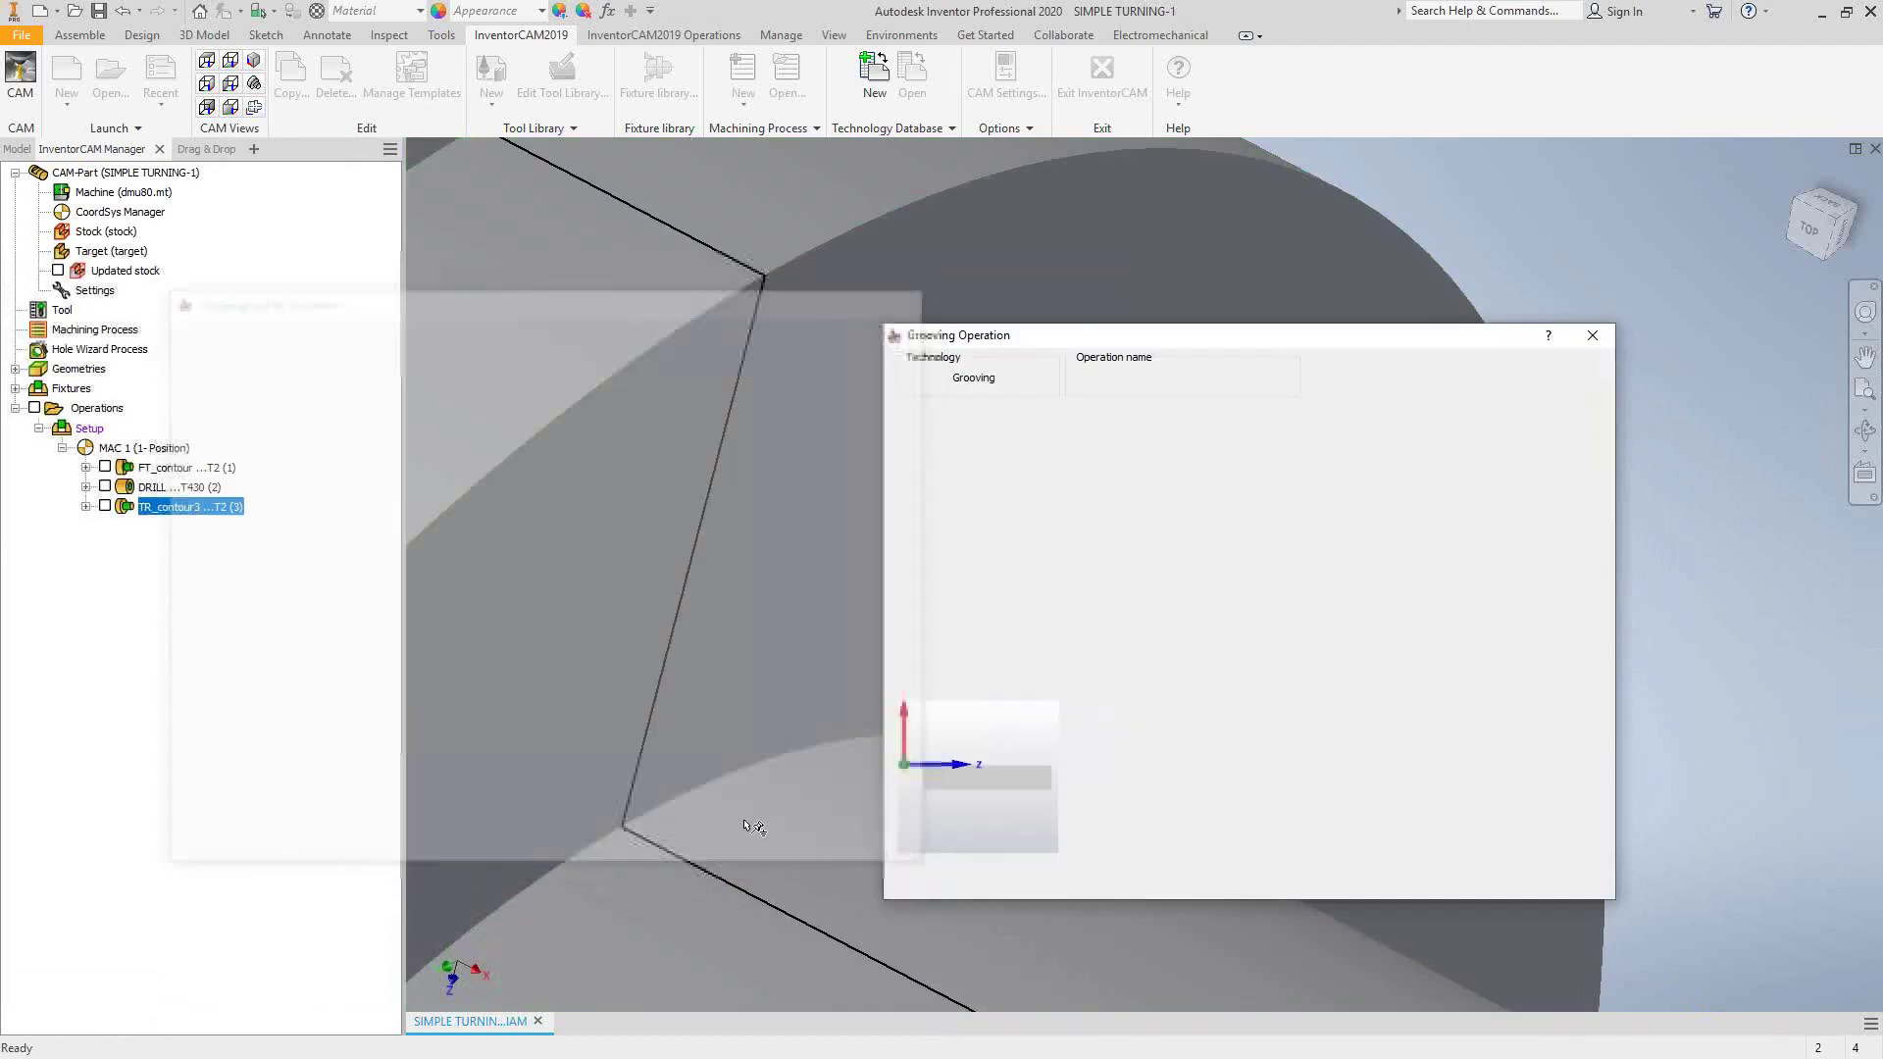
pyautogui.click(1476, 470)
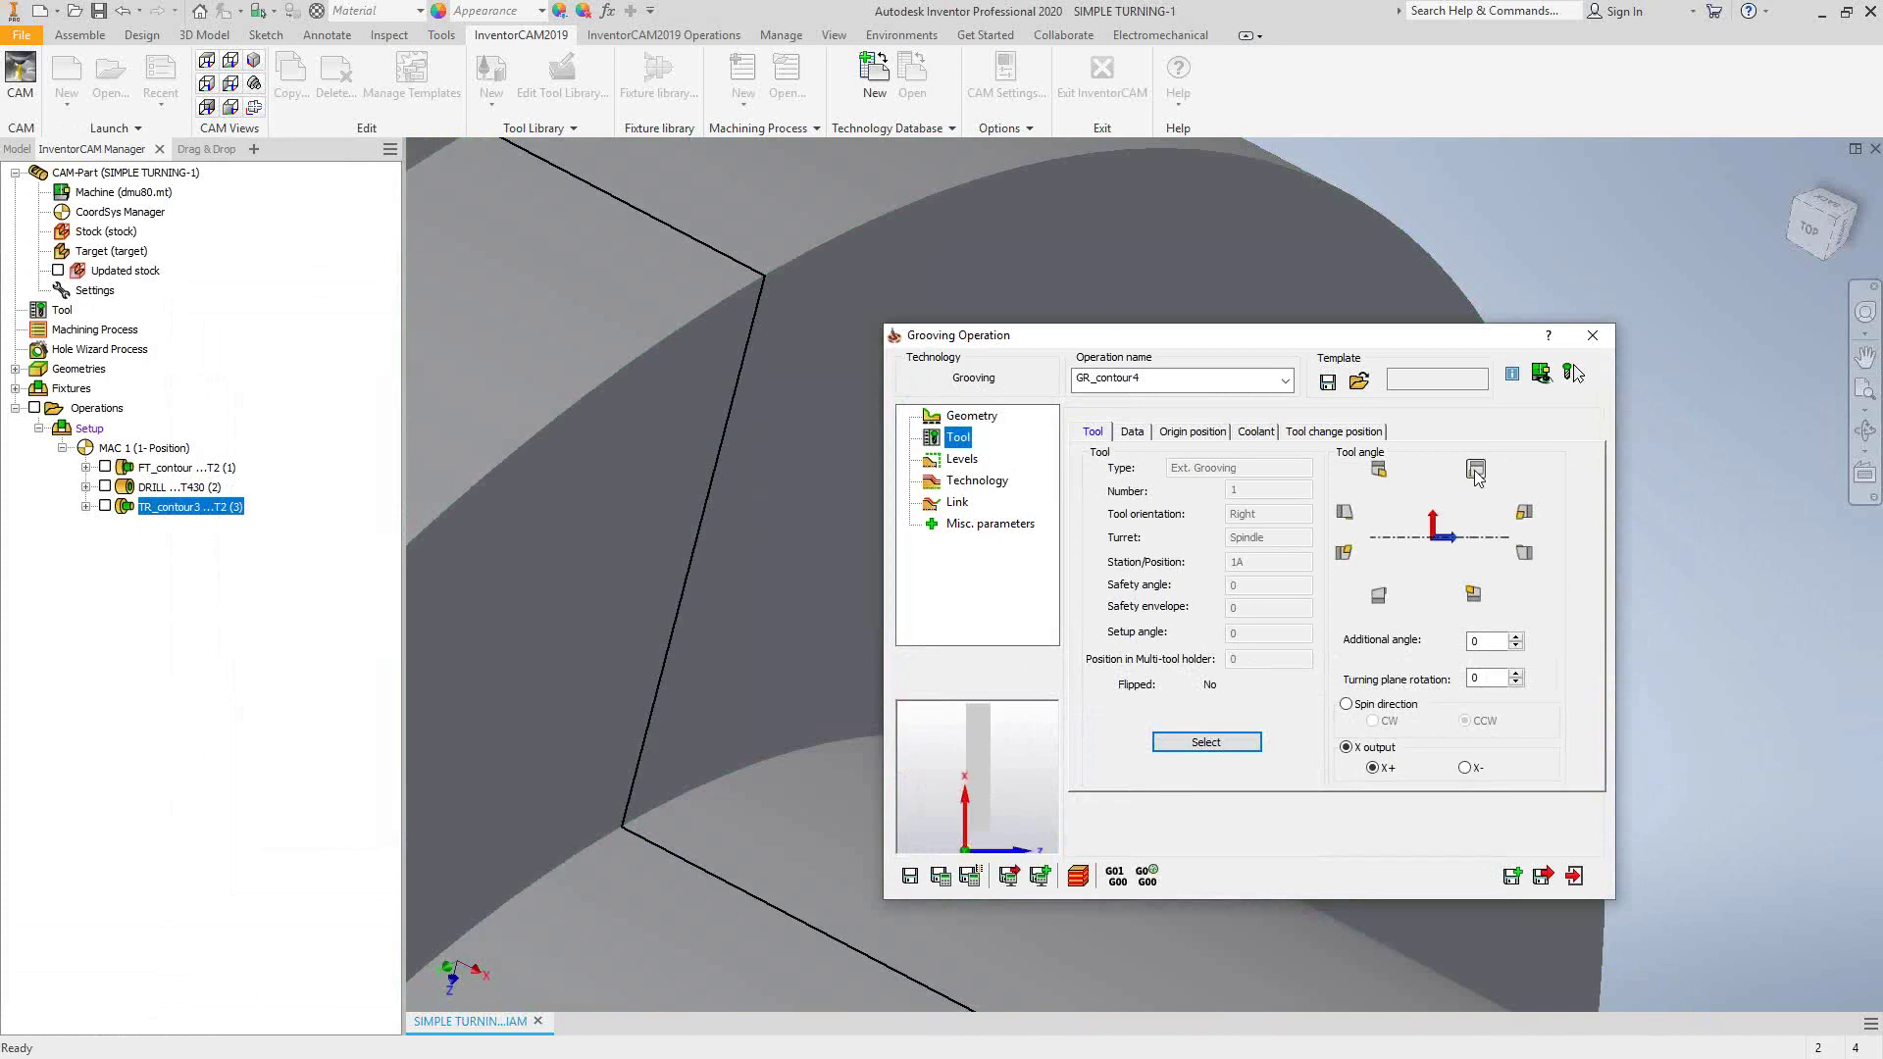
# Step: Review the grooving operation's safety distance, general mode choices and rough step down options, leaving the step down Constant
pyautogui.click(961, 460)
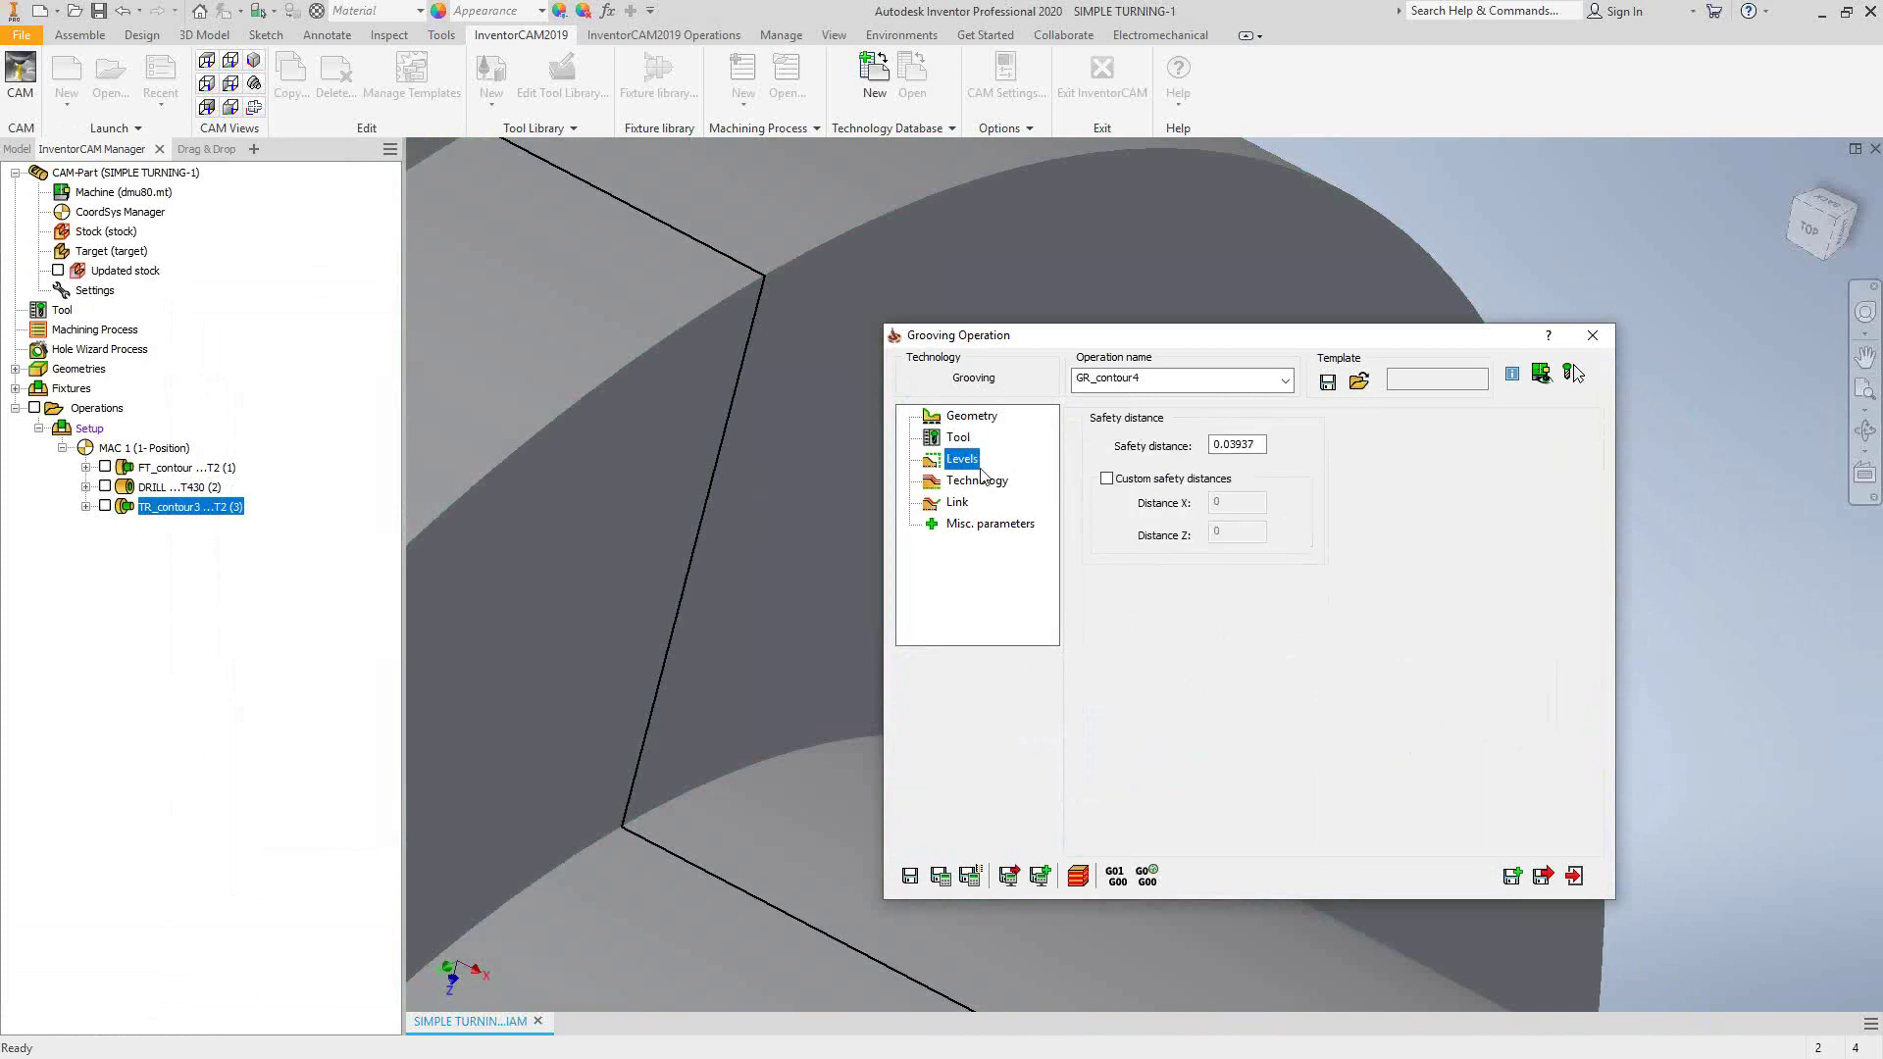
pyautogui.click(973, 484)
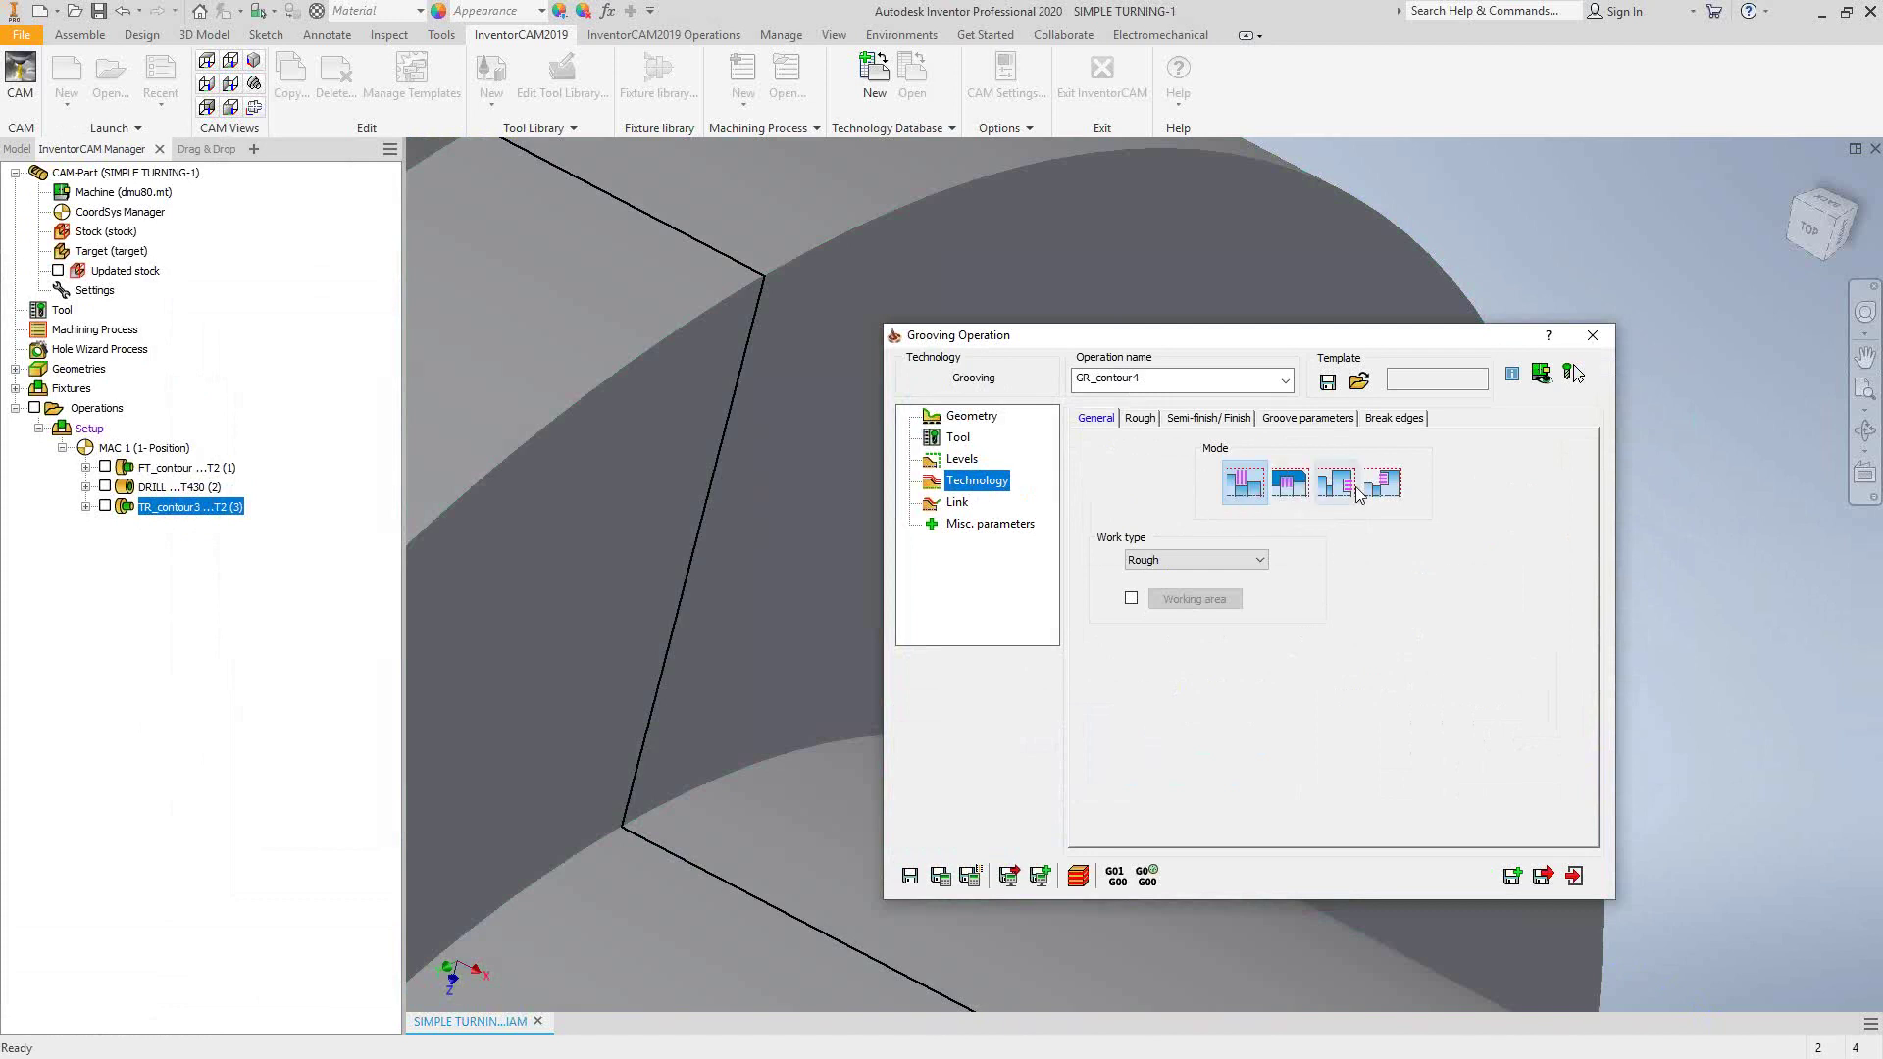
pyautogui.click(1142, 420)
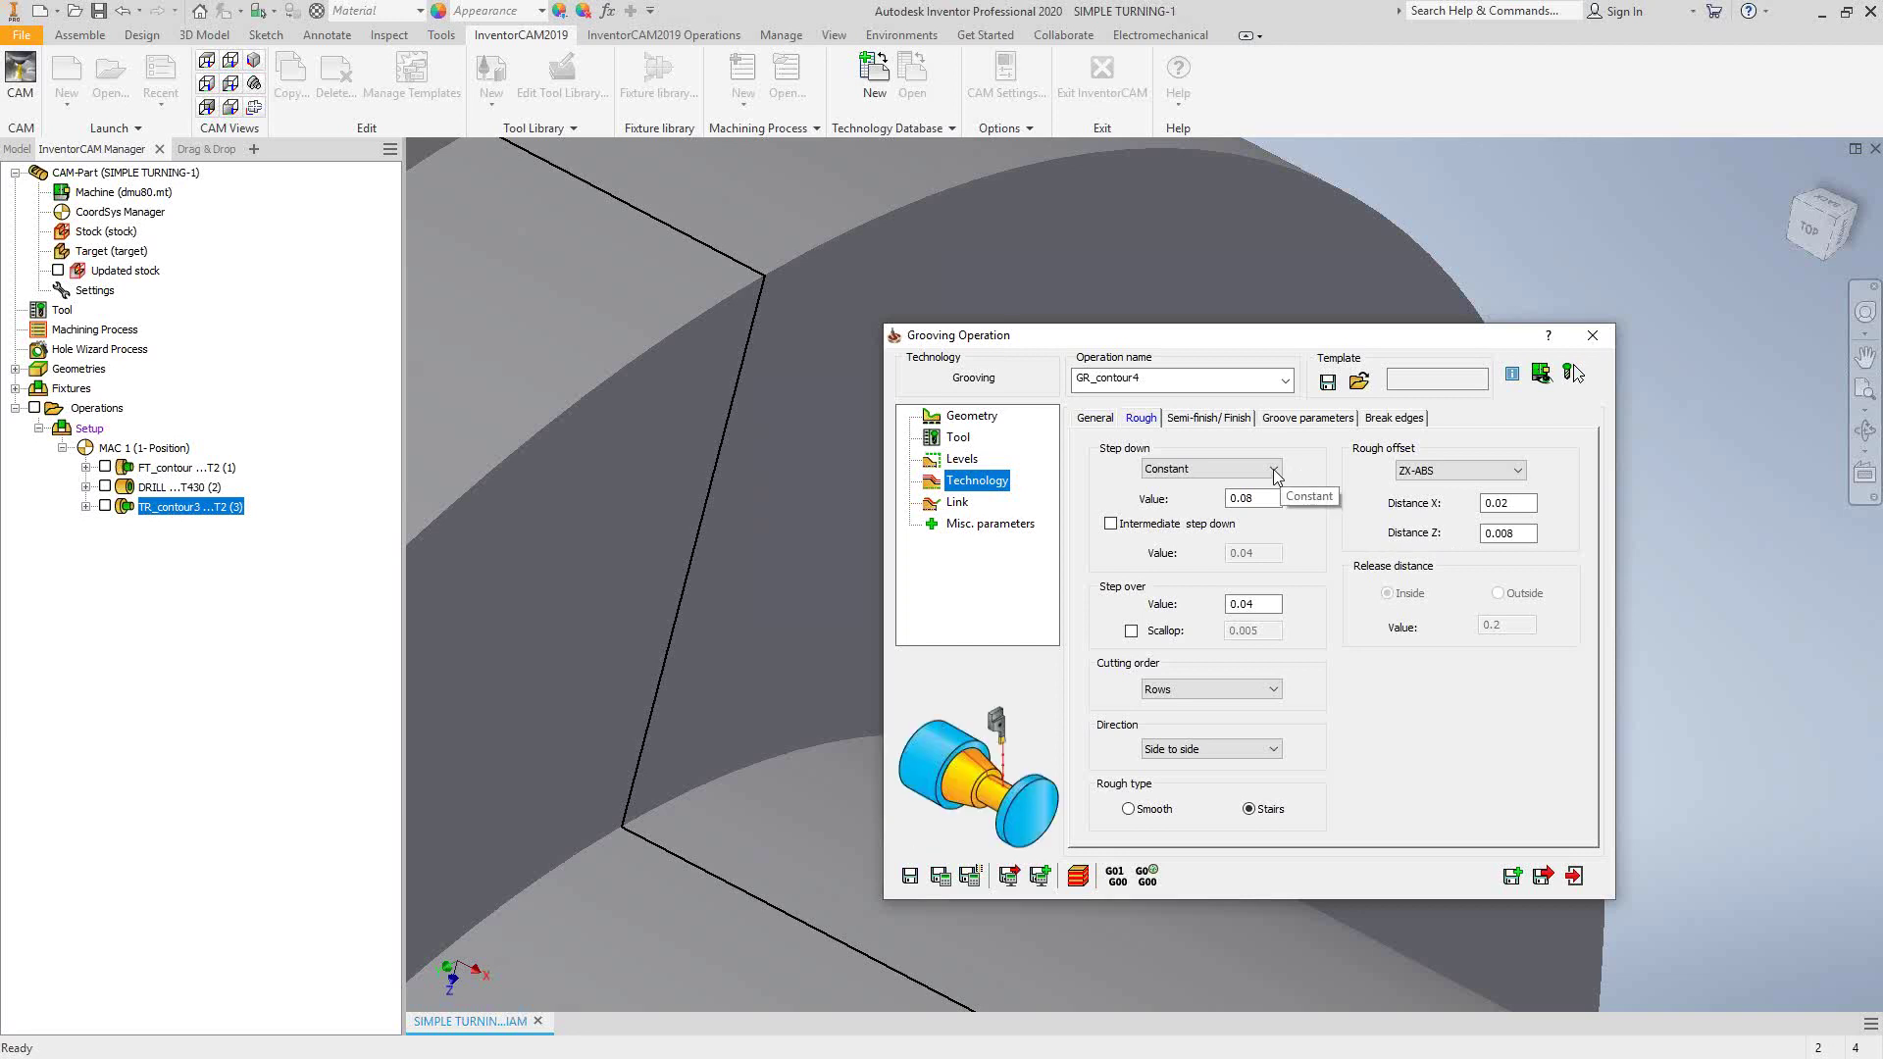
pyautogui.click(1277, 477)
pyautogui.click(1275, 486)
pyautogui.press('Tab')
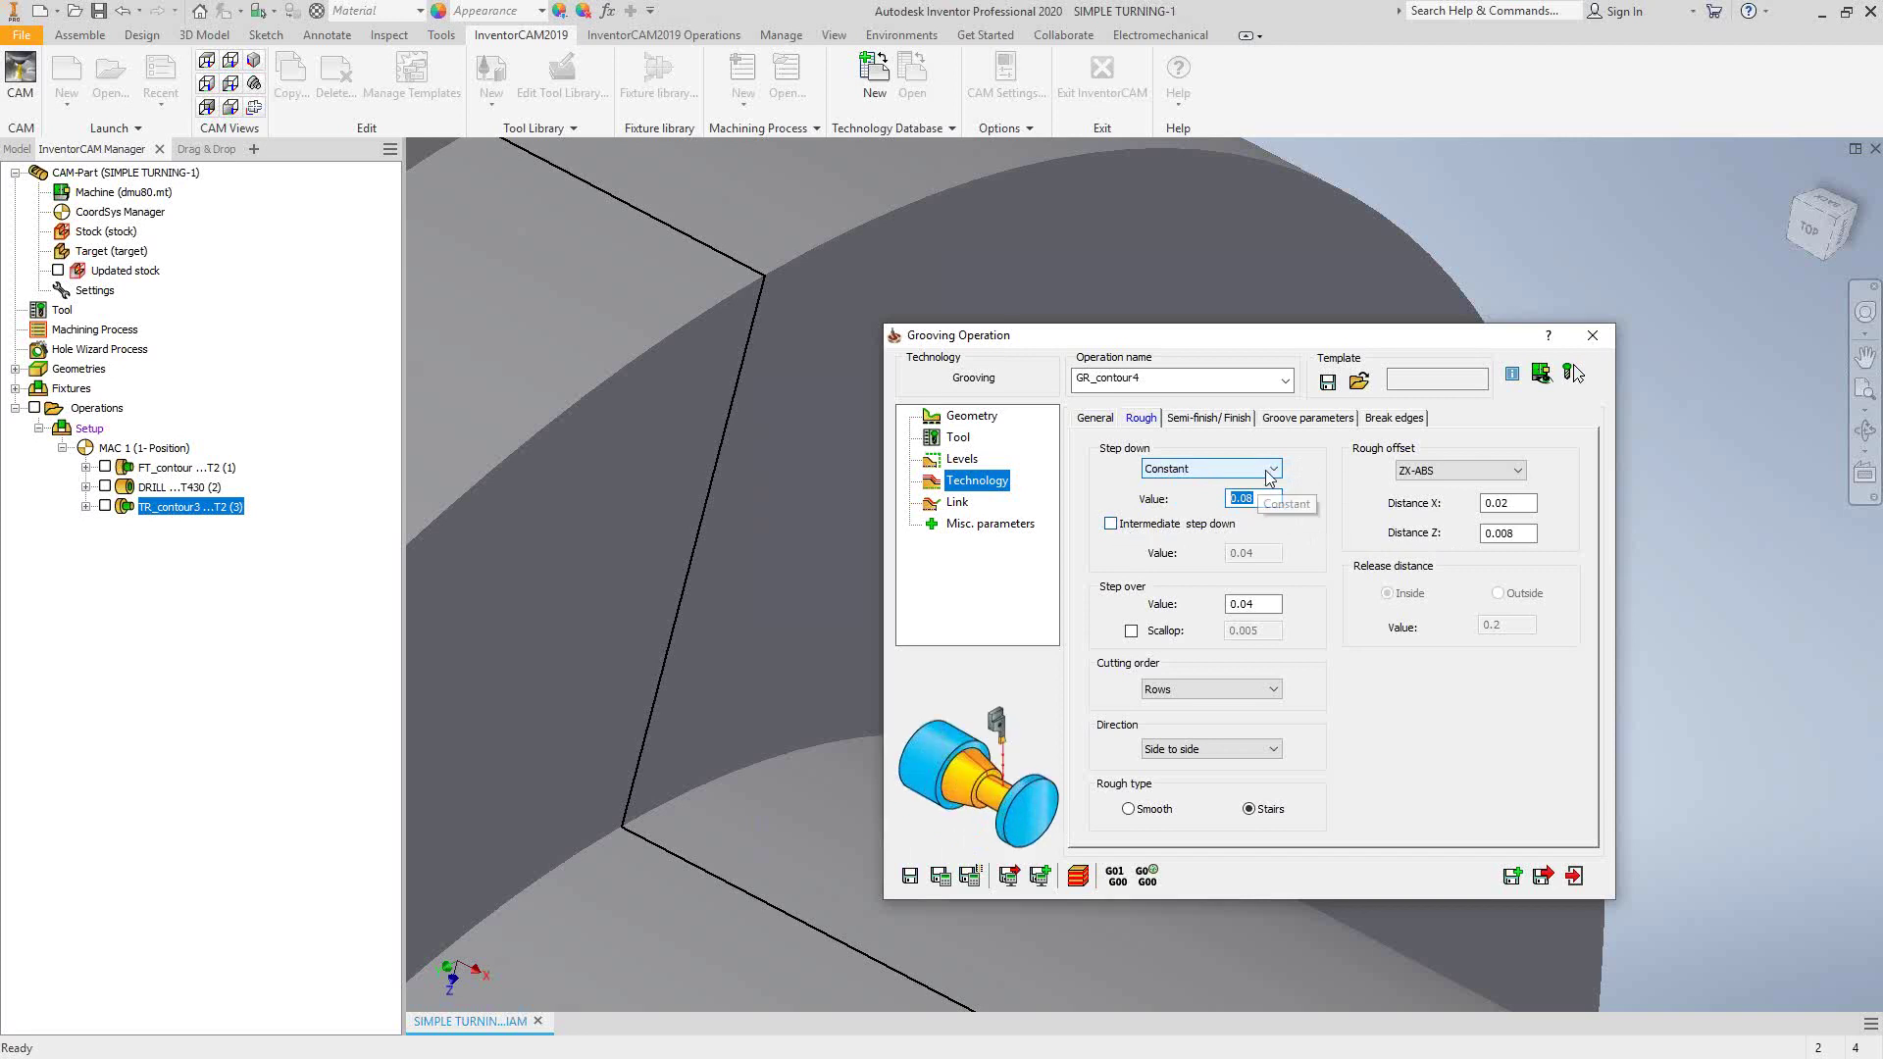
# Step: Examine the roughing step down types, step over value, cutting order and direction choices of the grooving operation, keeping the Constant step down
pyautogui.click(1271, 468)
pyautogui.click(1189, 501)
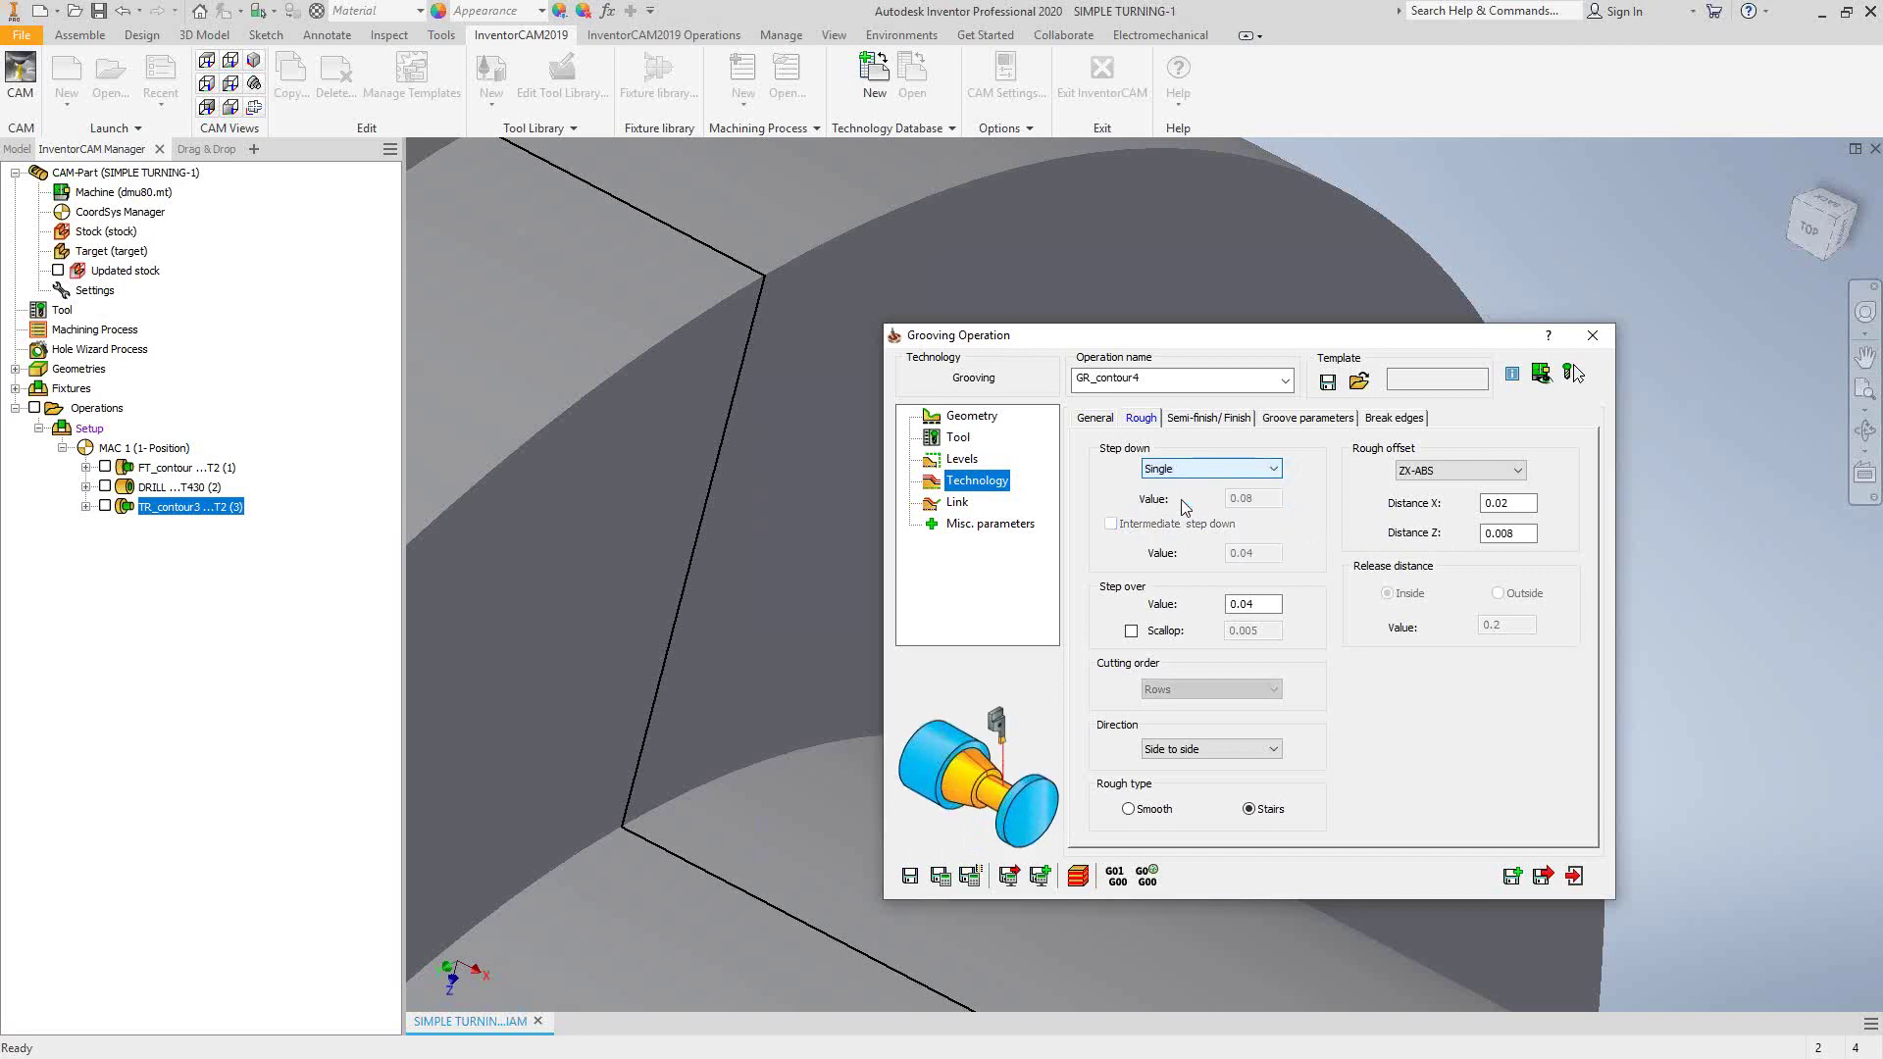
pyautogui.click(1271, 469)
pyautogui.click(1237, 486)
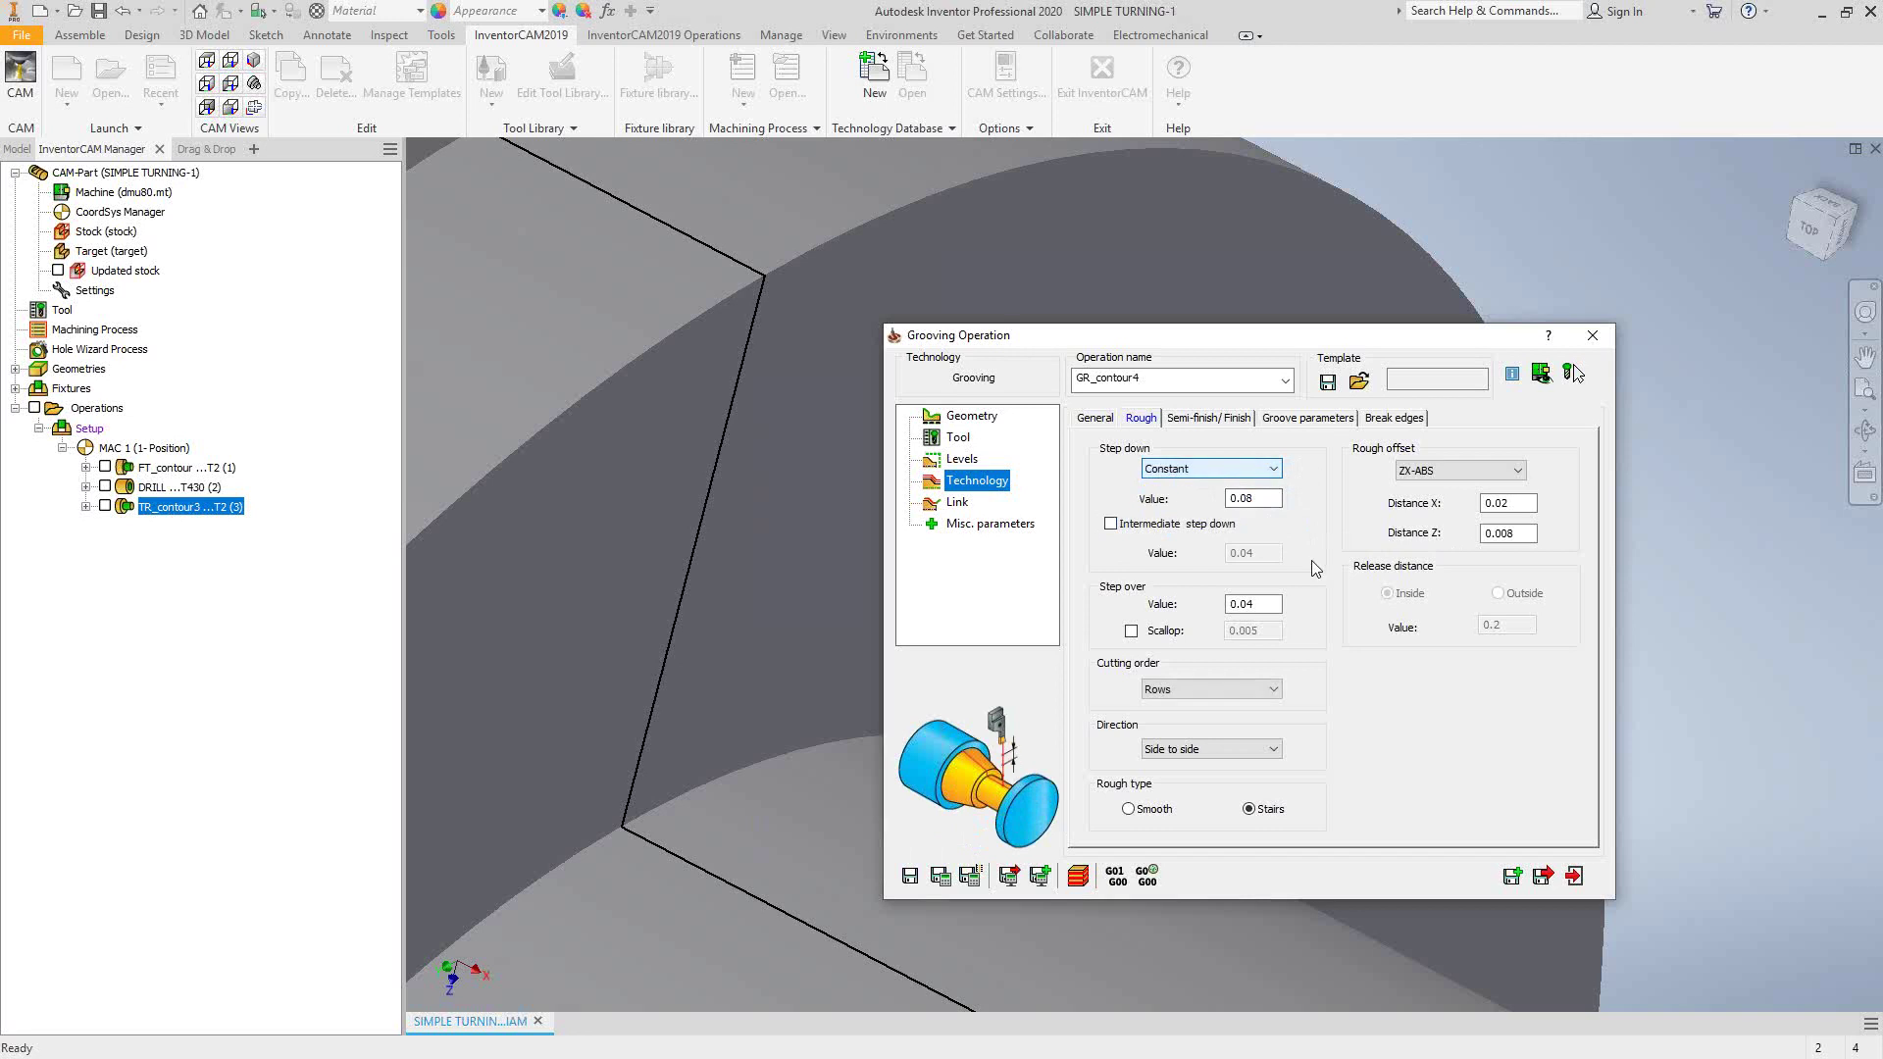
pyautogui.moveTo(1259, 604); pyautogui.dragTo(1225, 604)
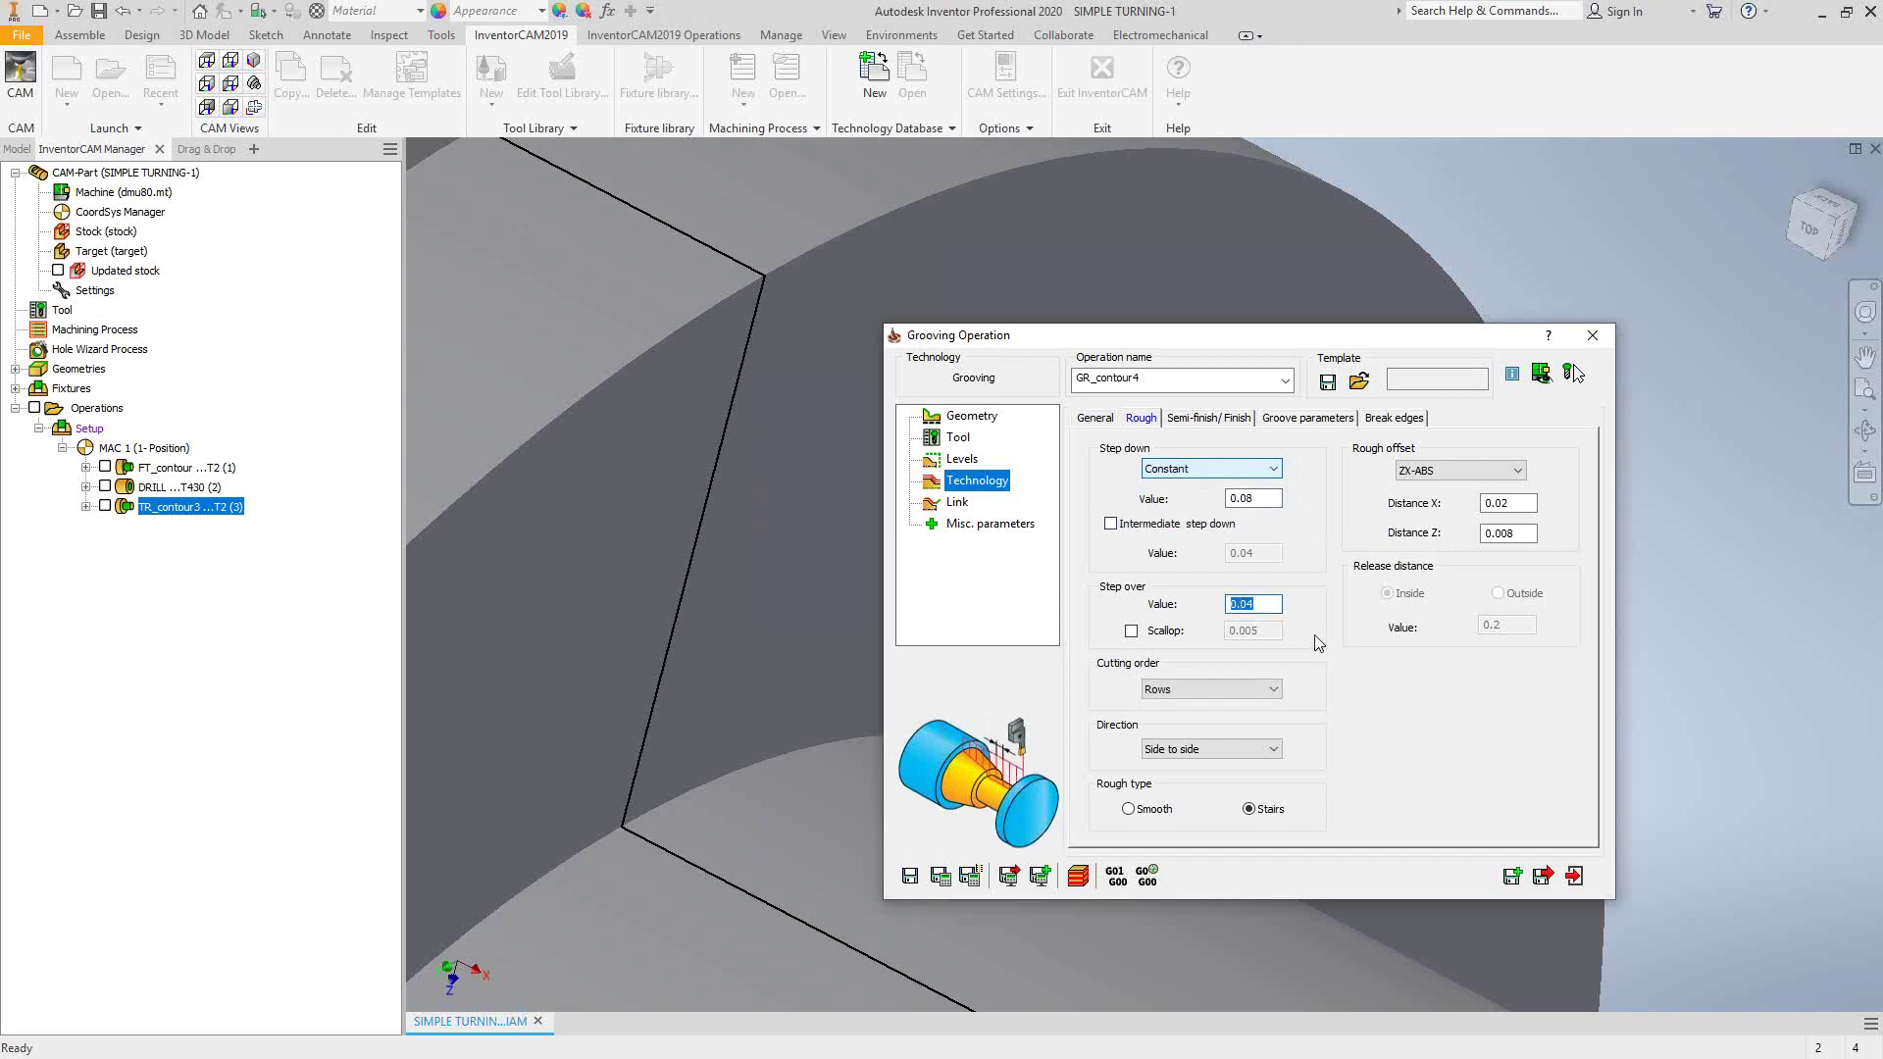
pyautogui.click(1265, 692)
pyautogui.click(1264, 691)
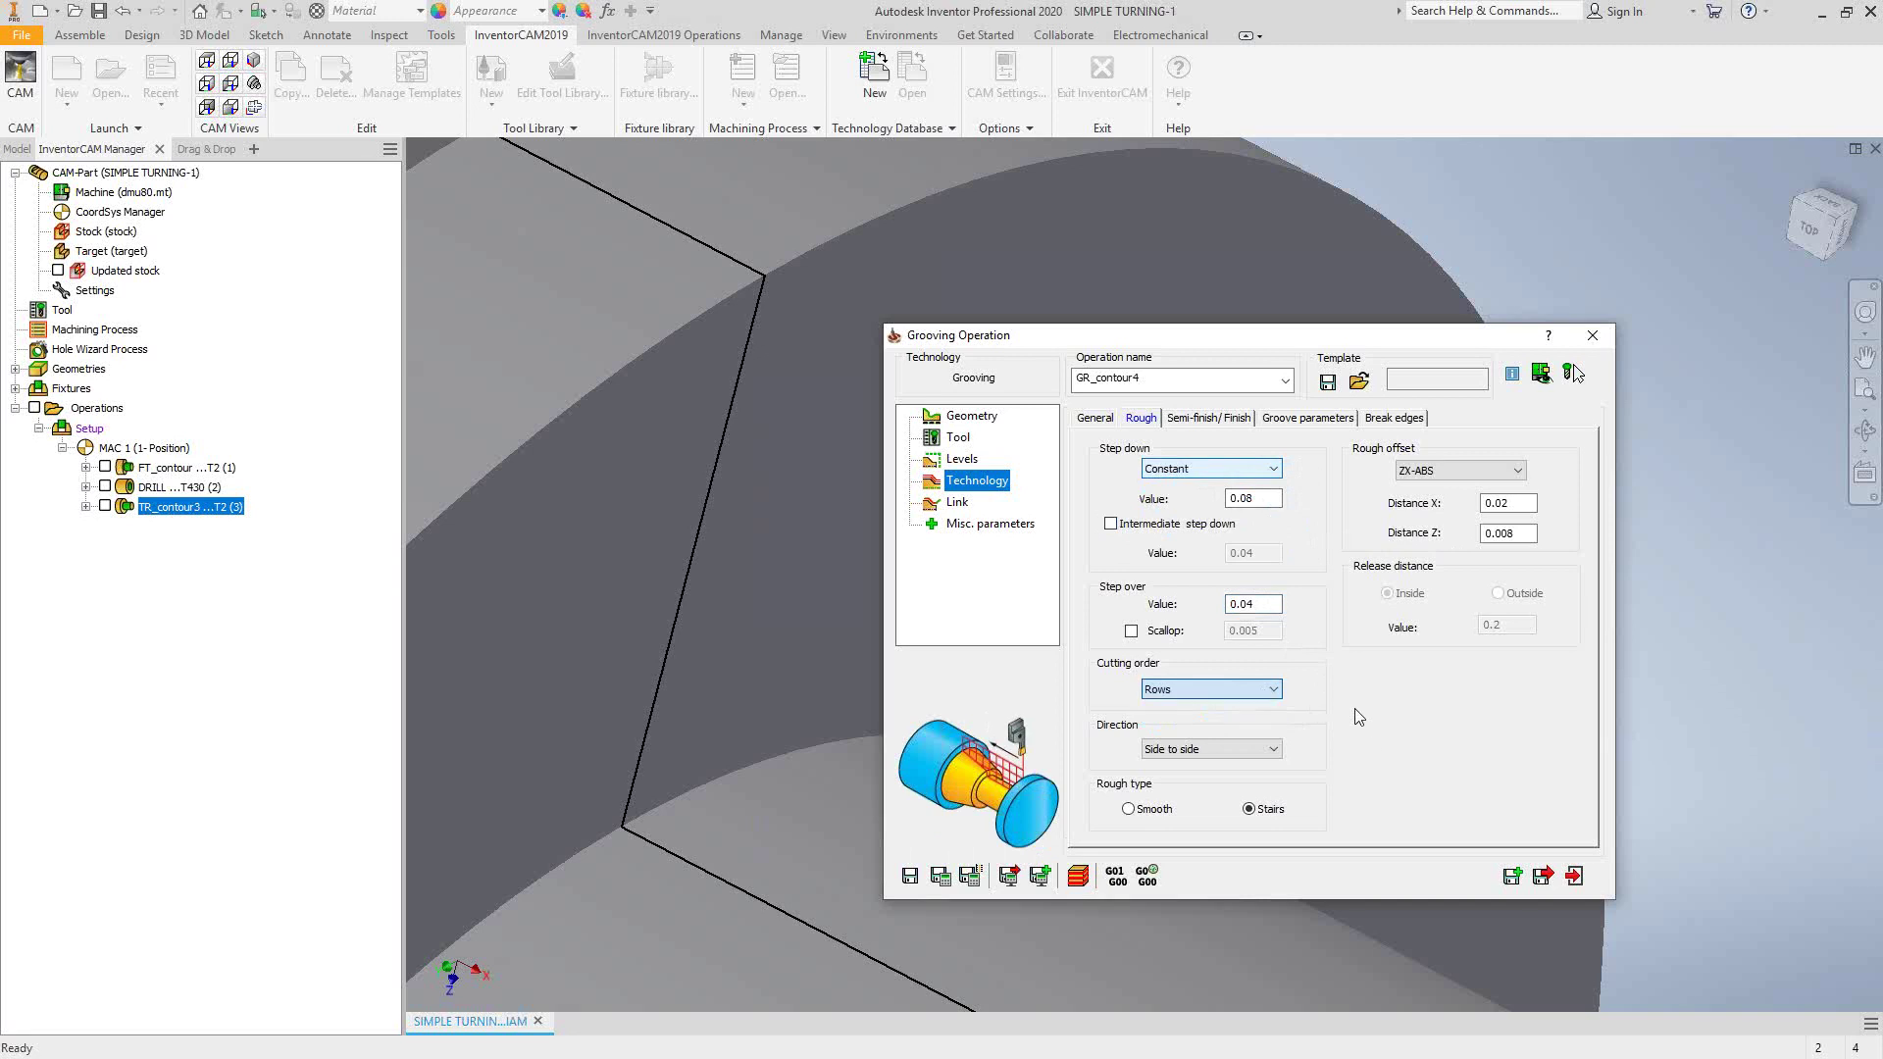
pyautogui.click(1278, 751)
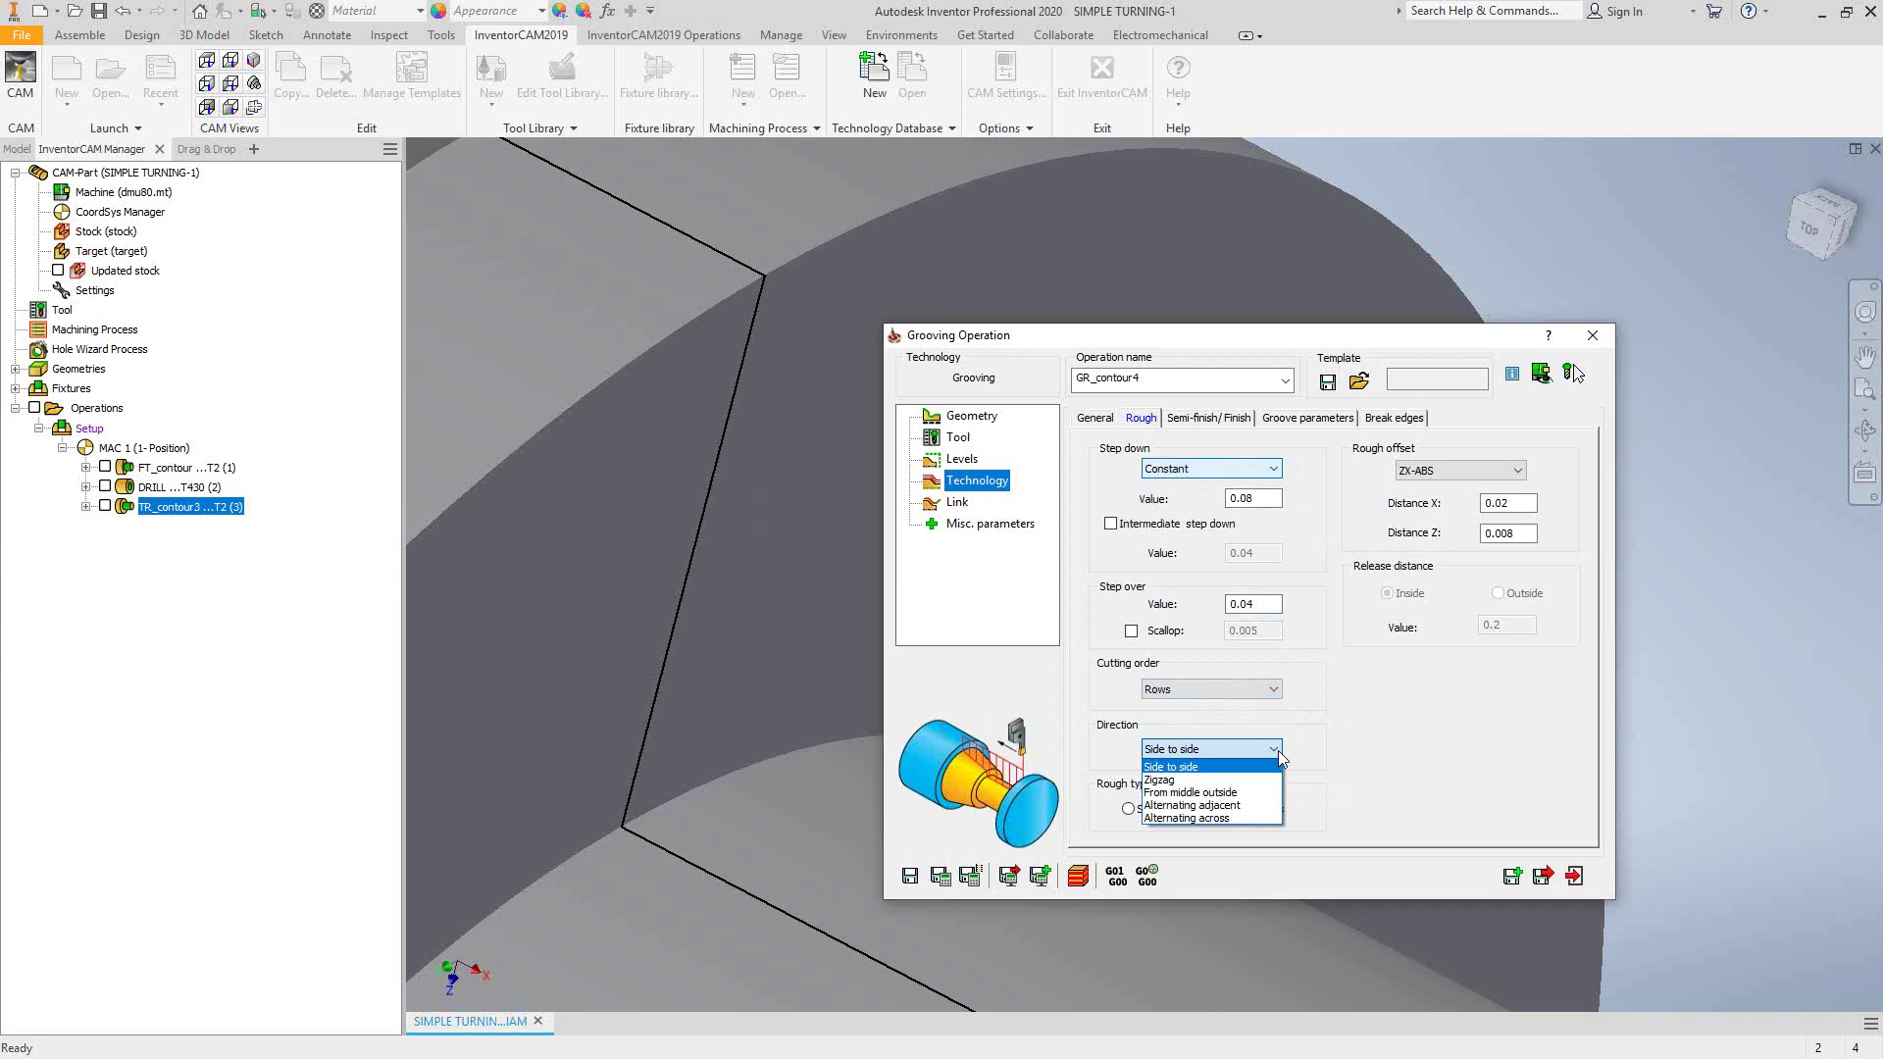
pyautogui.click(1278, 750)
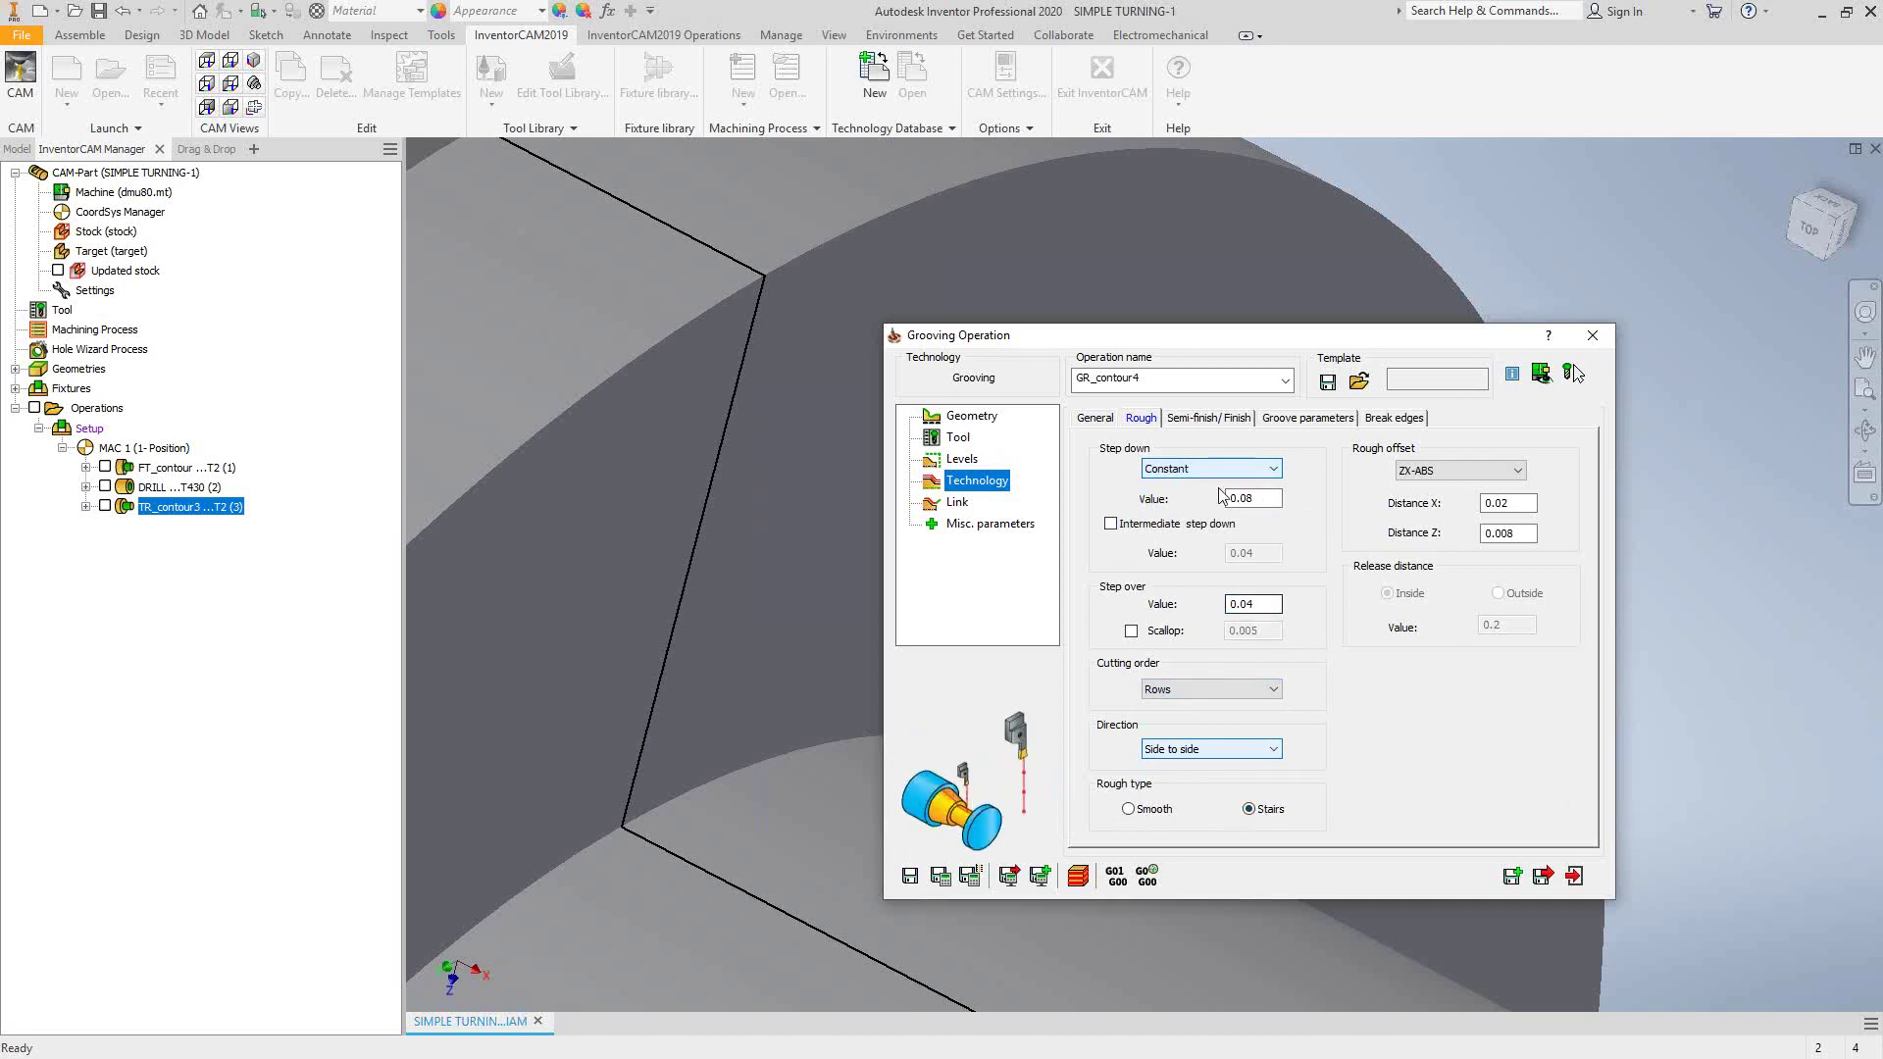
# Step: Review the grooving operation's semi-finish and finish, groove parameter, break edges and link settings
pyautogui.click(1211, 418)
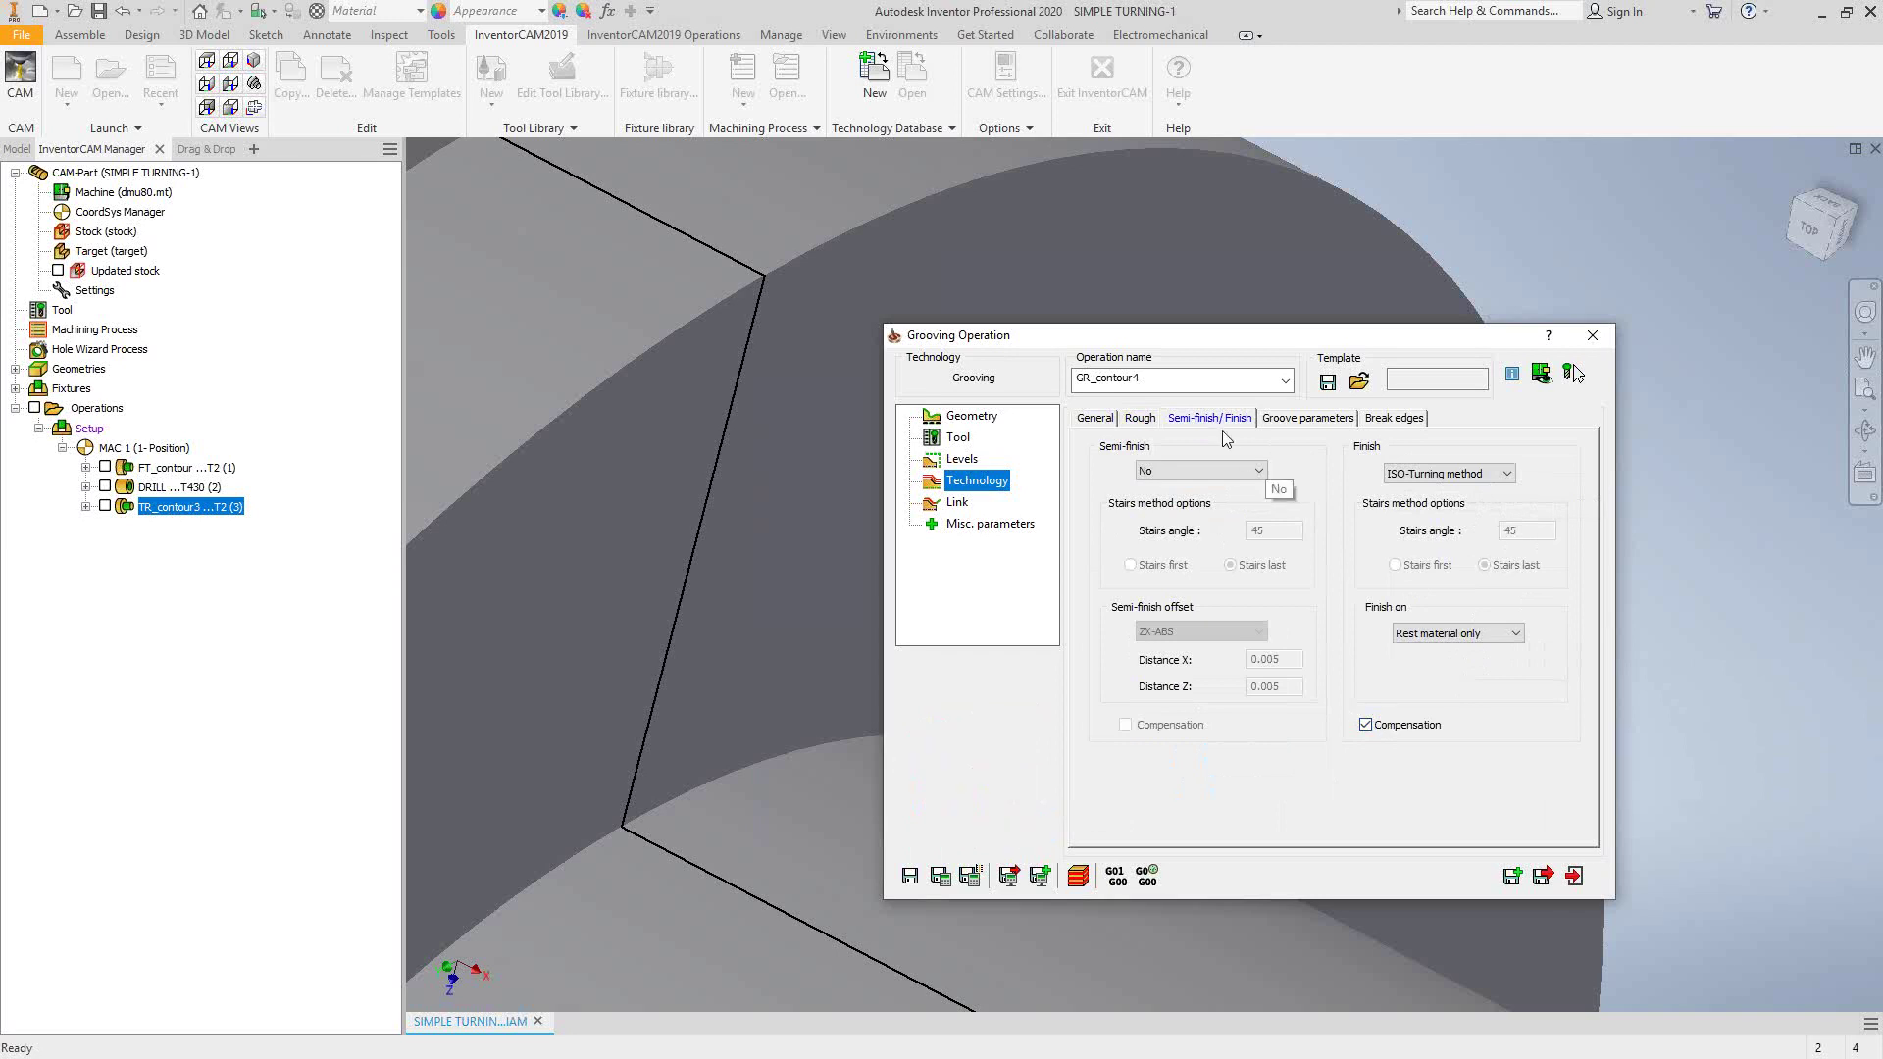
pyautogui.click(1324, 419)
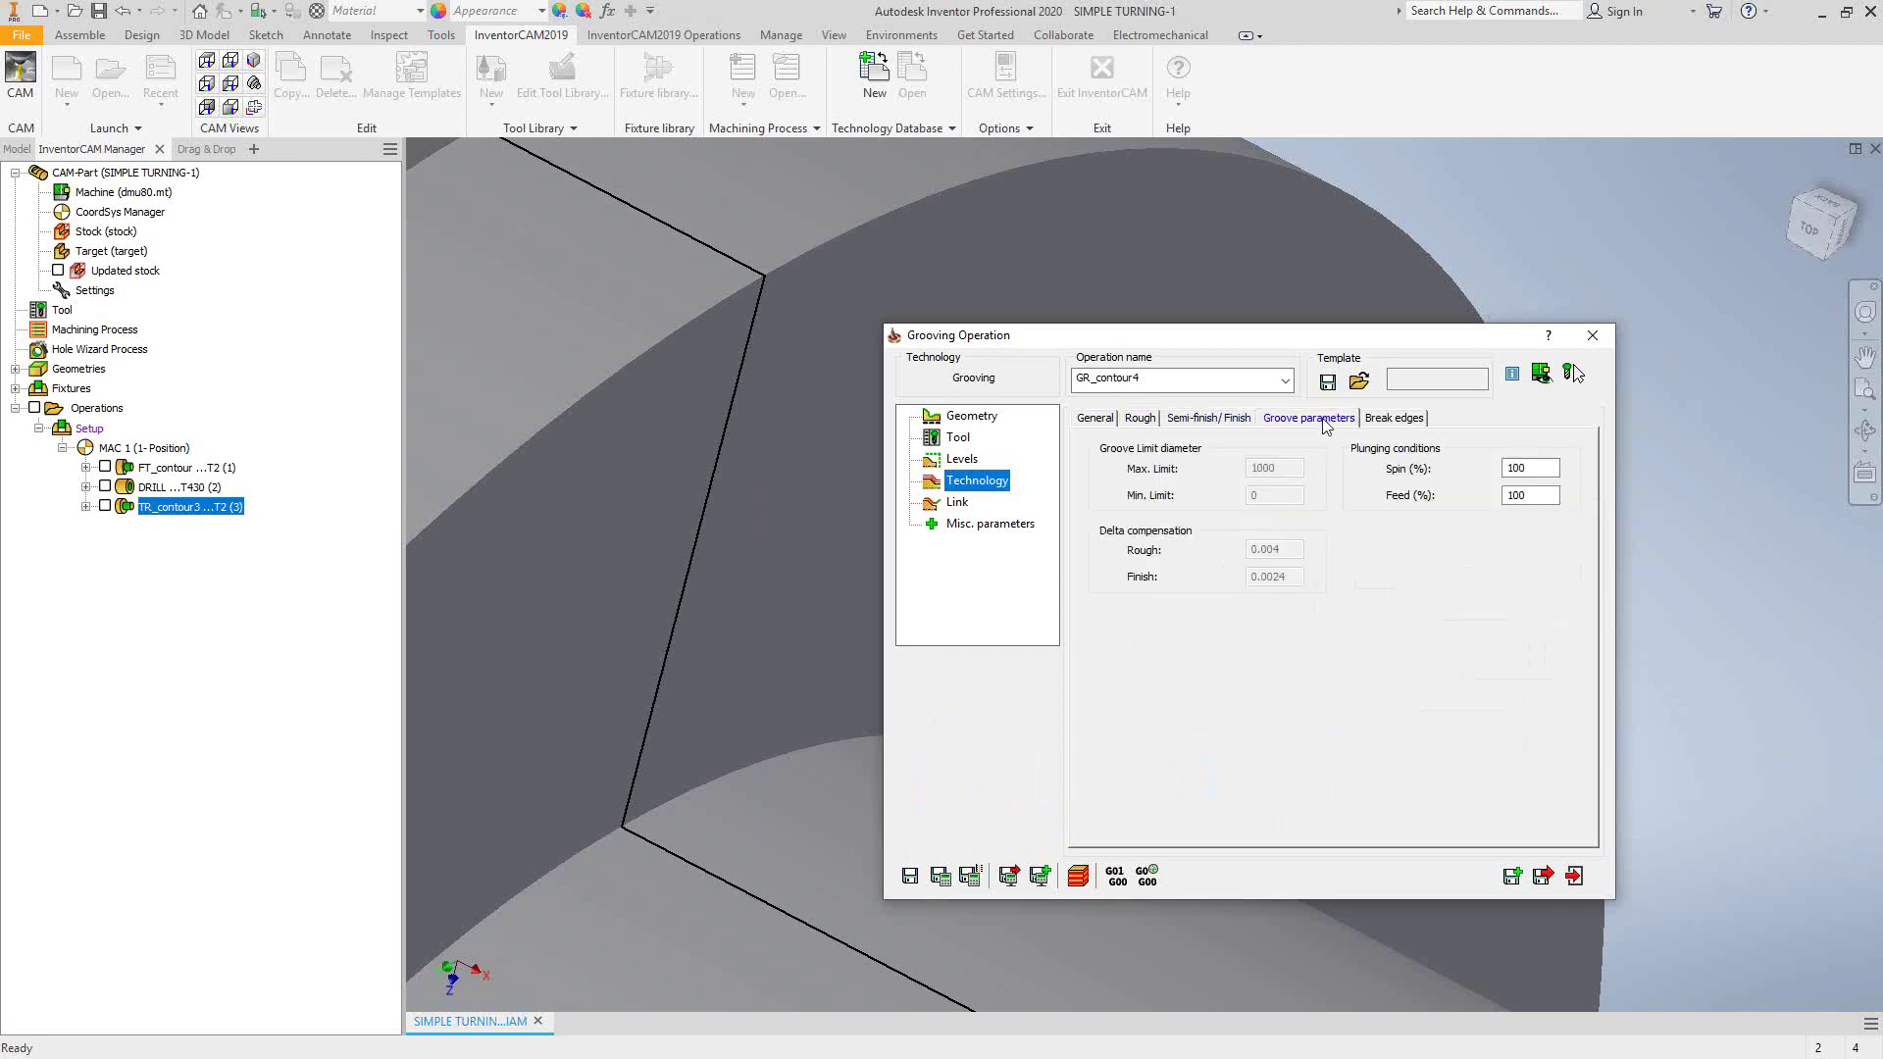
pyautogui.doubleClick(1532, 467)
pyautogui.doubleClick(1545, 494)
pyautogui.click(1395, 419)
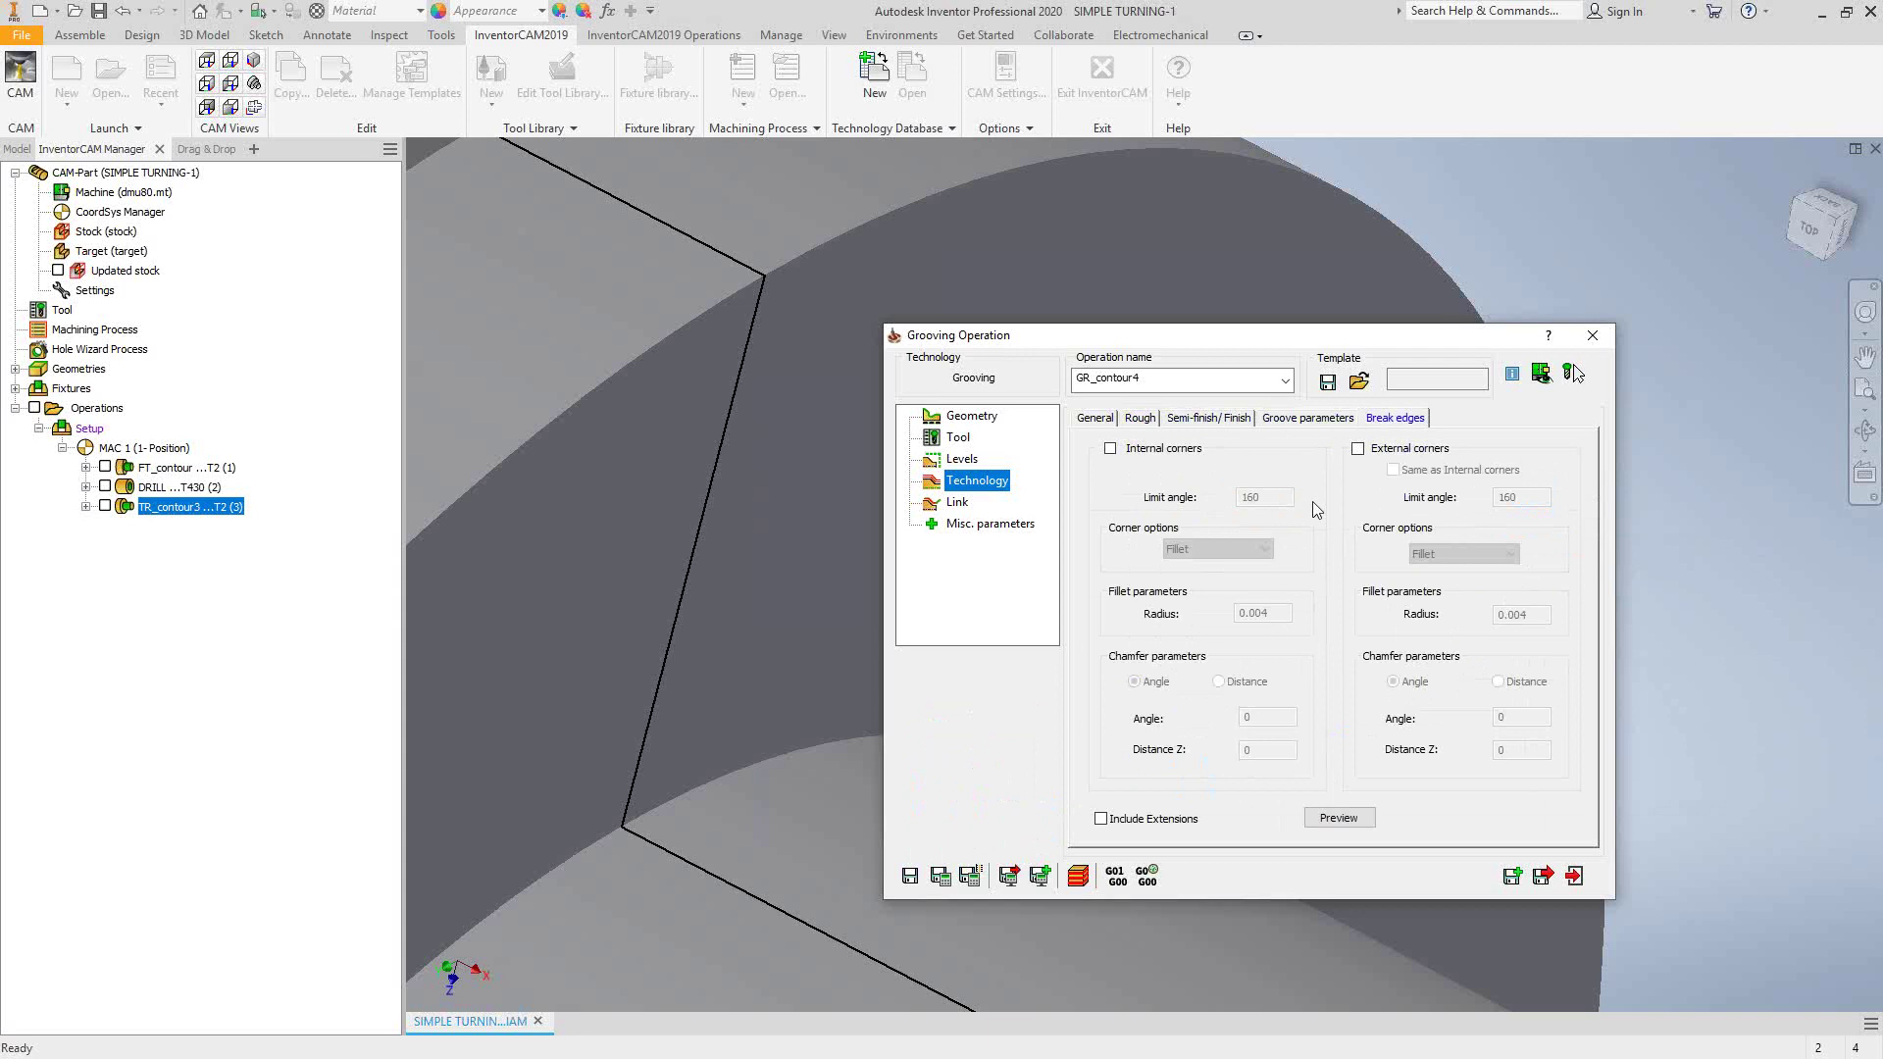
pyautogui.click(957, 503)
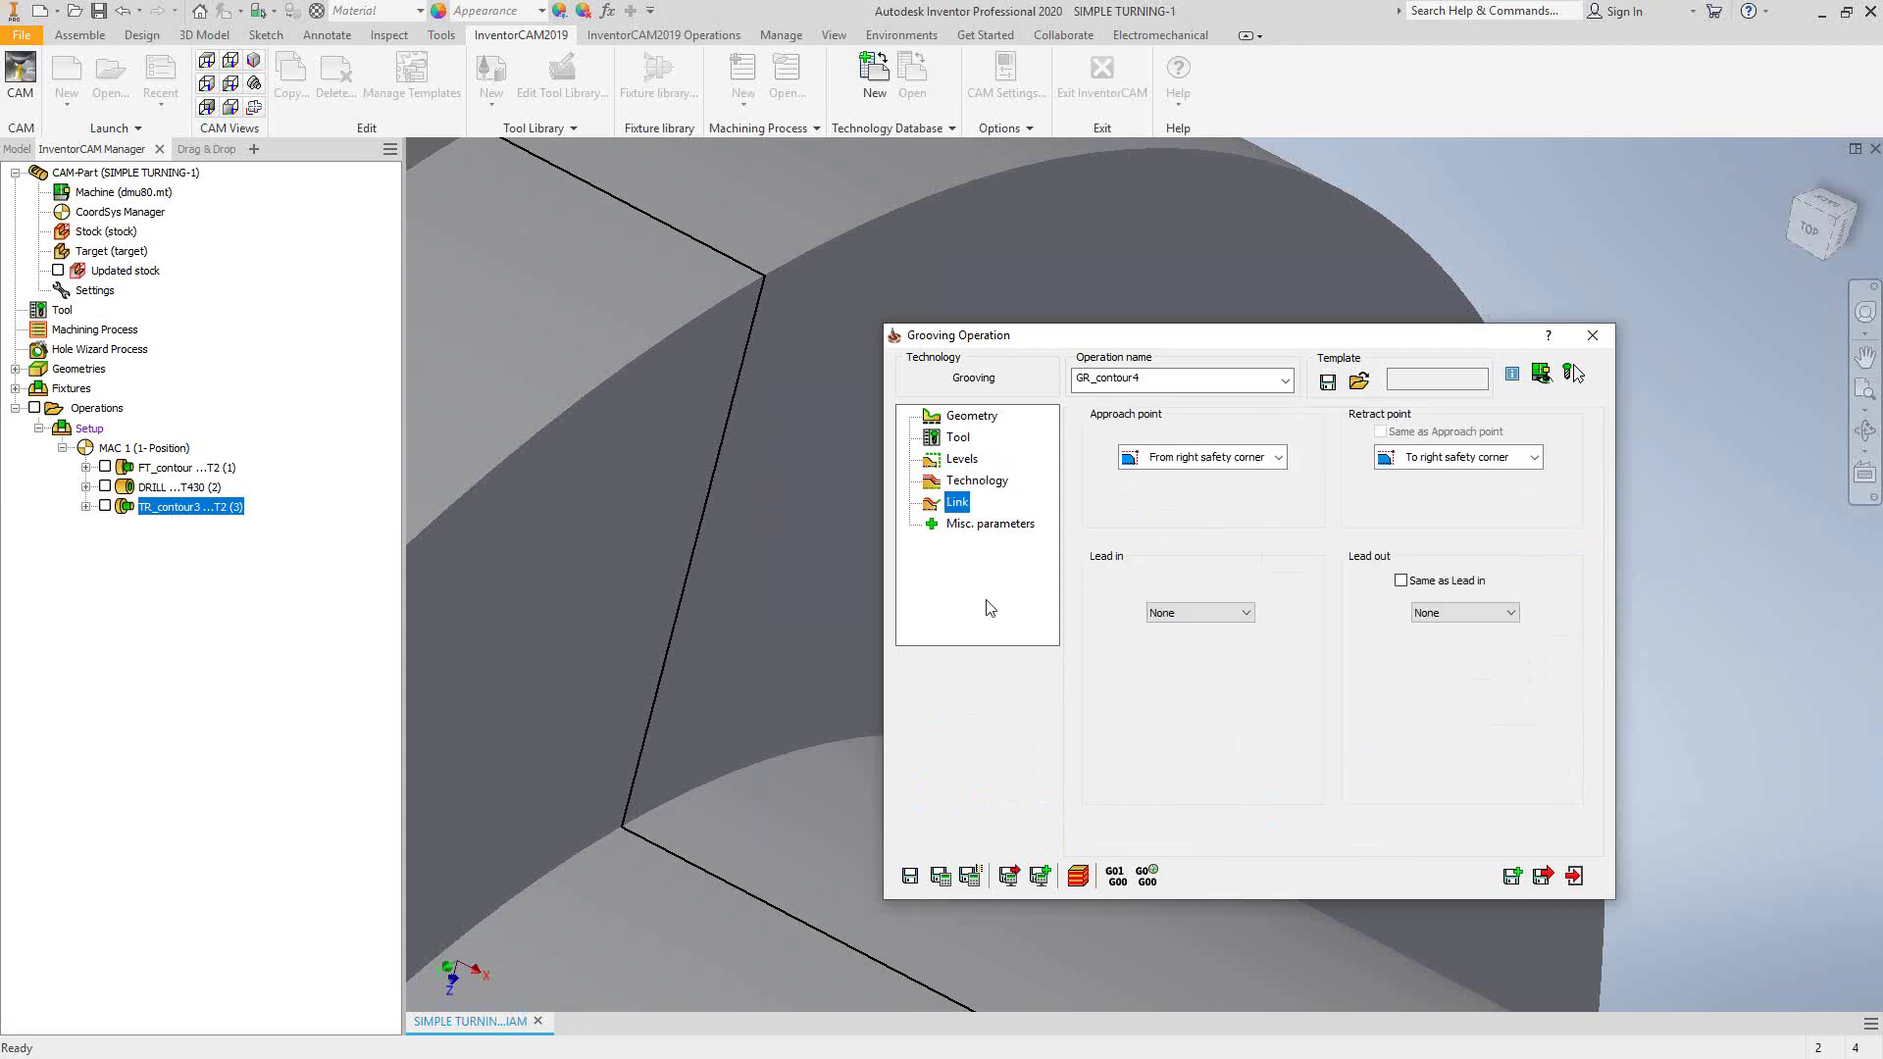
# Step: Save and calculate the grooving operation, close it, and check its toolpath on the model before hiding the toolpath
pyautogui.click(939, 876)
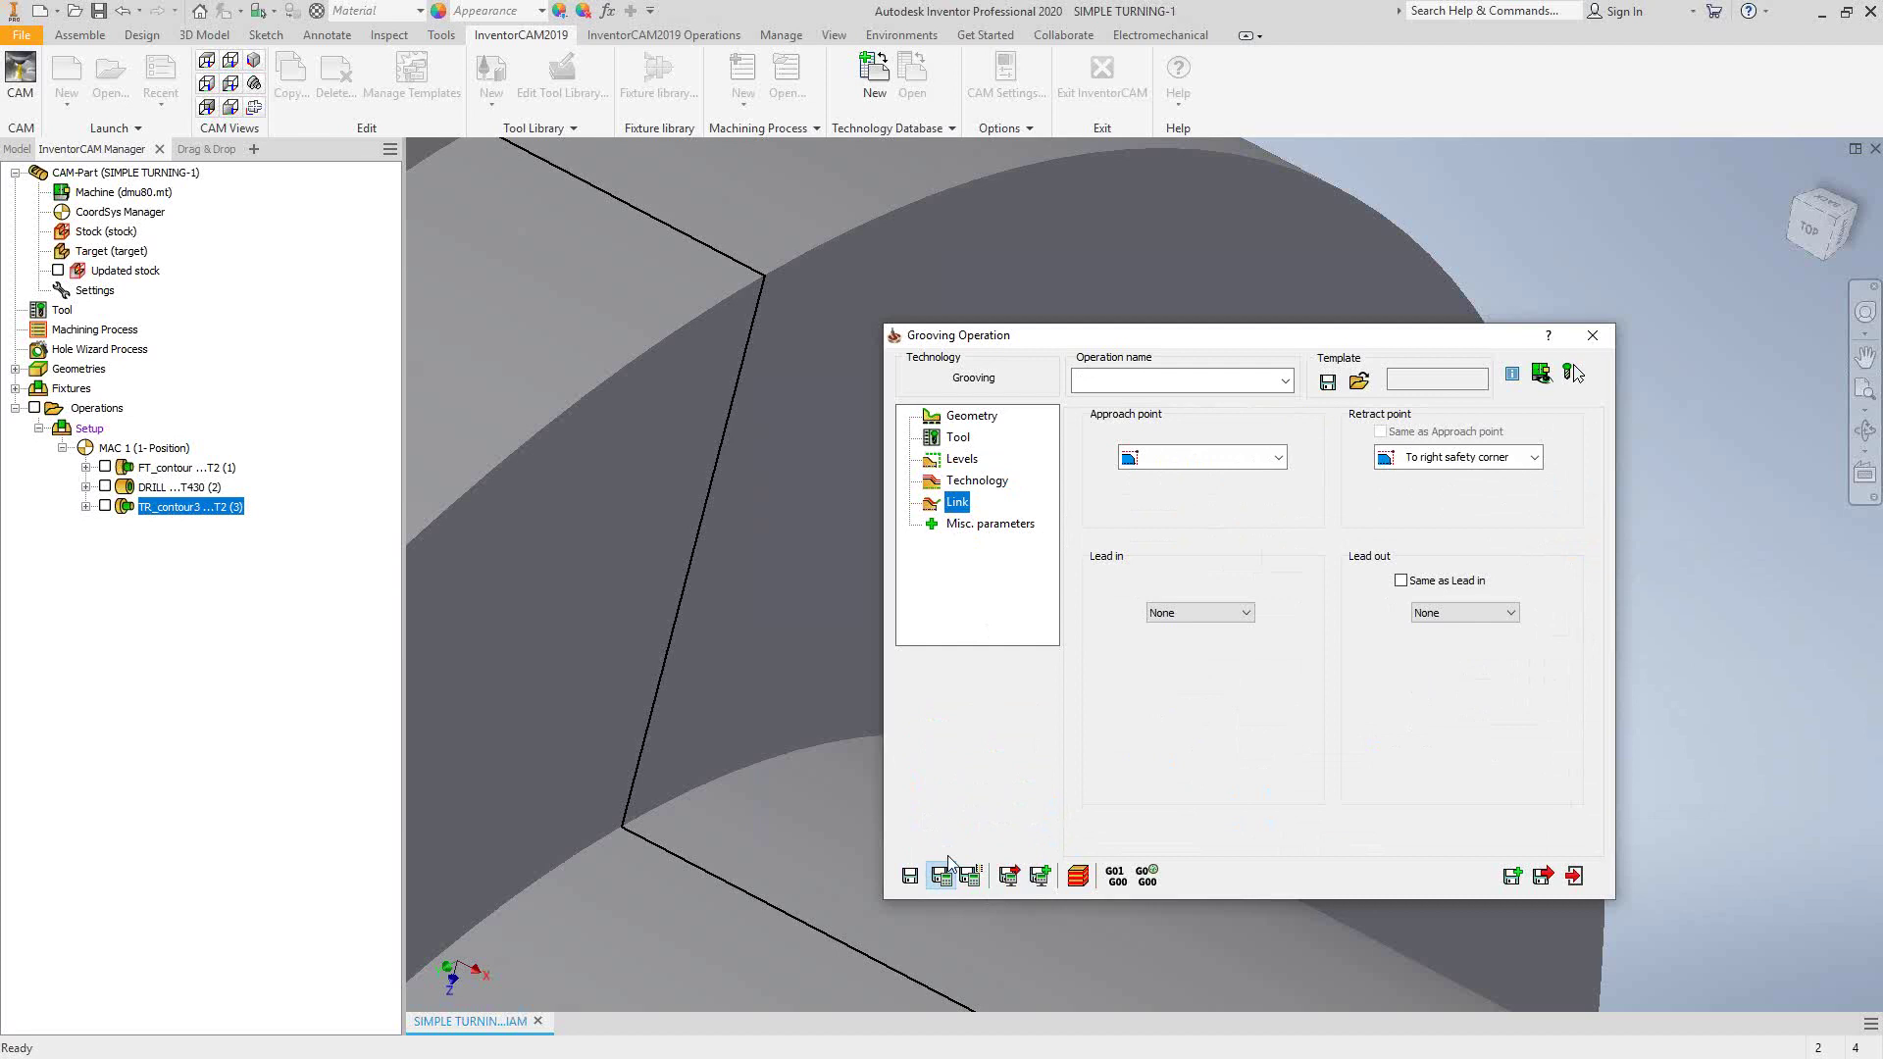
pyautogui.click(1574, 876)
pyautogui.scroll(5, 1688, 711)
pyautogui.scroll(2, 1692, 741)
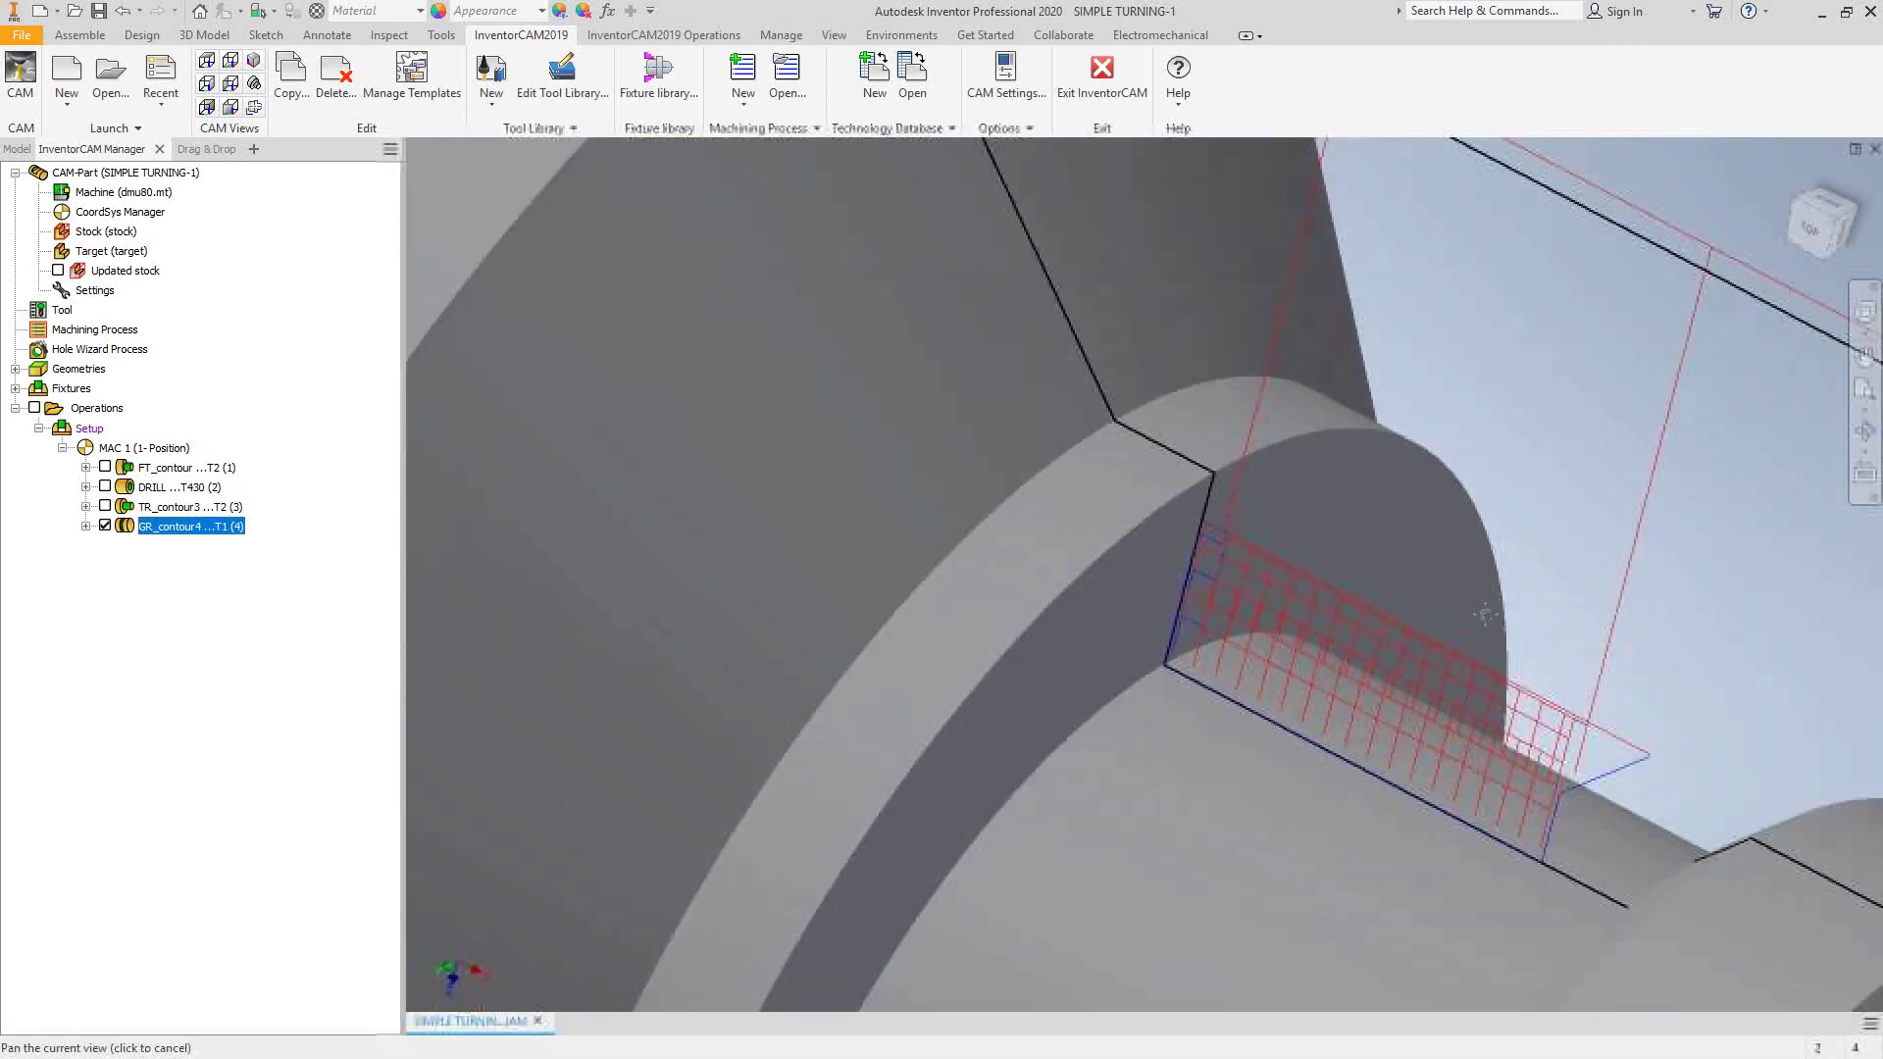
pyautogui.keyDown('shift'); pyautogui.moveTo(1693, 741); pyautogui.dragTo(1161, 396, button='middle'); pyautogui.keyUp('shift')
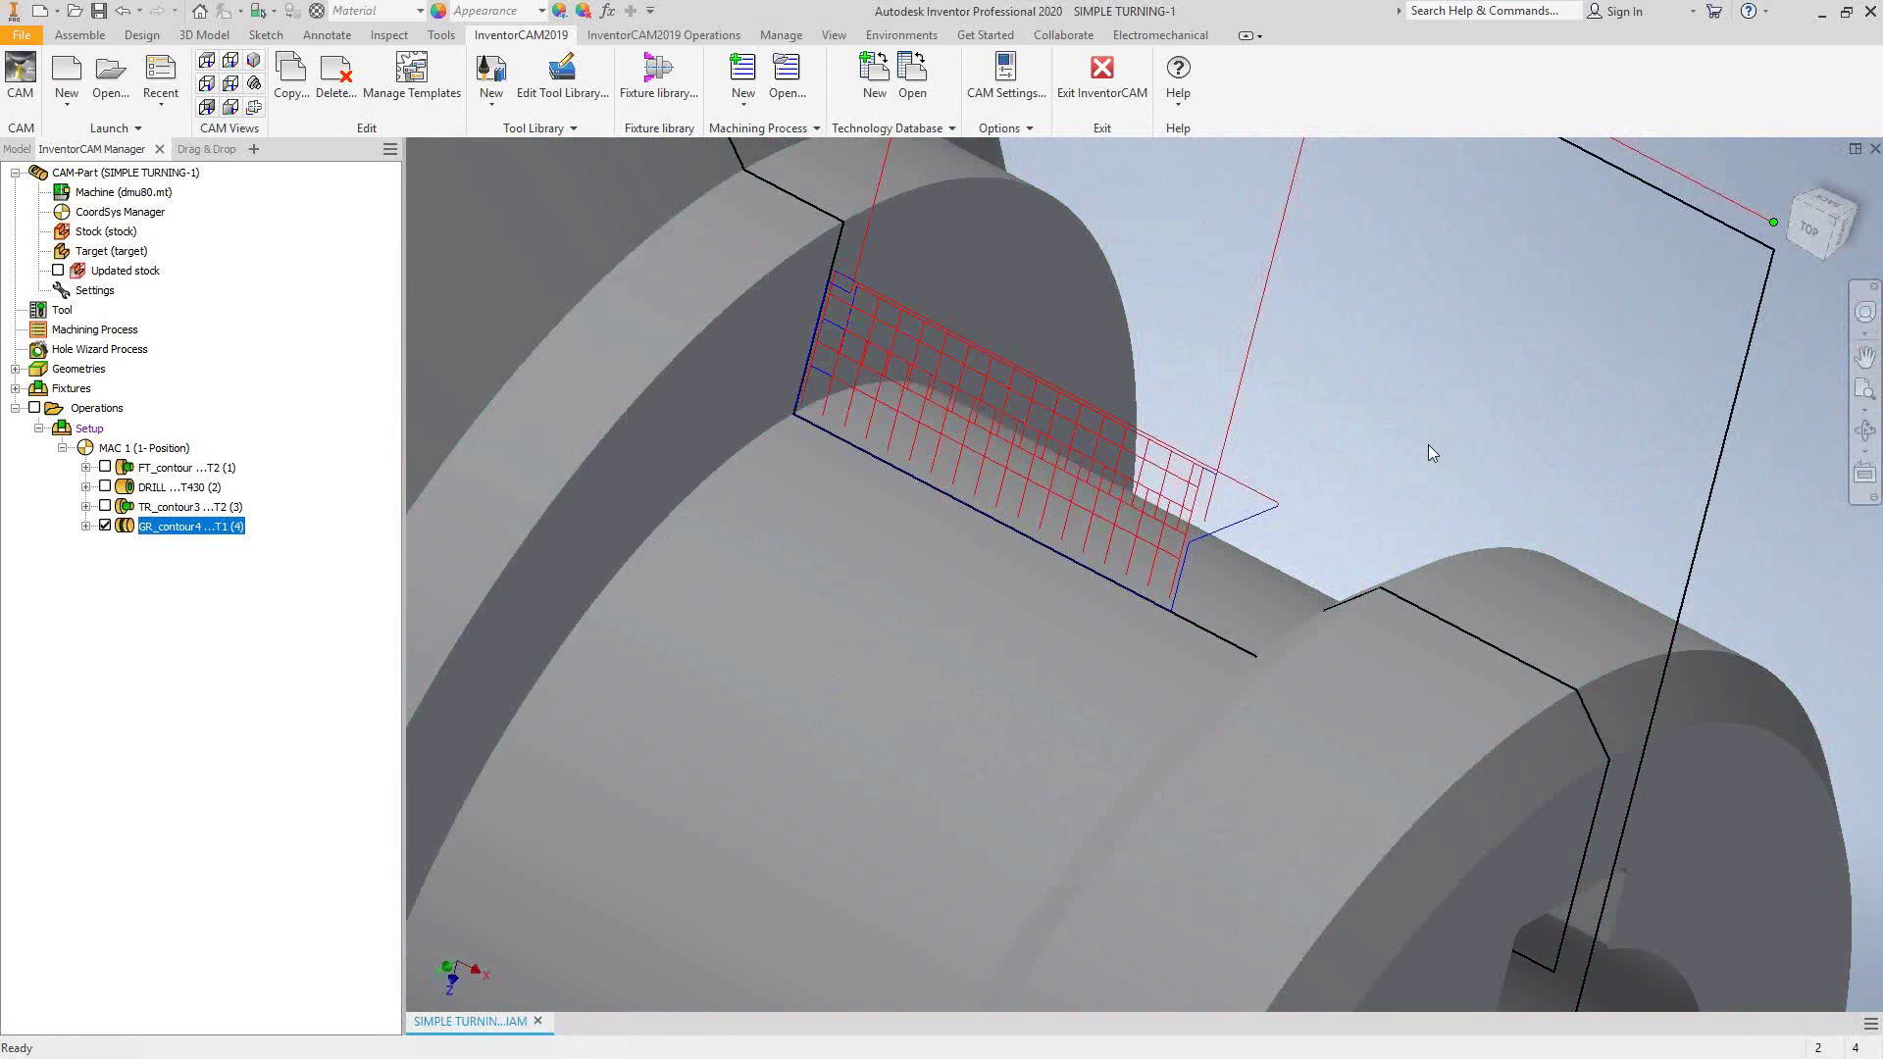
pyautogui.scroll(5, 1427, 444)
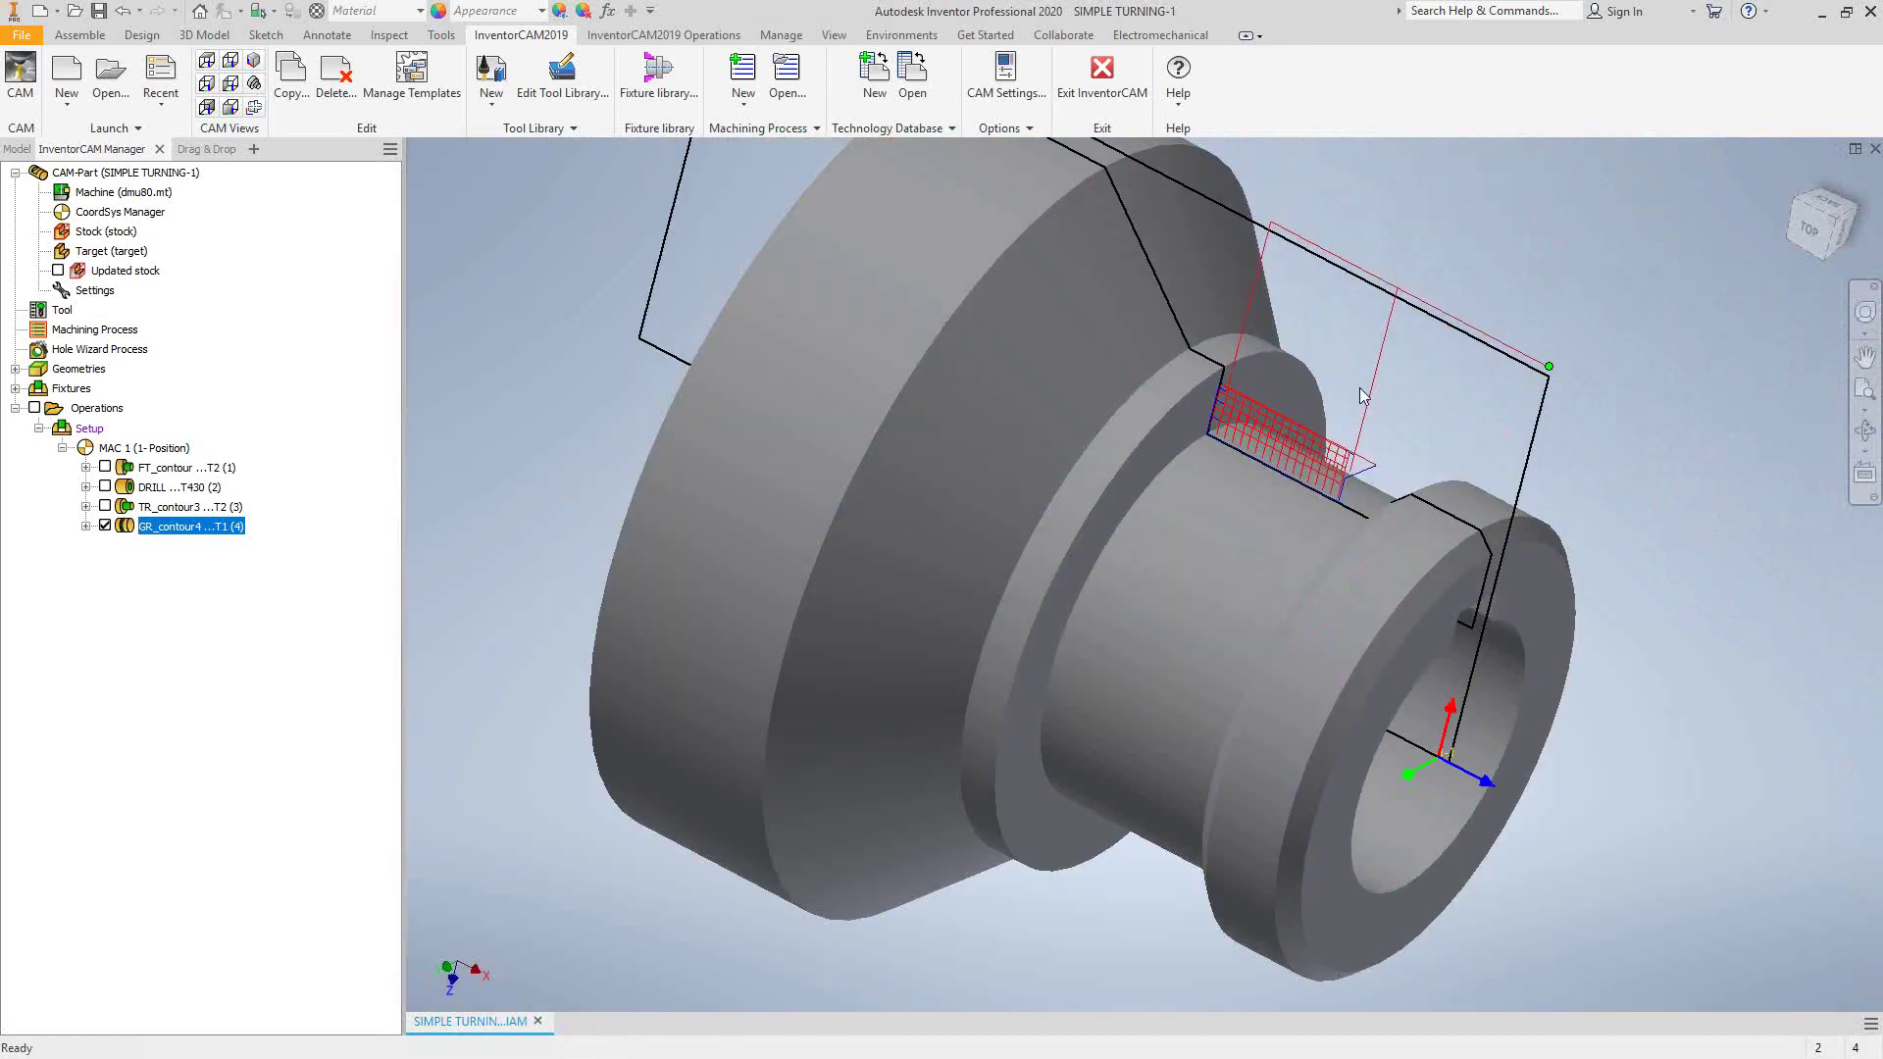
pyautogui.click(105, 526)
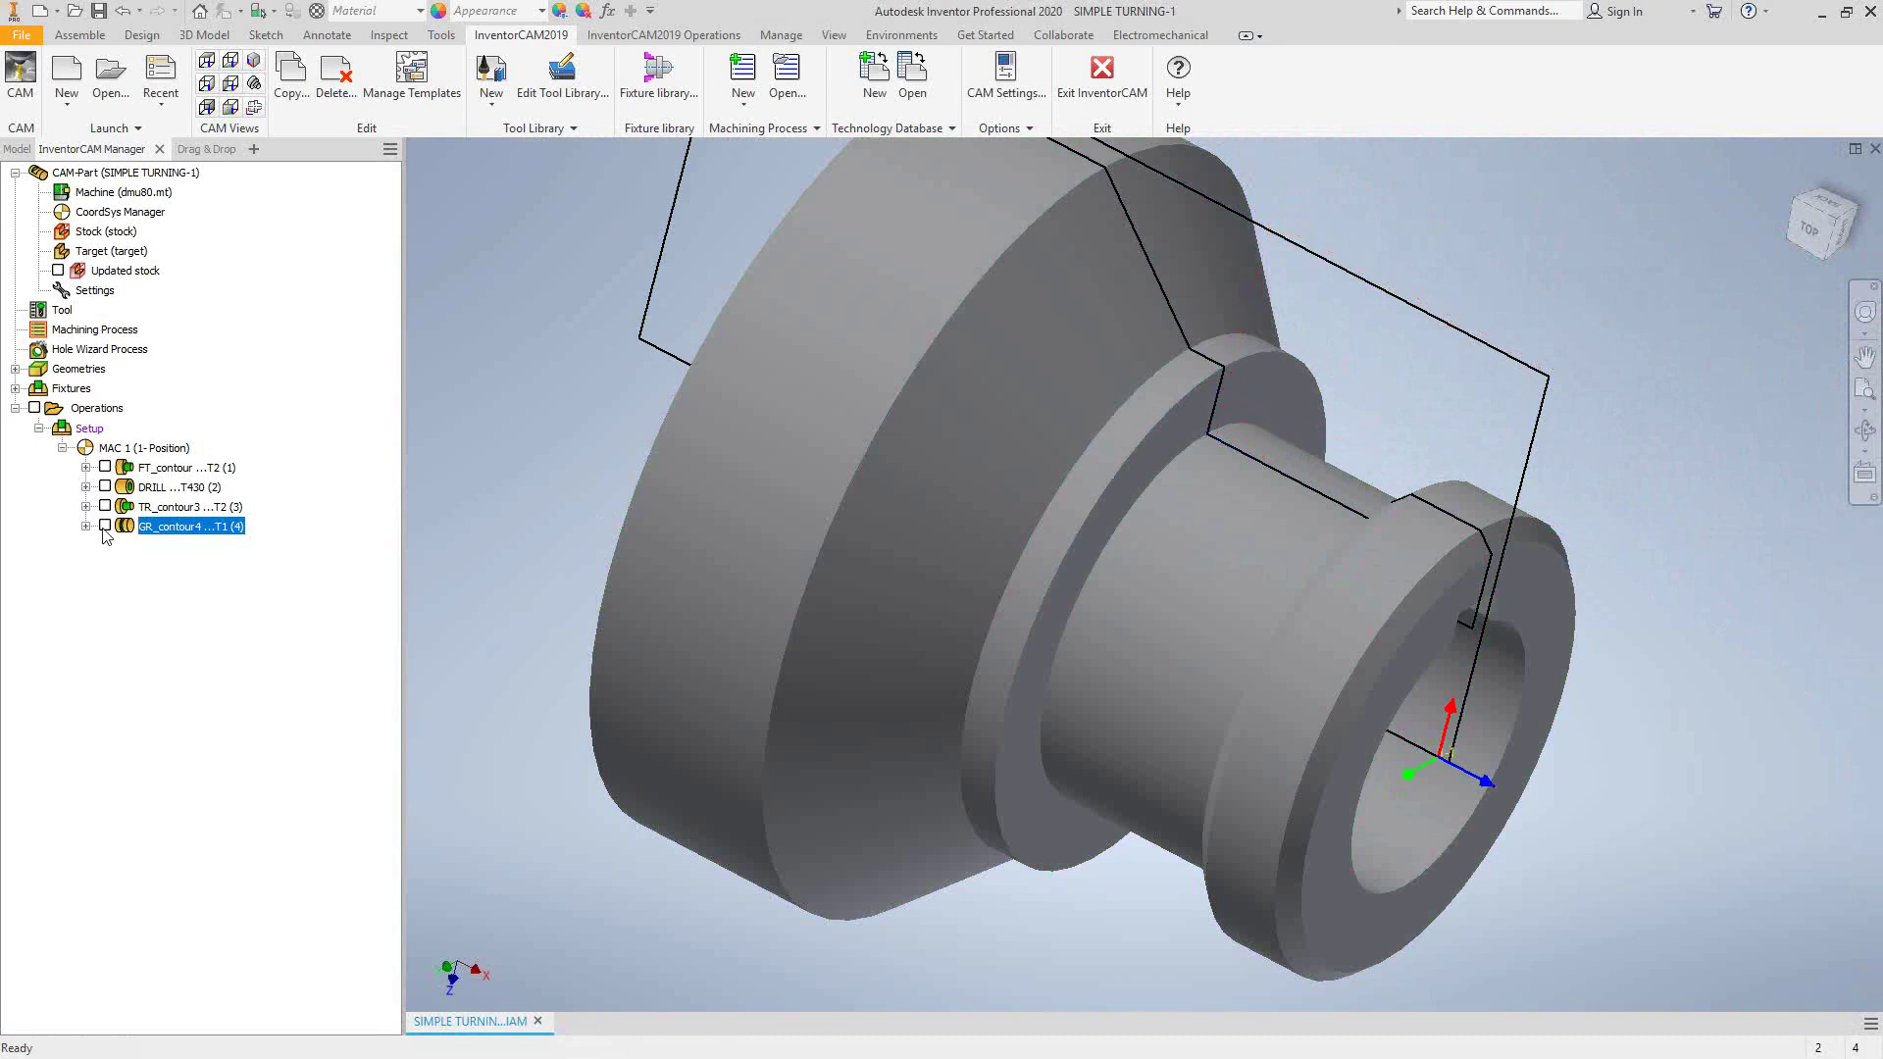
# Step: Open the simulation for the TR_contour3 and GR_contour4 operations together in Turning mode
pyautogui.keyDown('shift'); pyautogui.click(144, 510); pyautogui.keyUp('shift')
pyautogui.rightClick(144, 510)
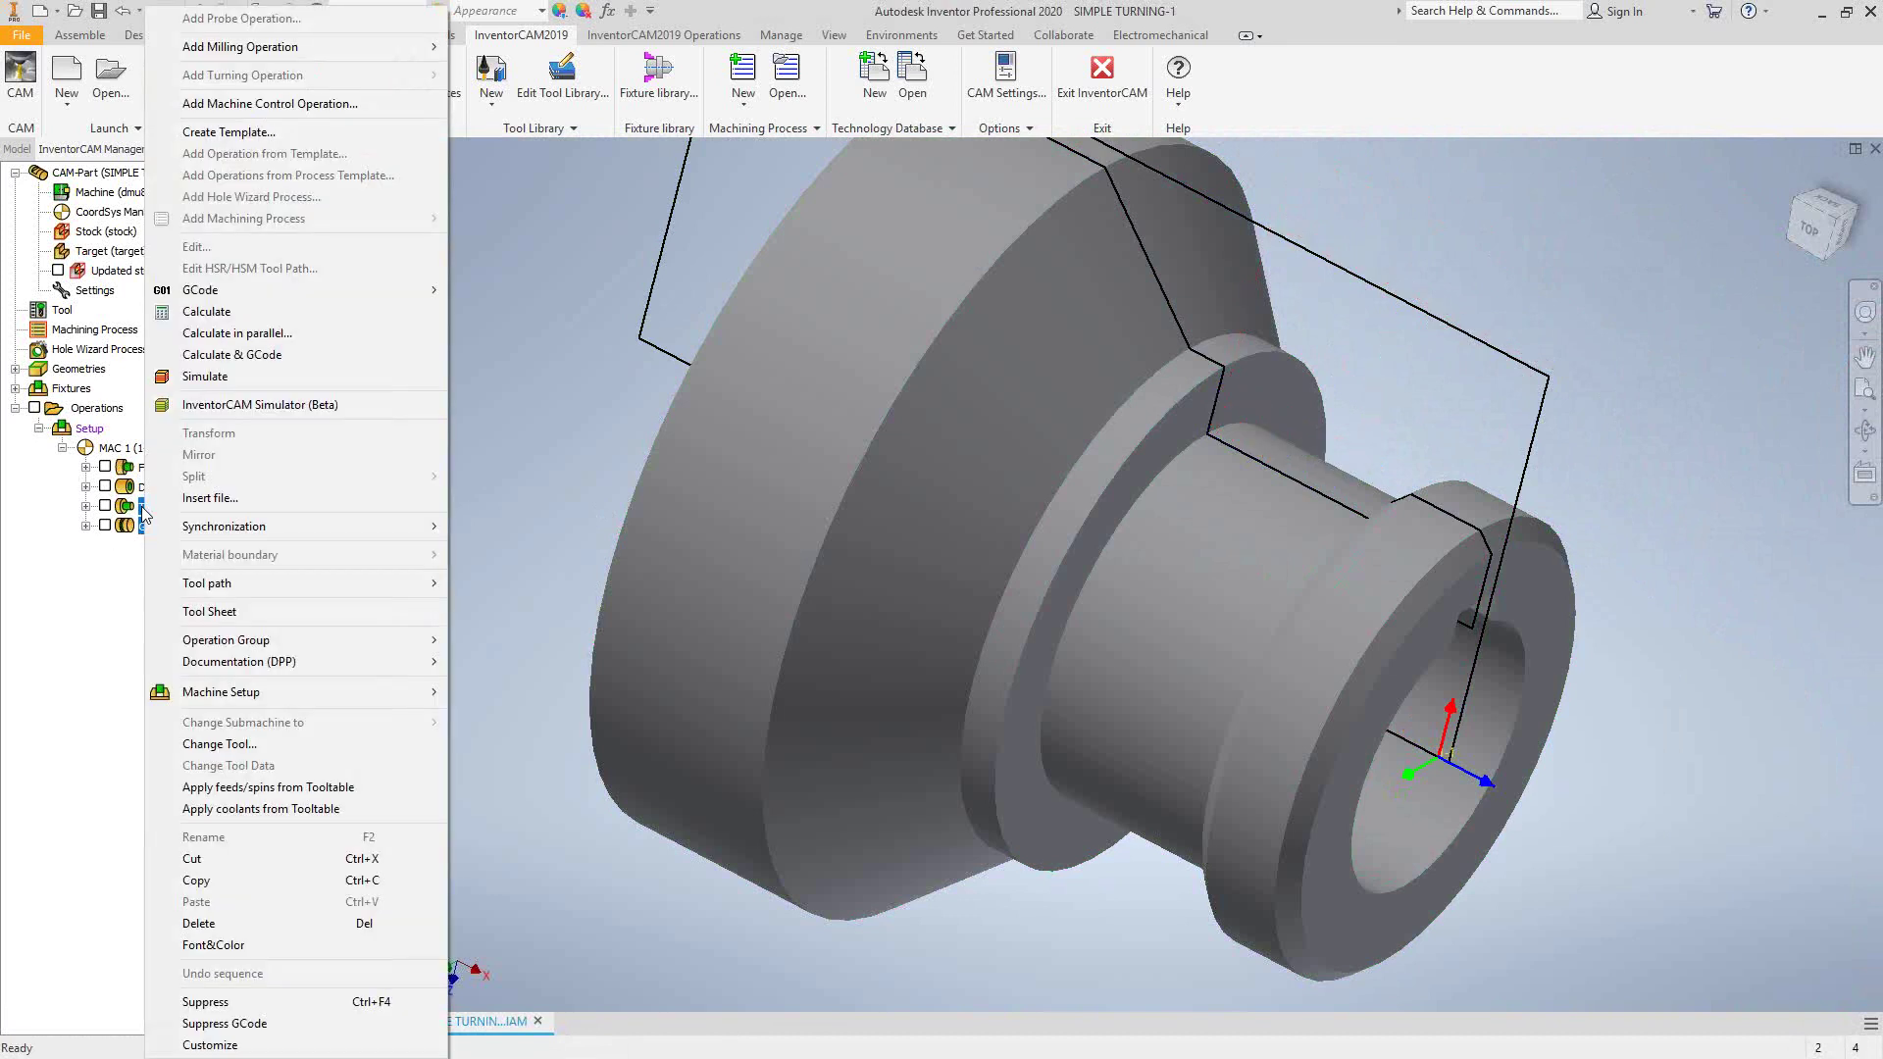
pyautogui.click(199, 378)
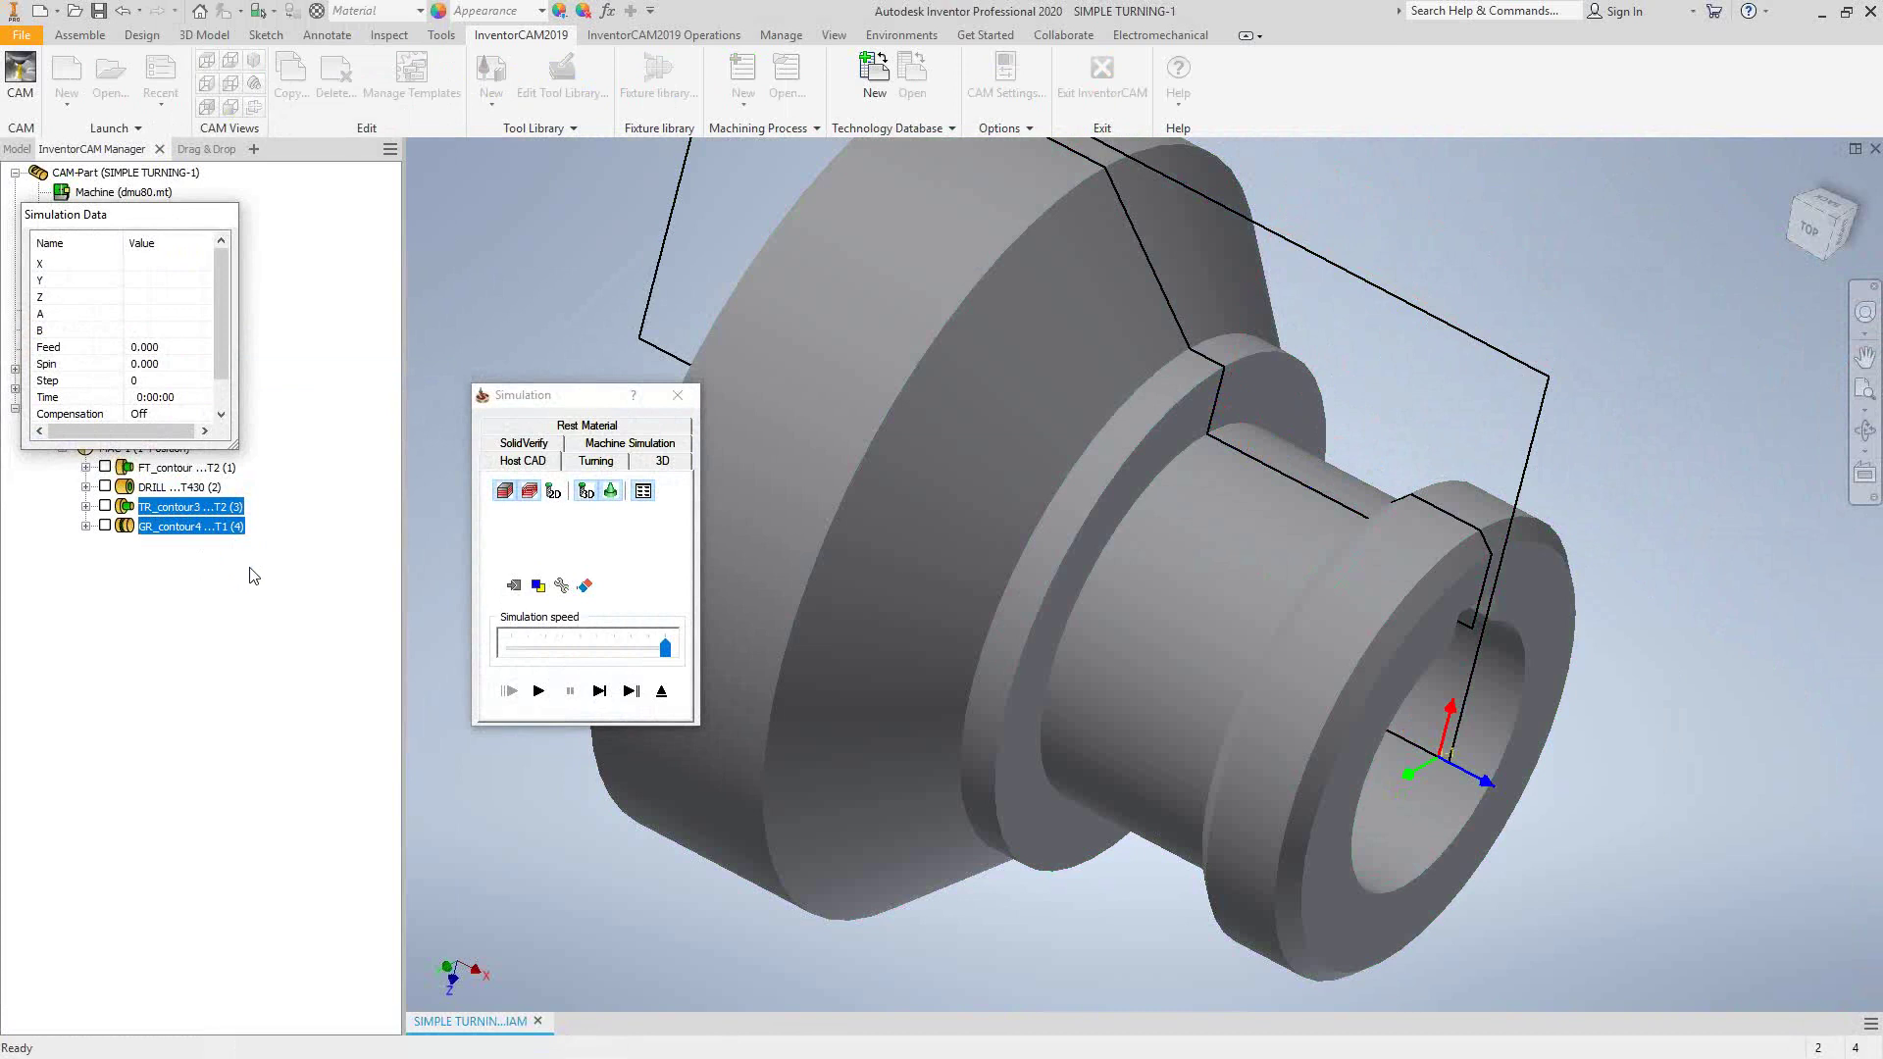
pyautogui.click(597, 467)
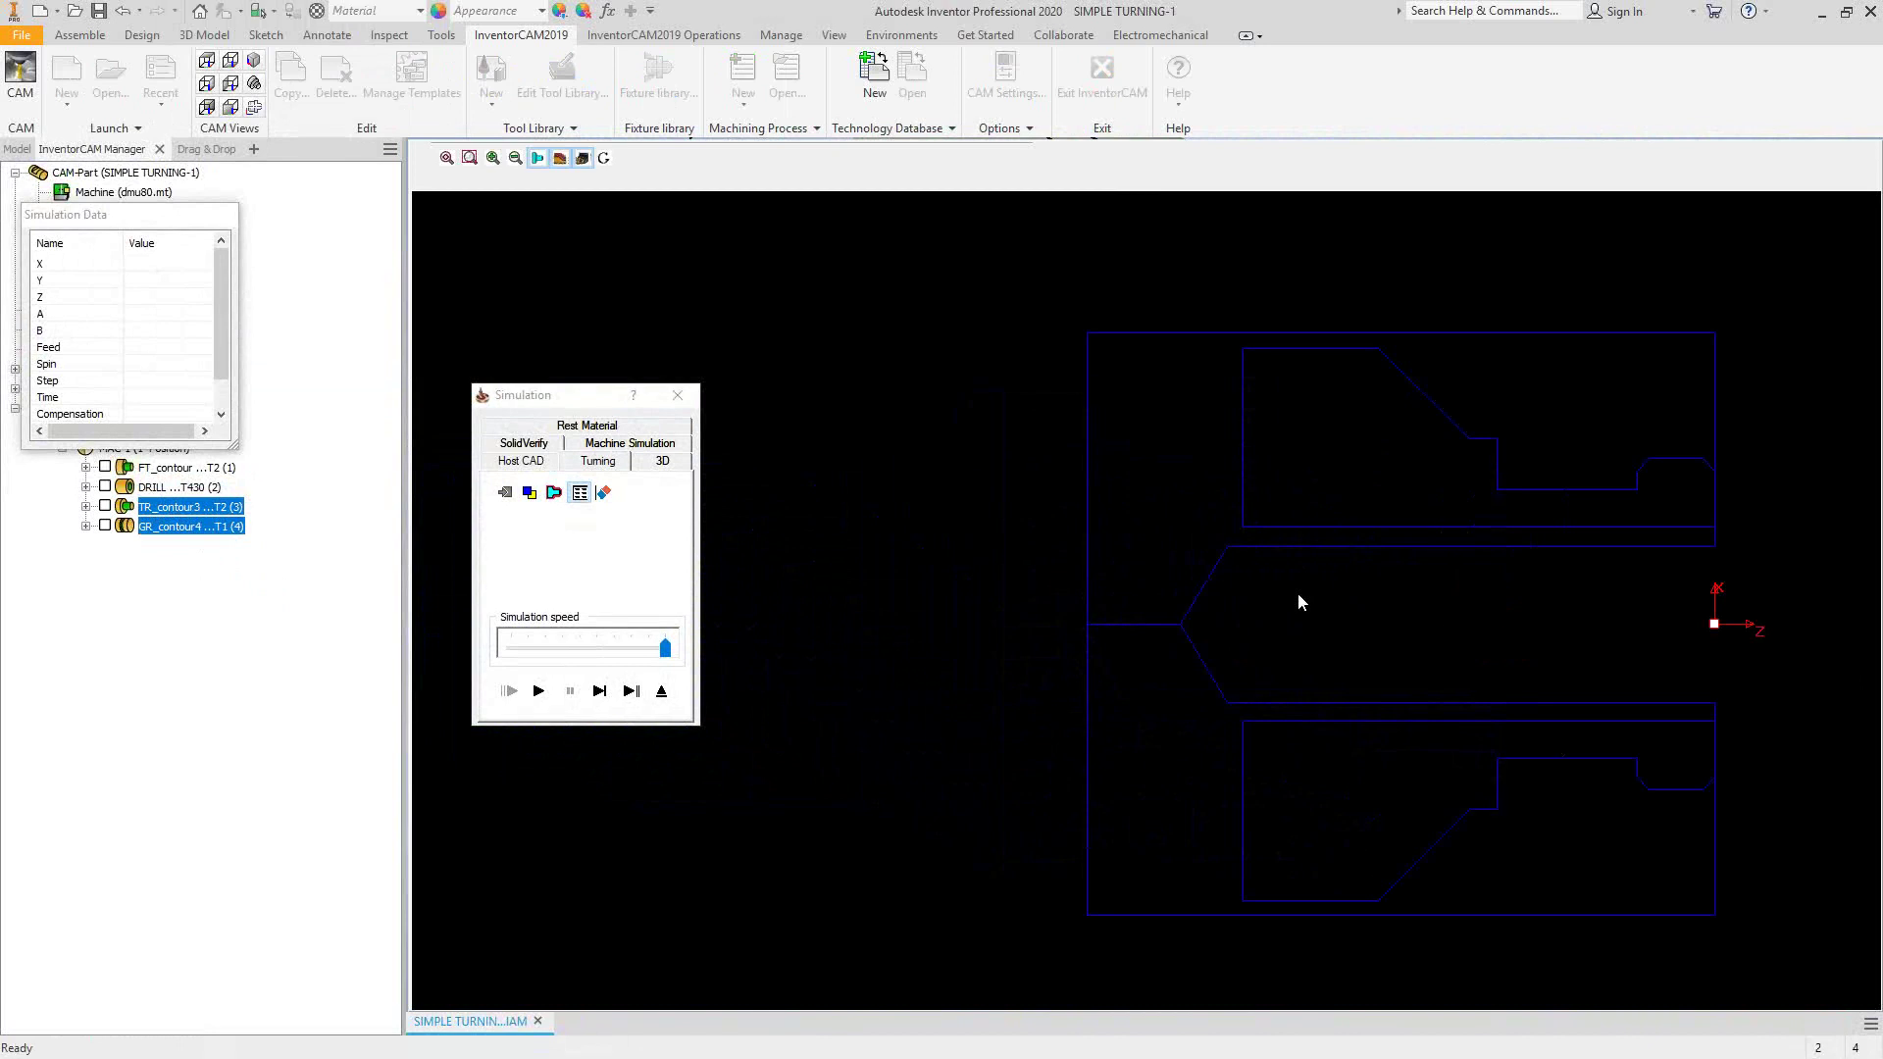
pyautogui.moveTo(1512, 592); pyautogui.dragTo(1070, 595, button='middle')
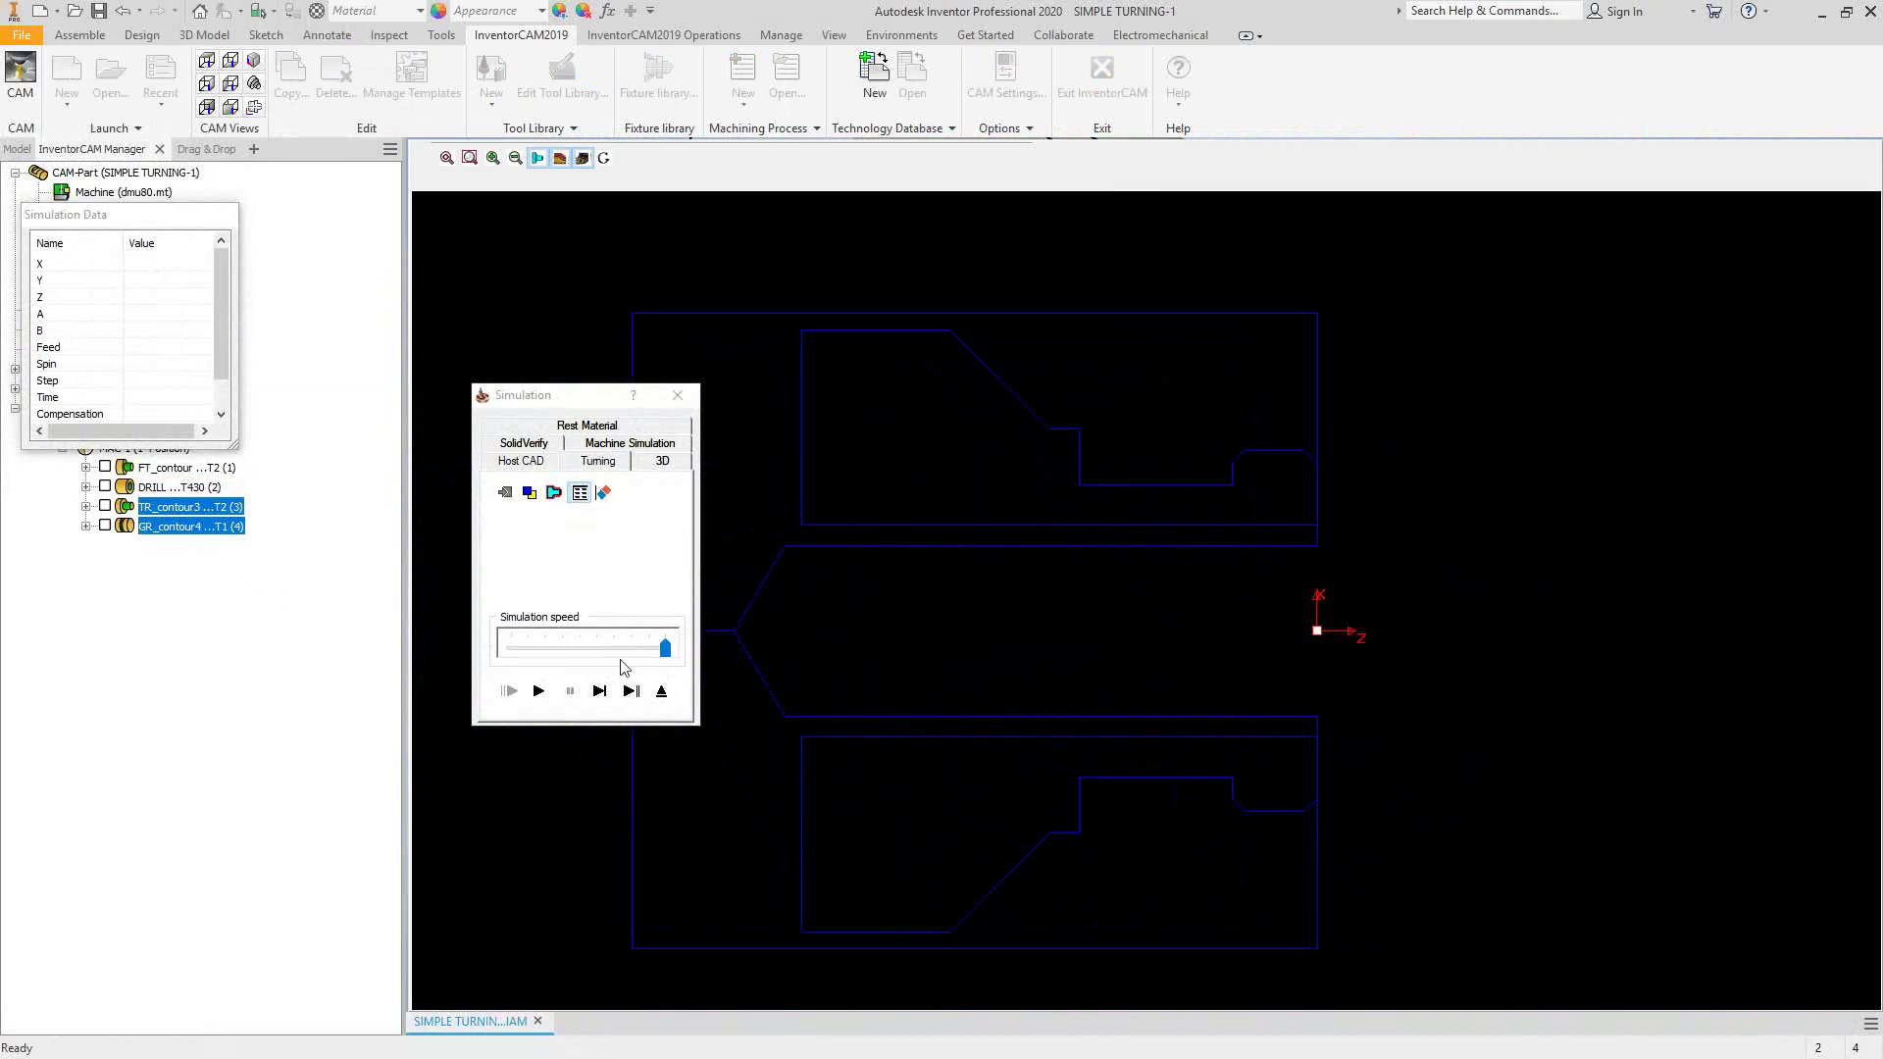
# Step: Simulate the TR_contour3 rough turning cuts on the stock and halt partway through
pyautogui.click(599, 691)
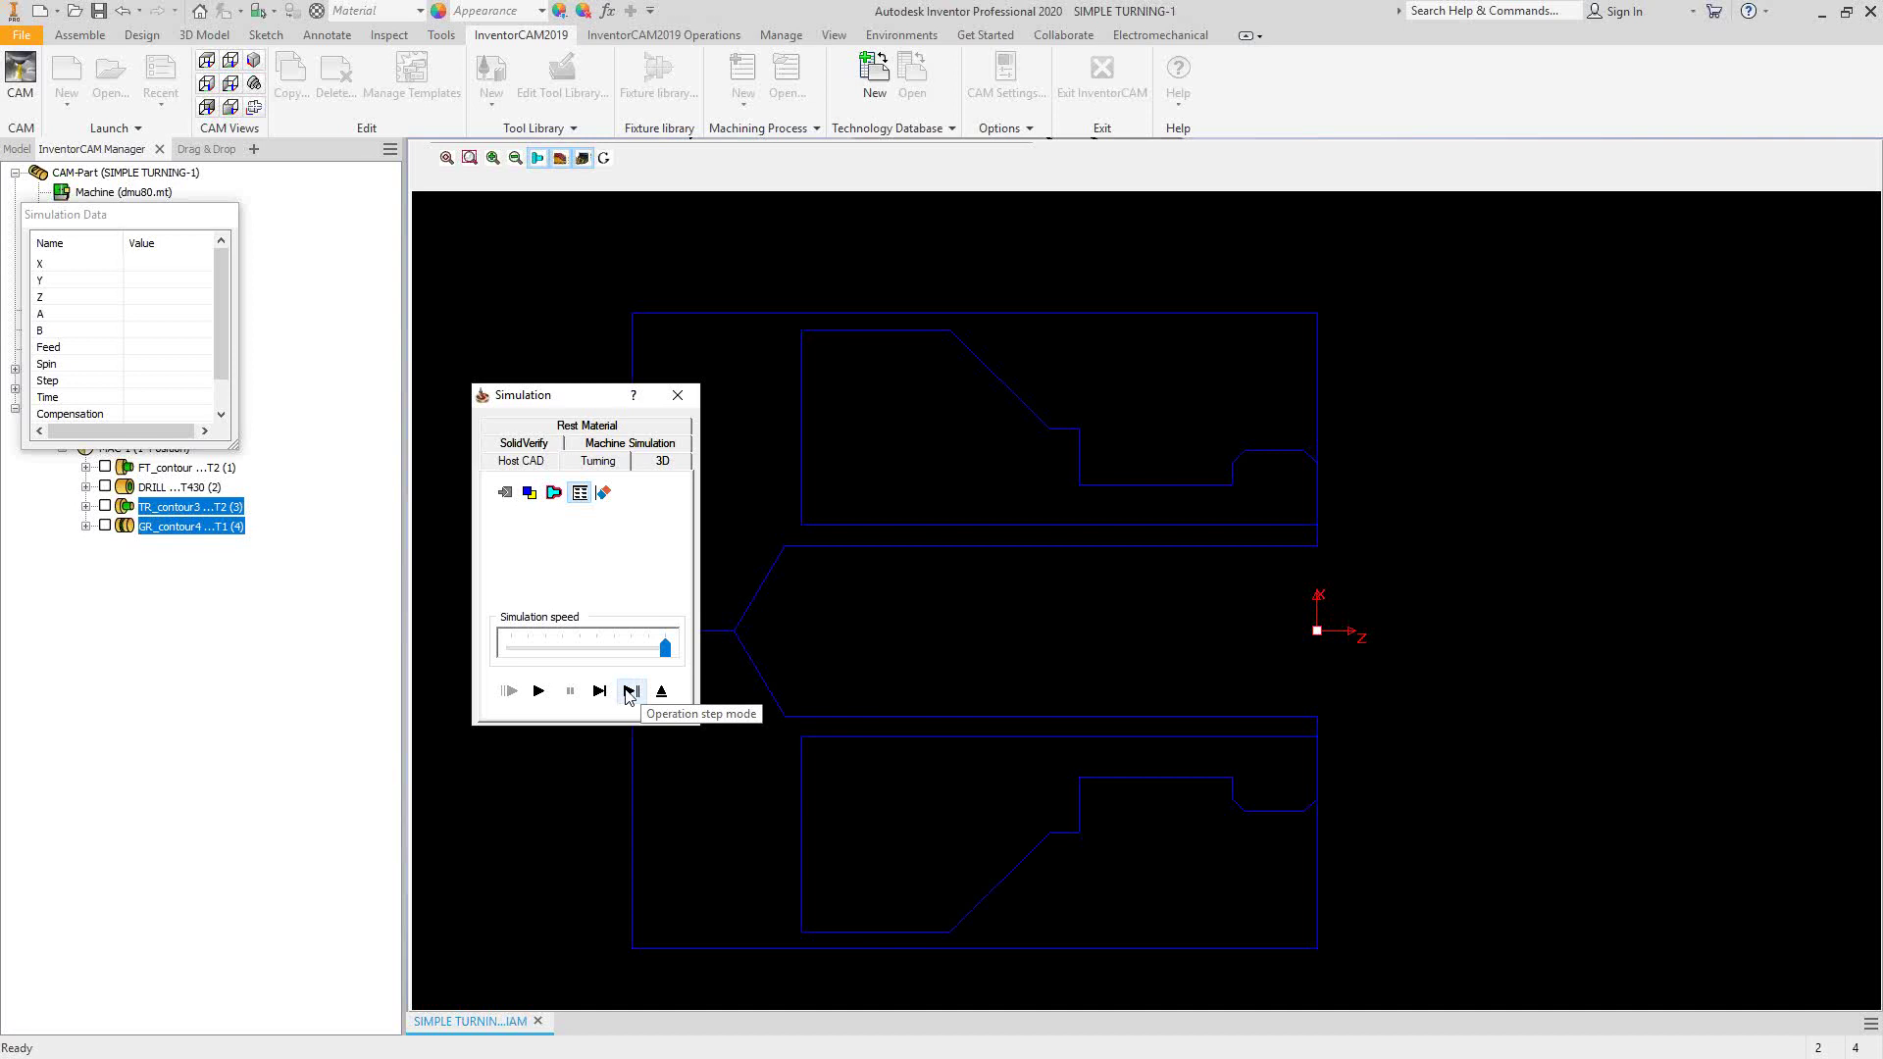
pyautogui.click(631, 692)
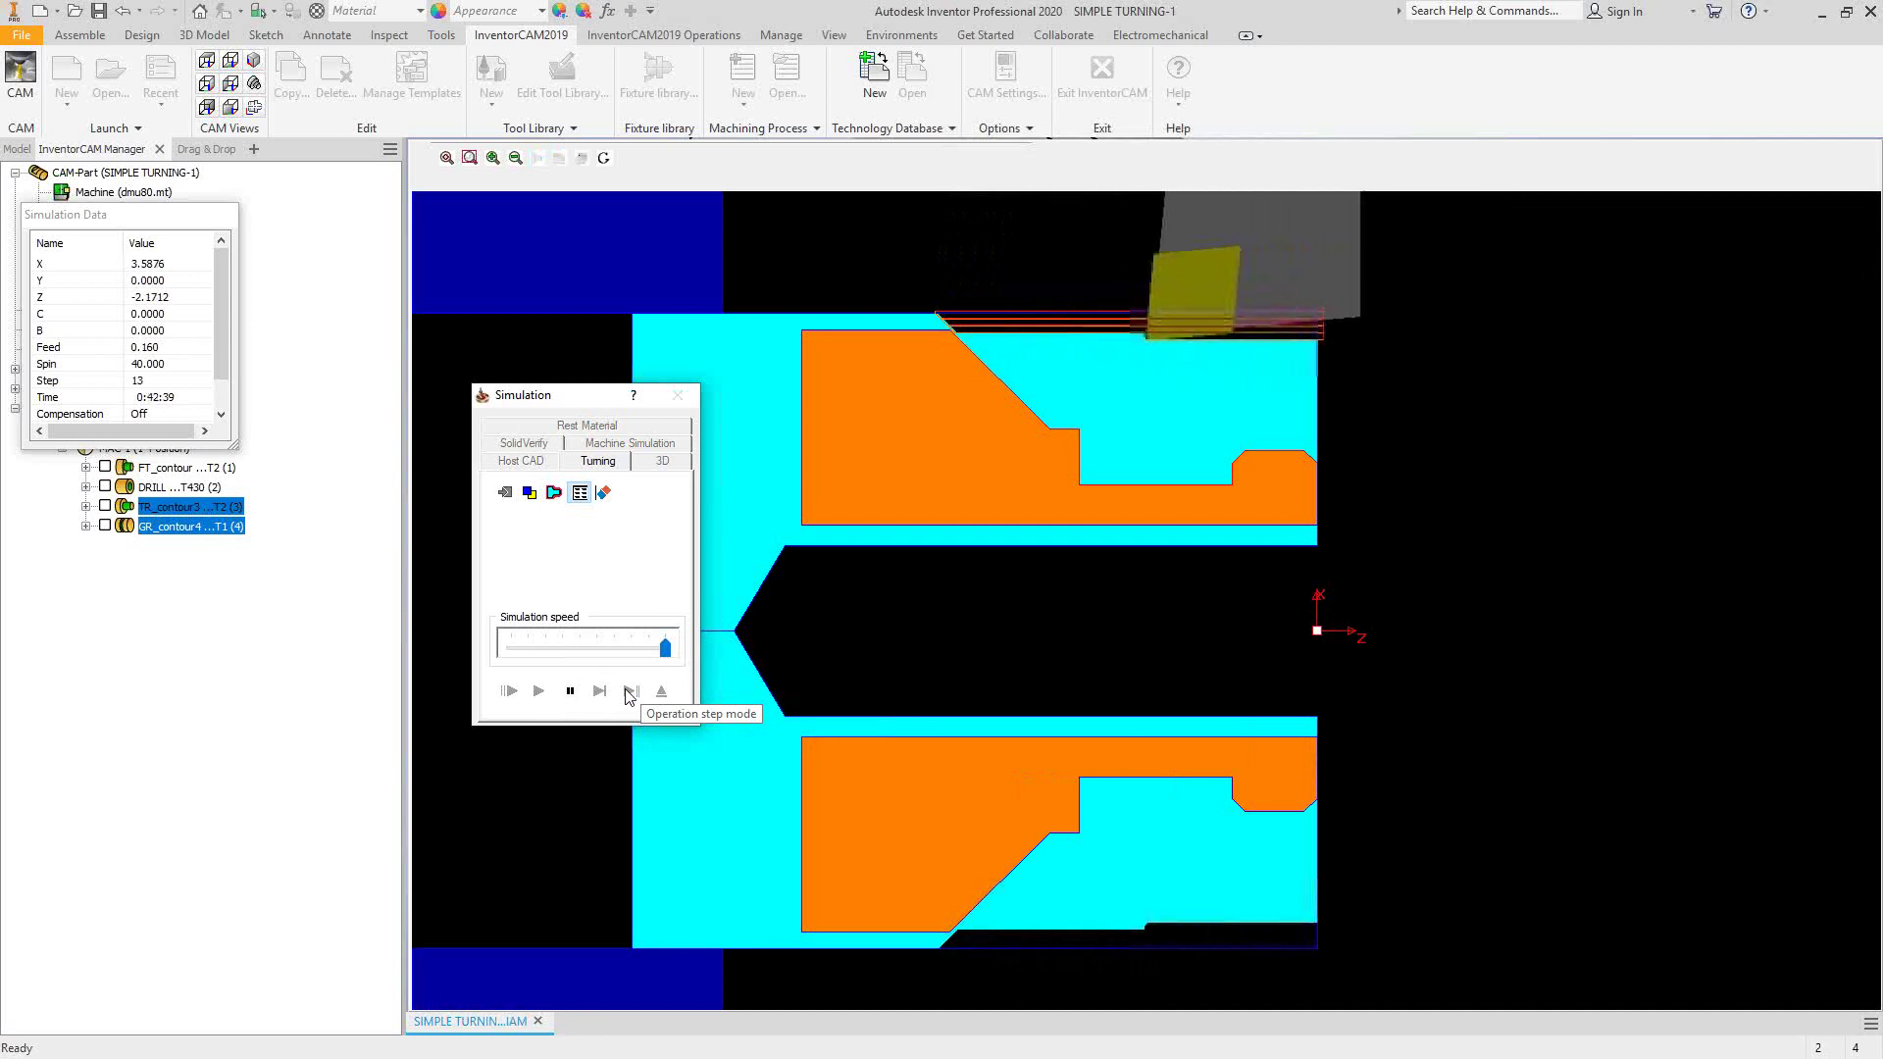
pyautogui.click(599, 691)
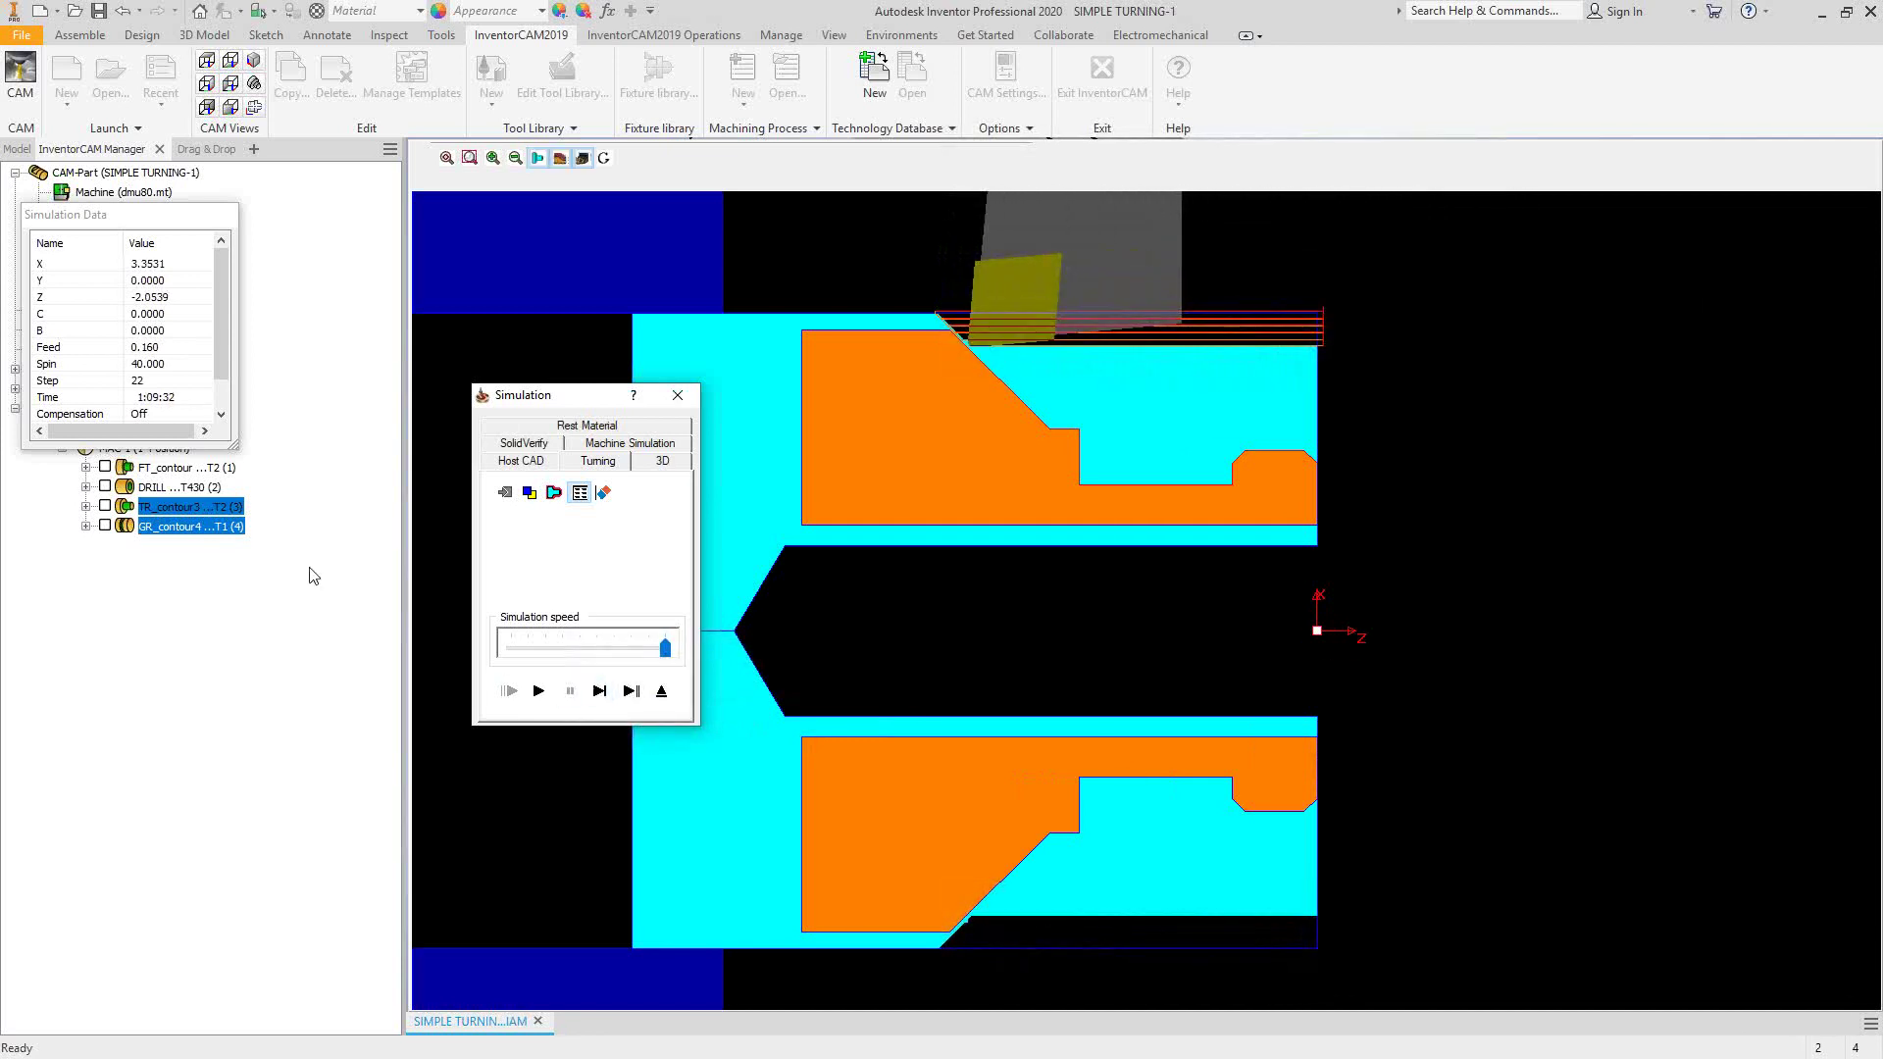
# Step: Advance the simulation past the remaining rough turning and play the GR_contour4 grooving cuts
pyautogui.click(163, 529)
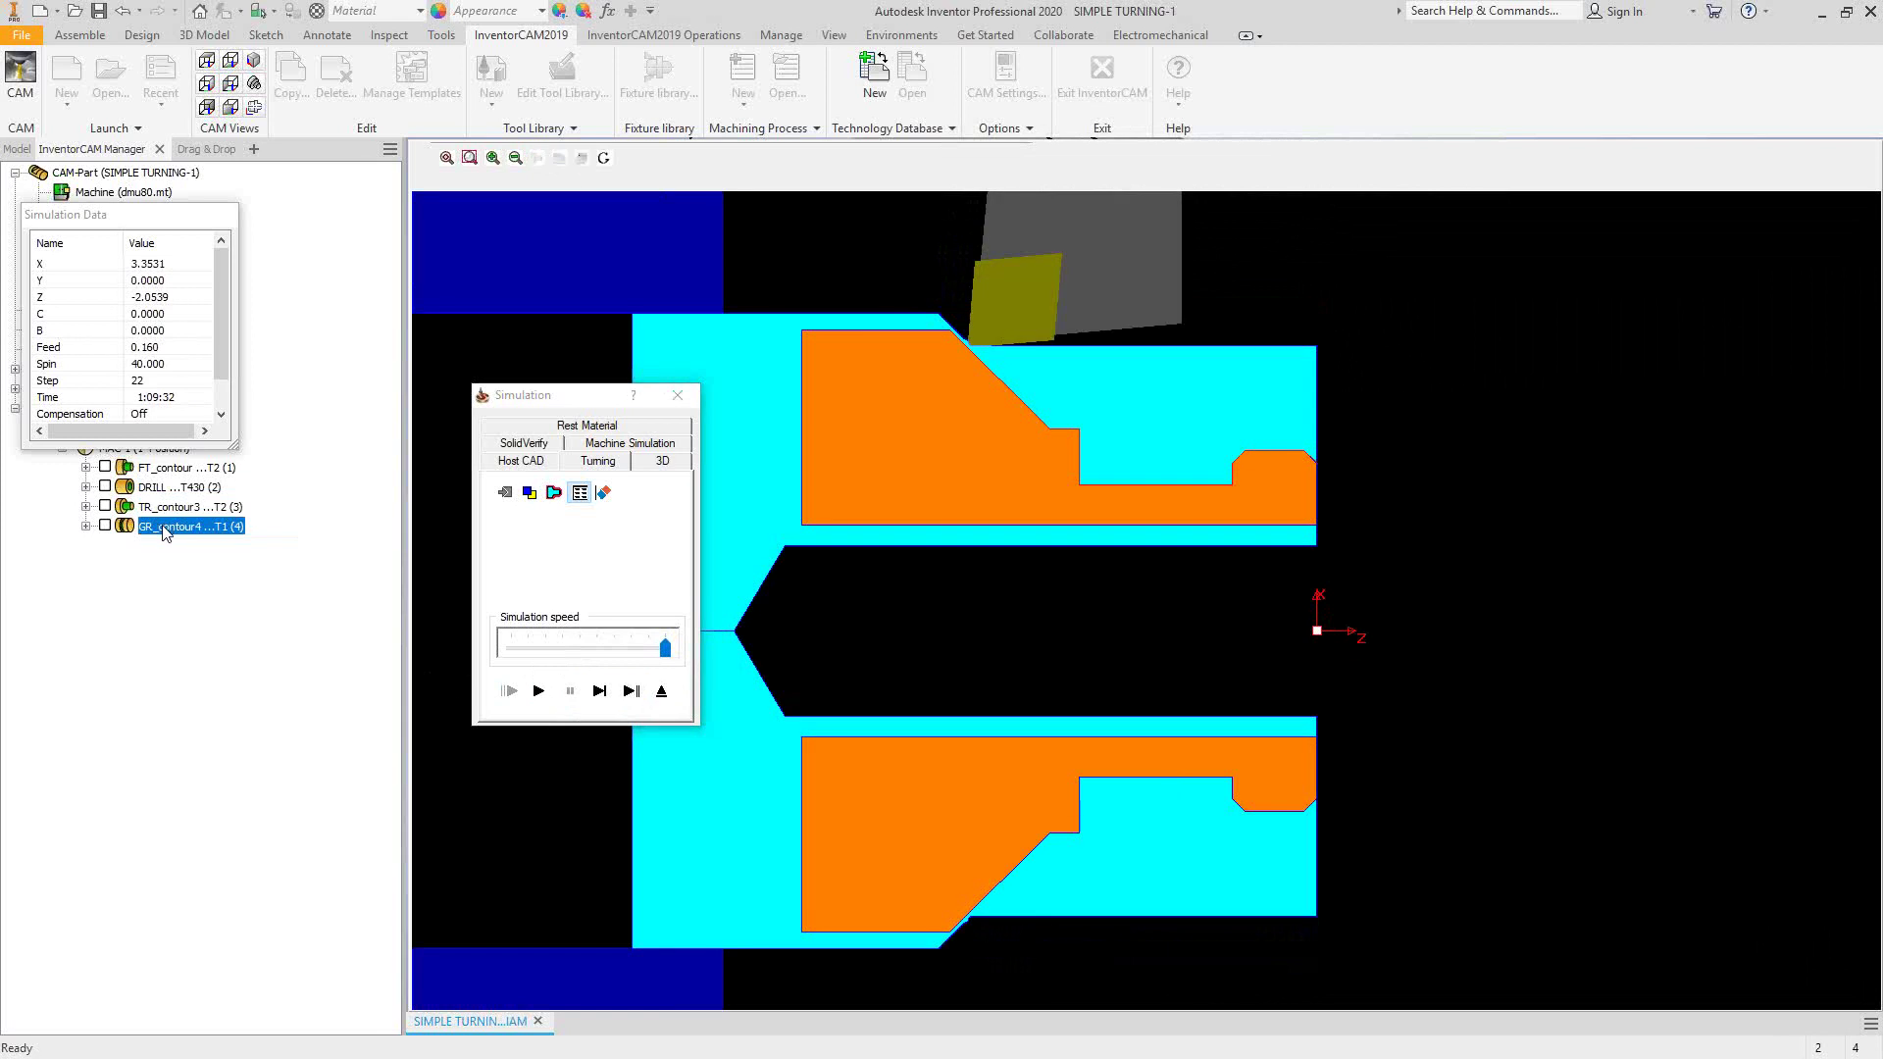
pyautogui.click(609, 689)
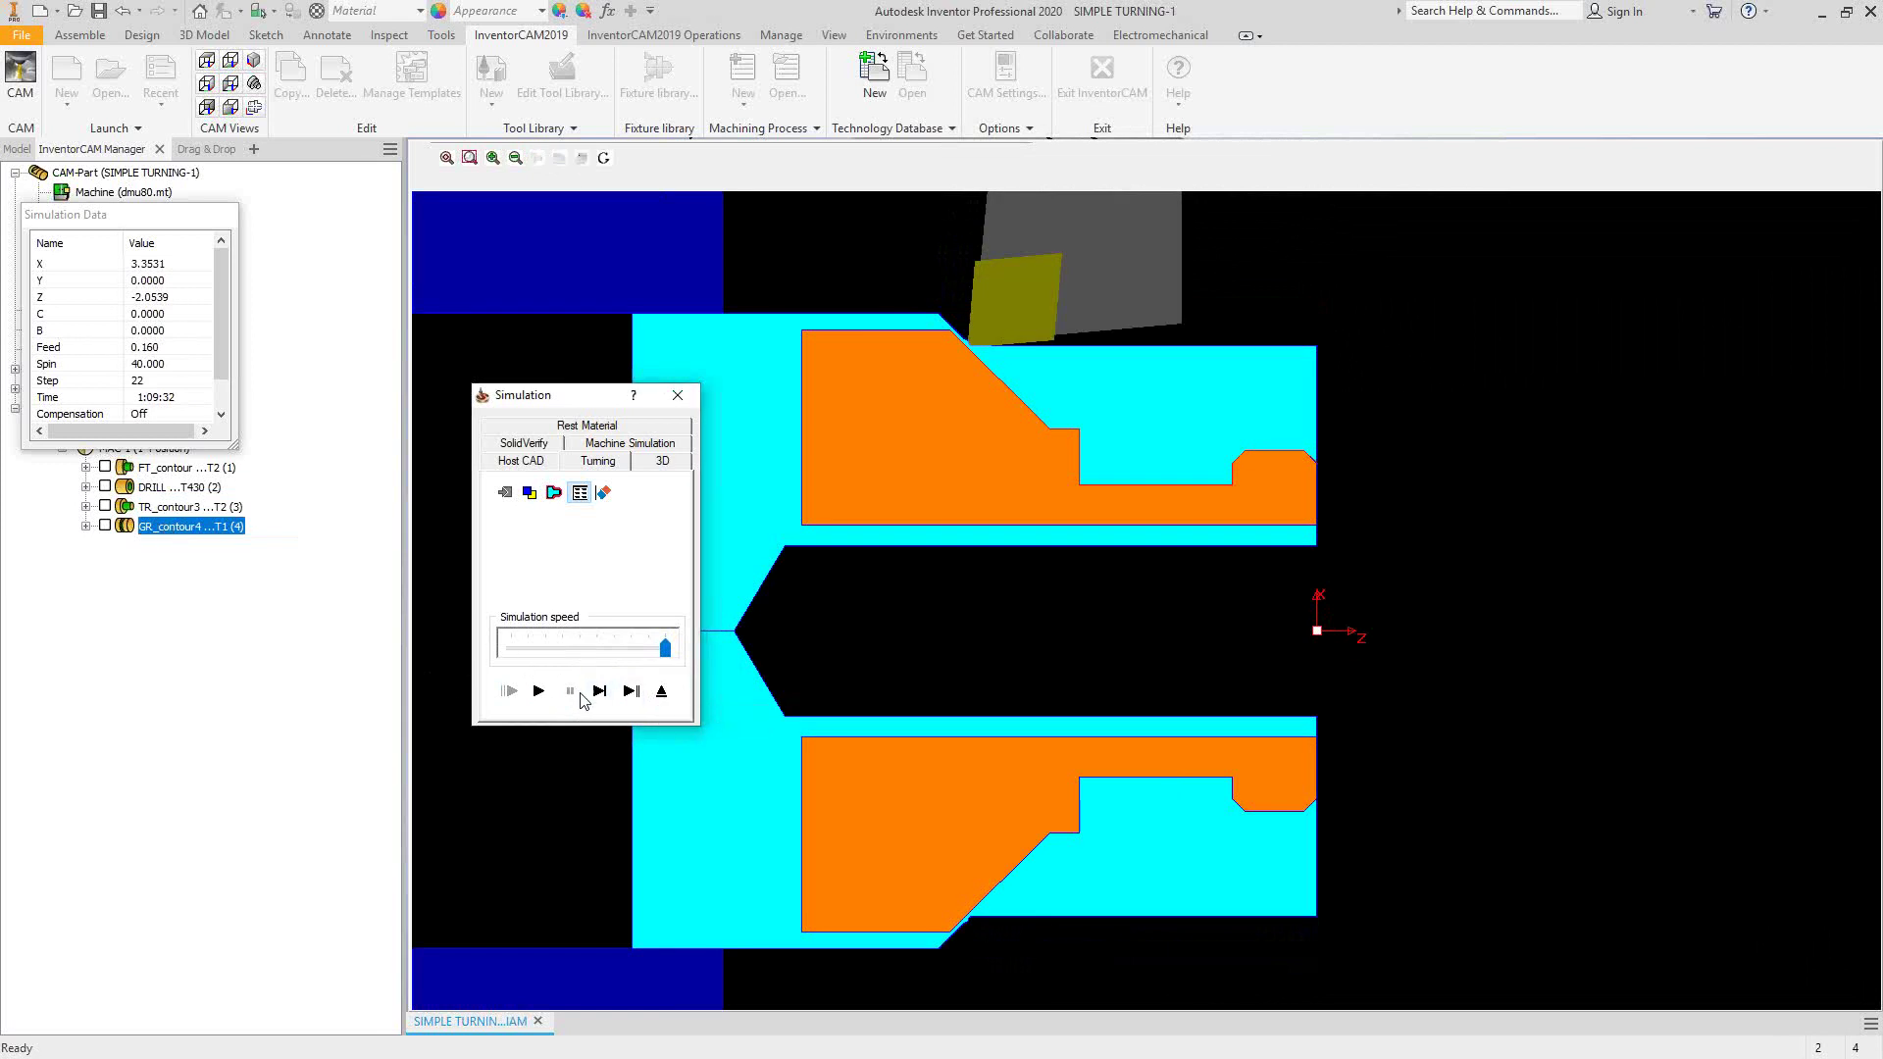
pyautogui.click(601, 691)
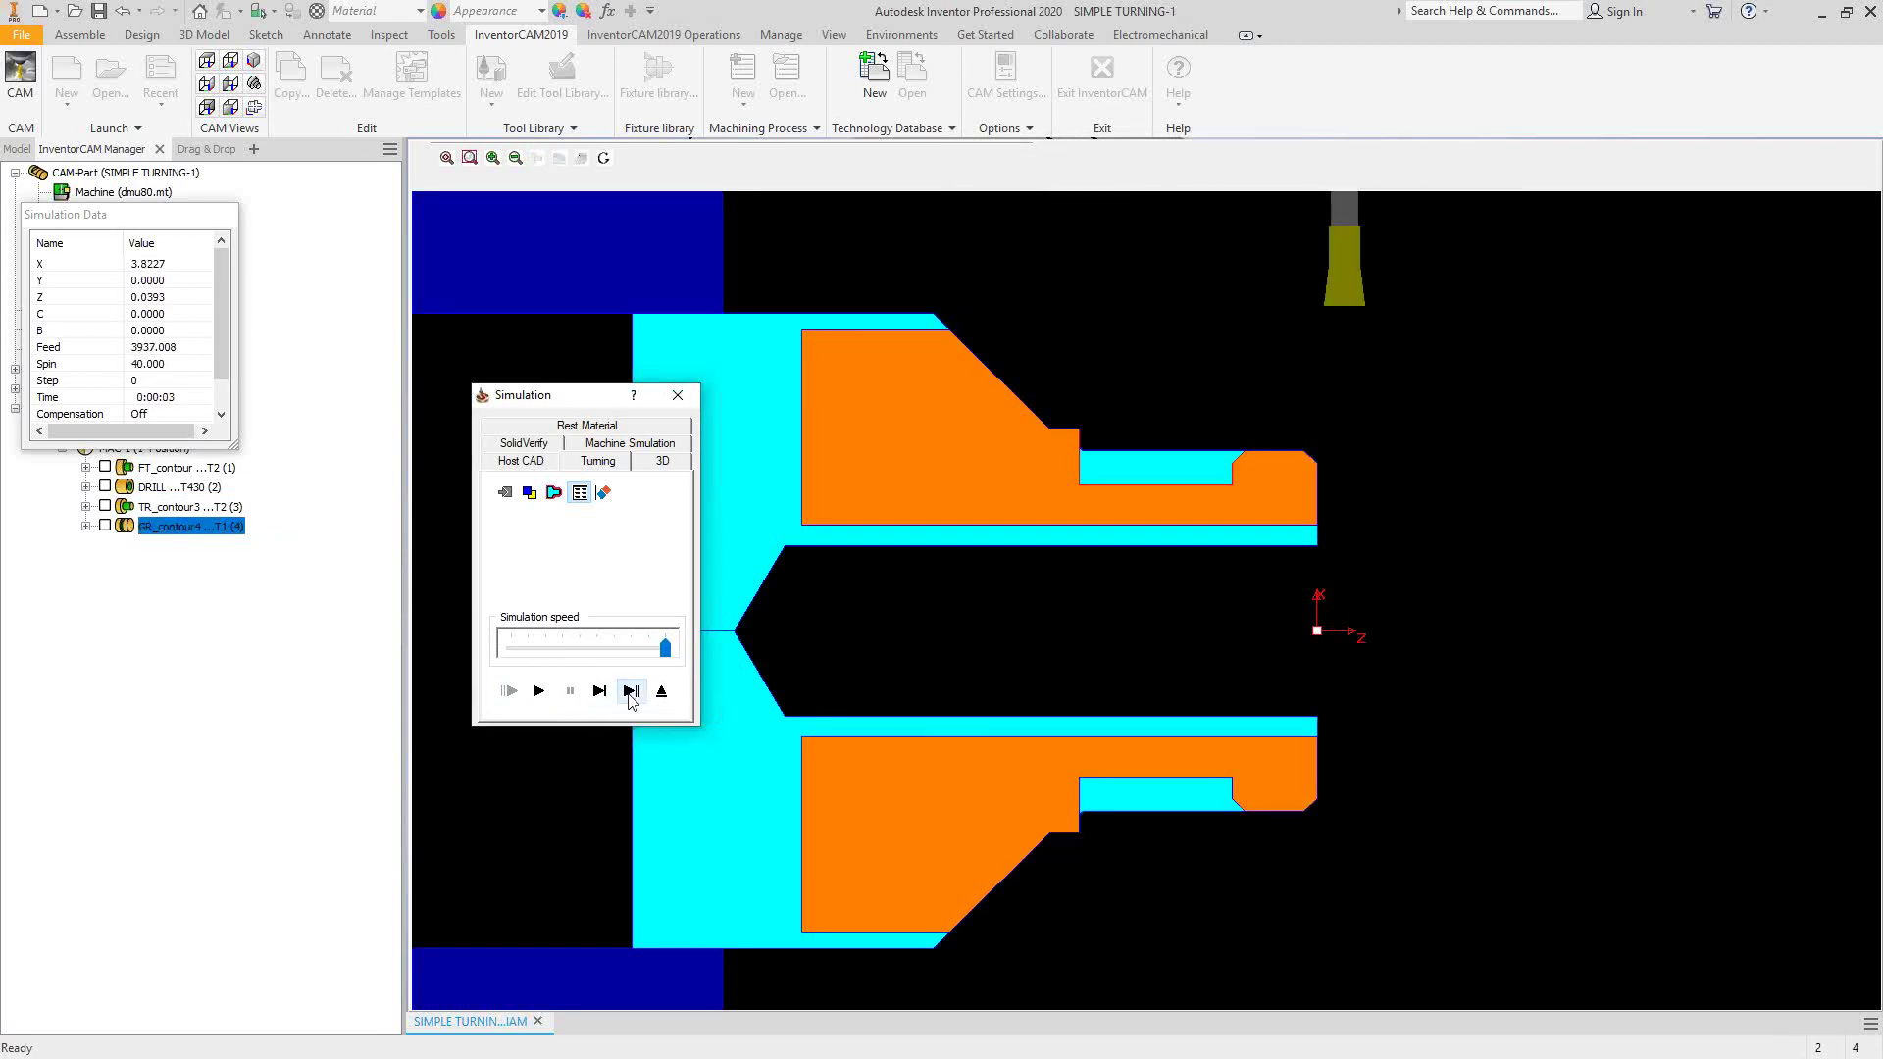
pyautogui.click(538, 692)
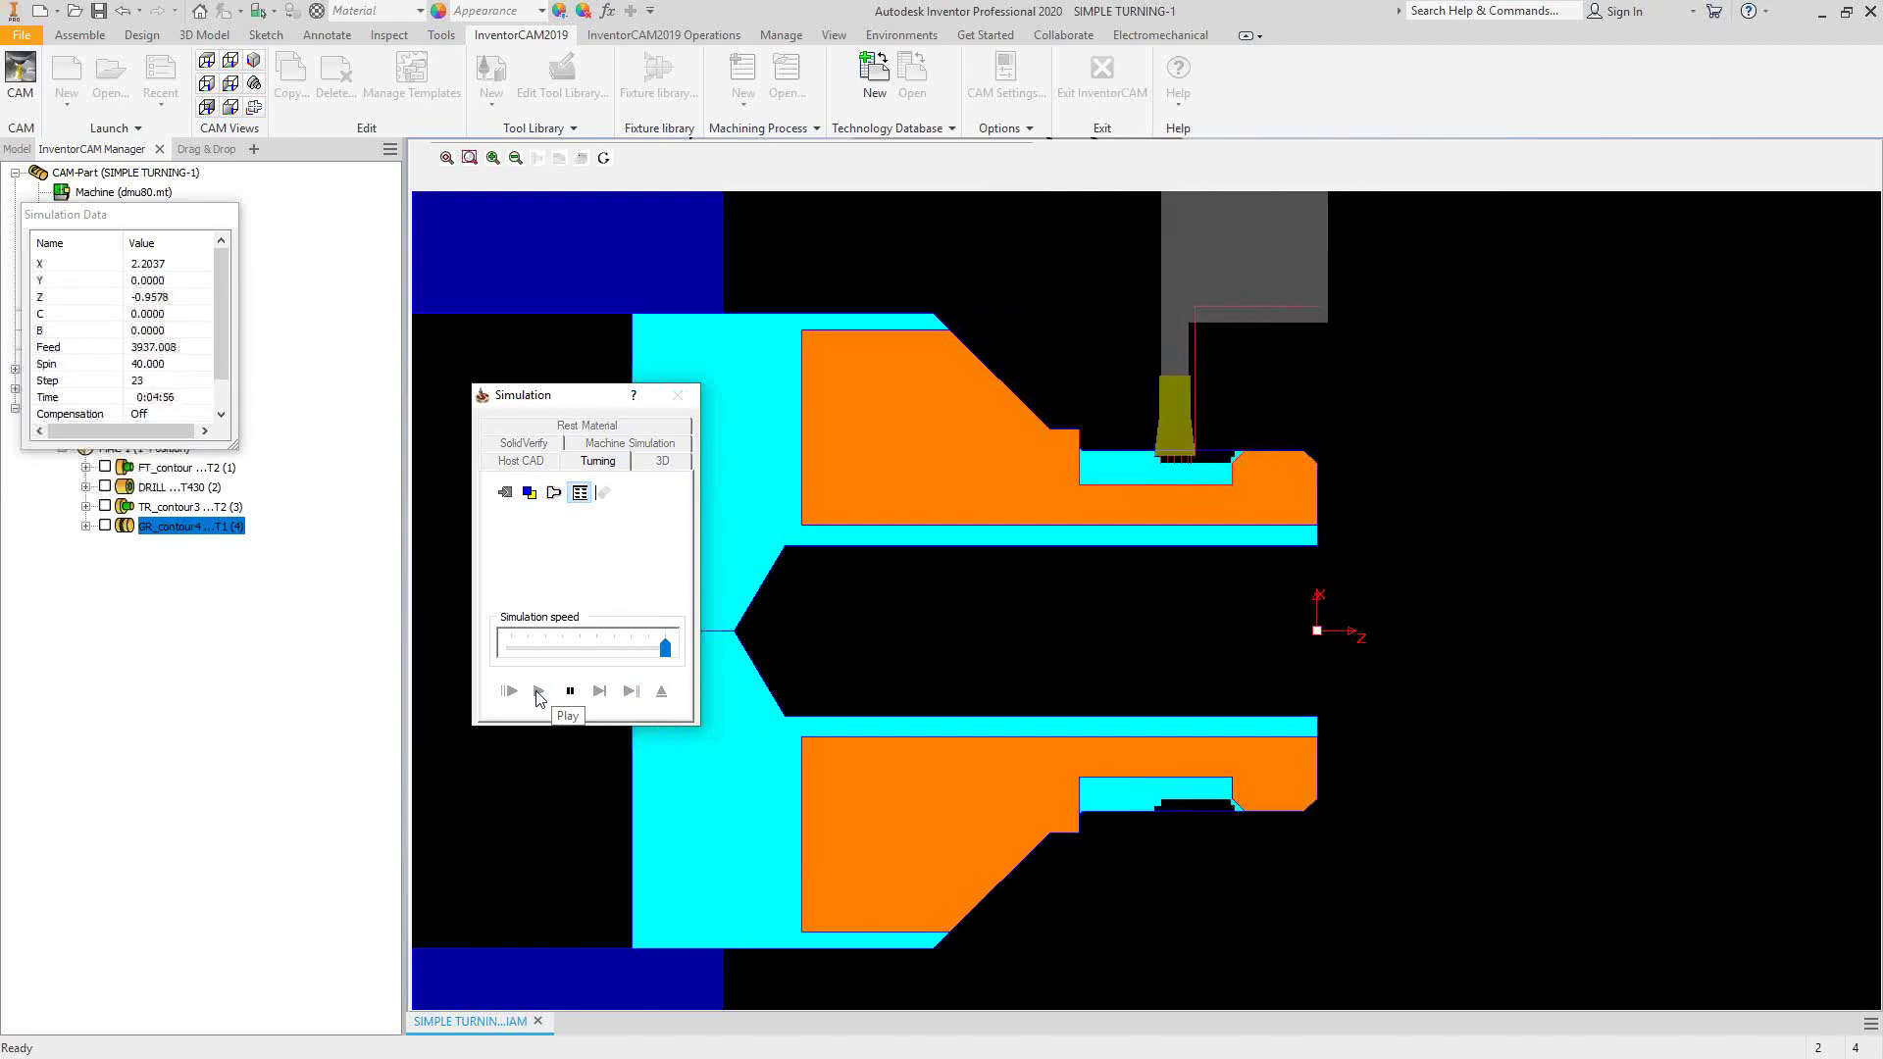